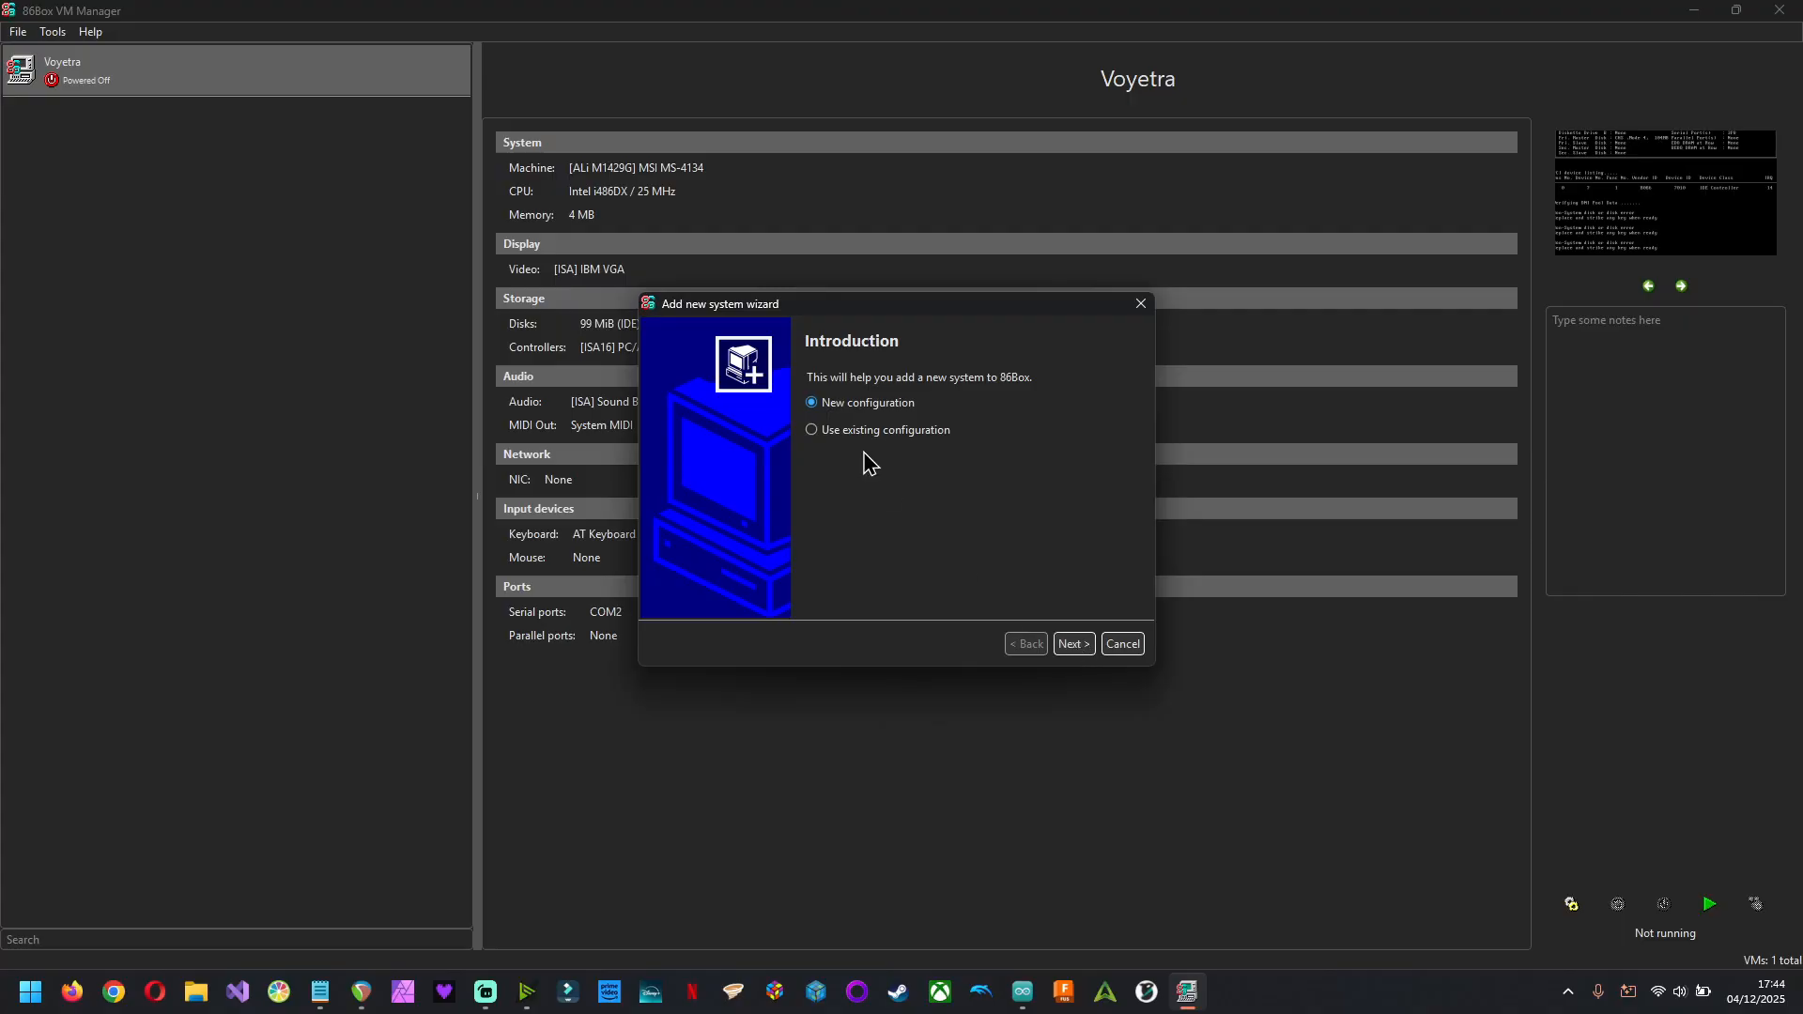
# Base the new system on an existing configuration, pasting in the full contents of Voyetra 86Box Settings.txt from Notepad
pyautogui.click(888, 434)
pyautogui.click(1075, 650)
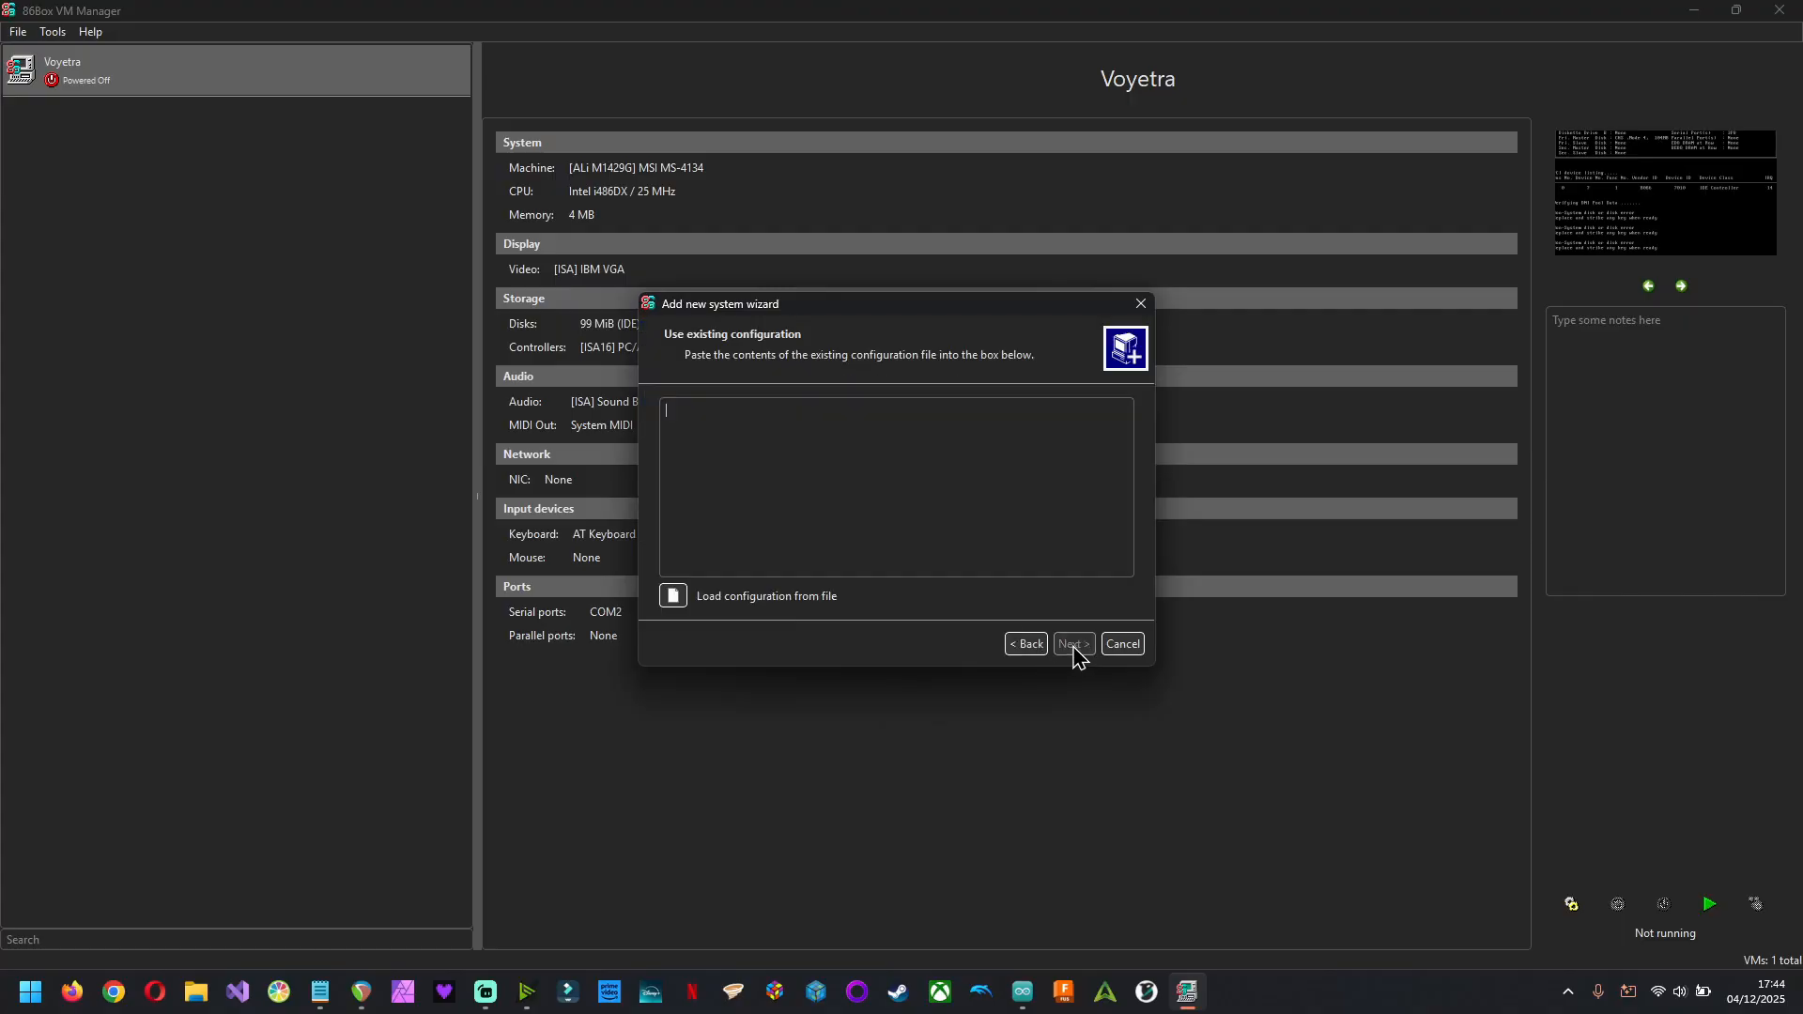
pyautogui.click(316, 1001)
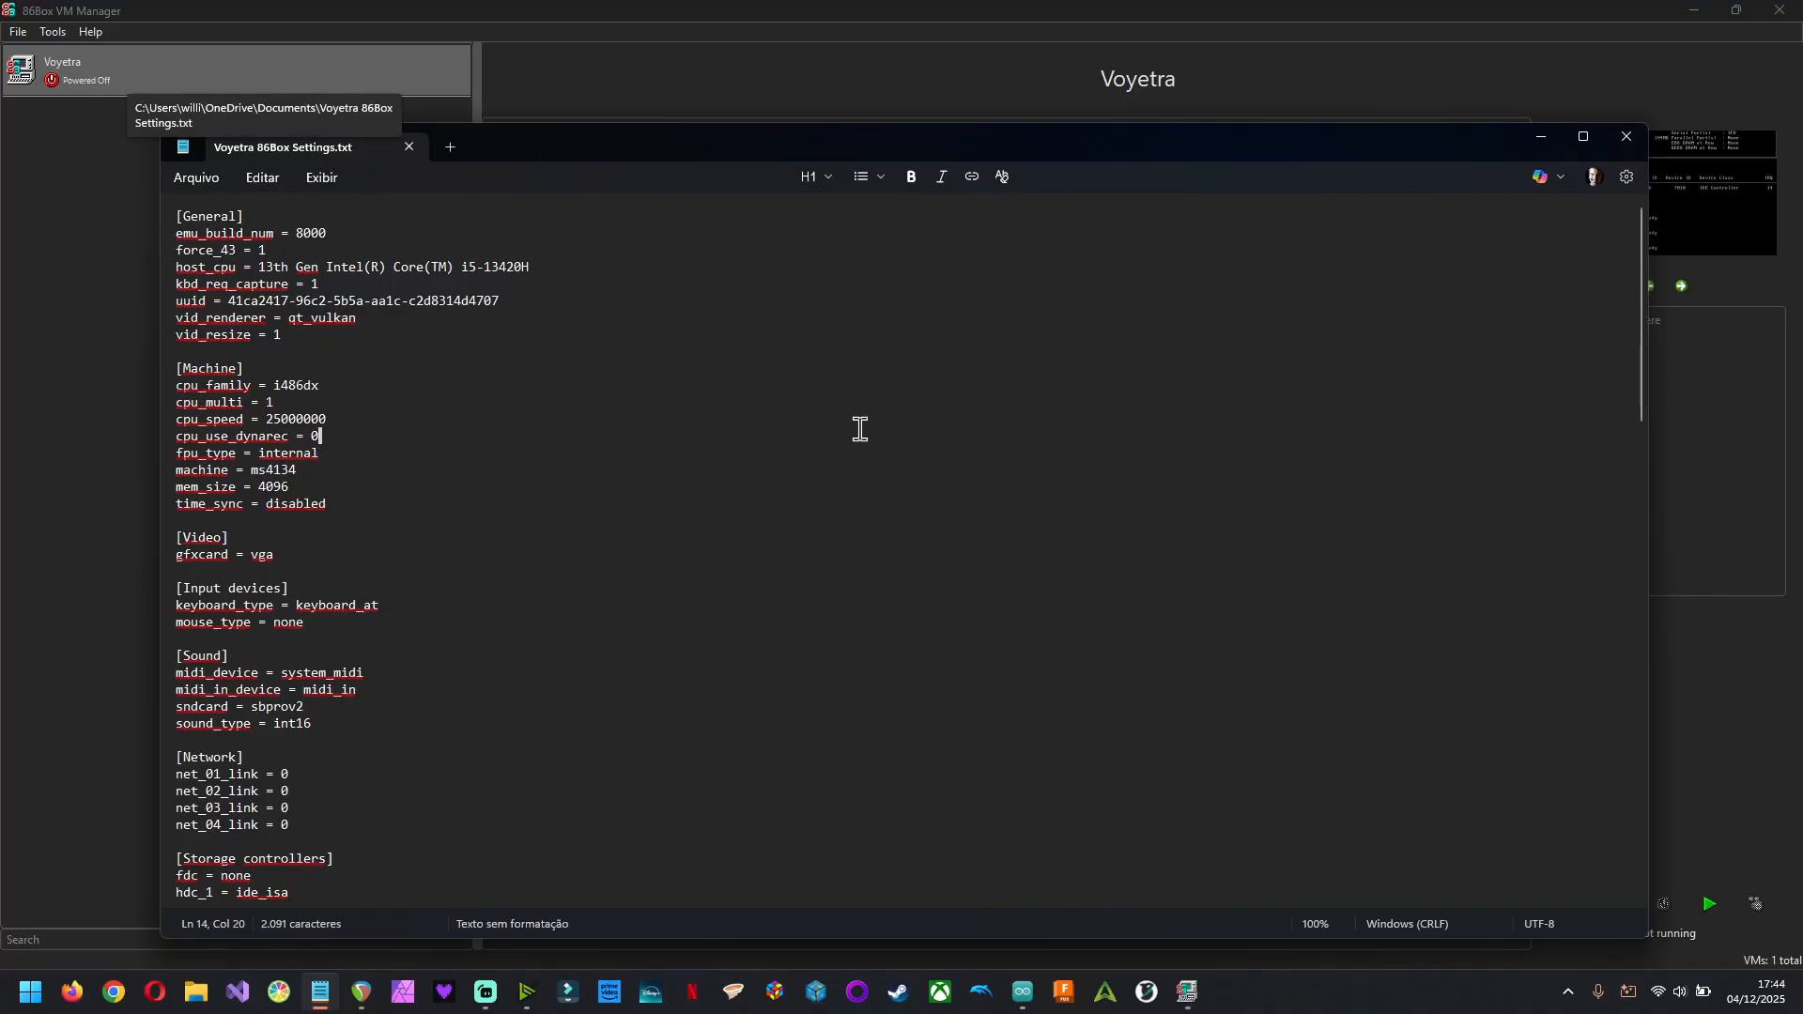
pyautogui.hotkey('ctrl', 'a')
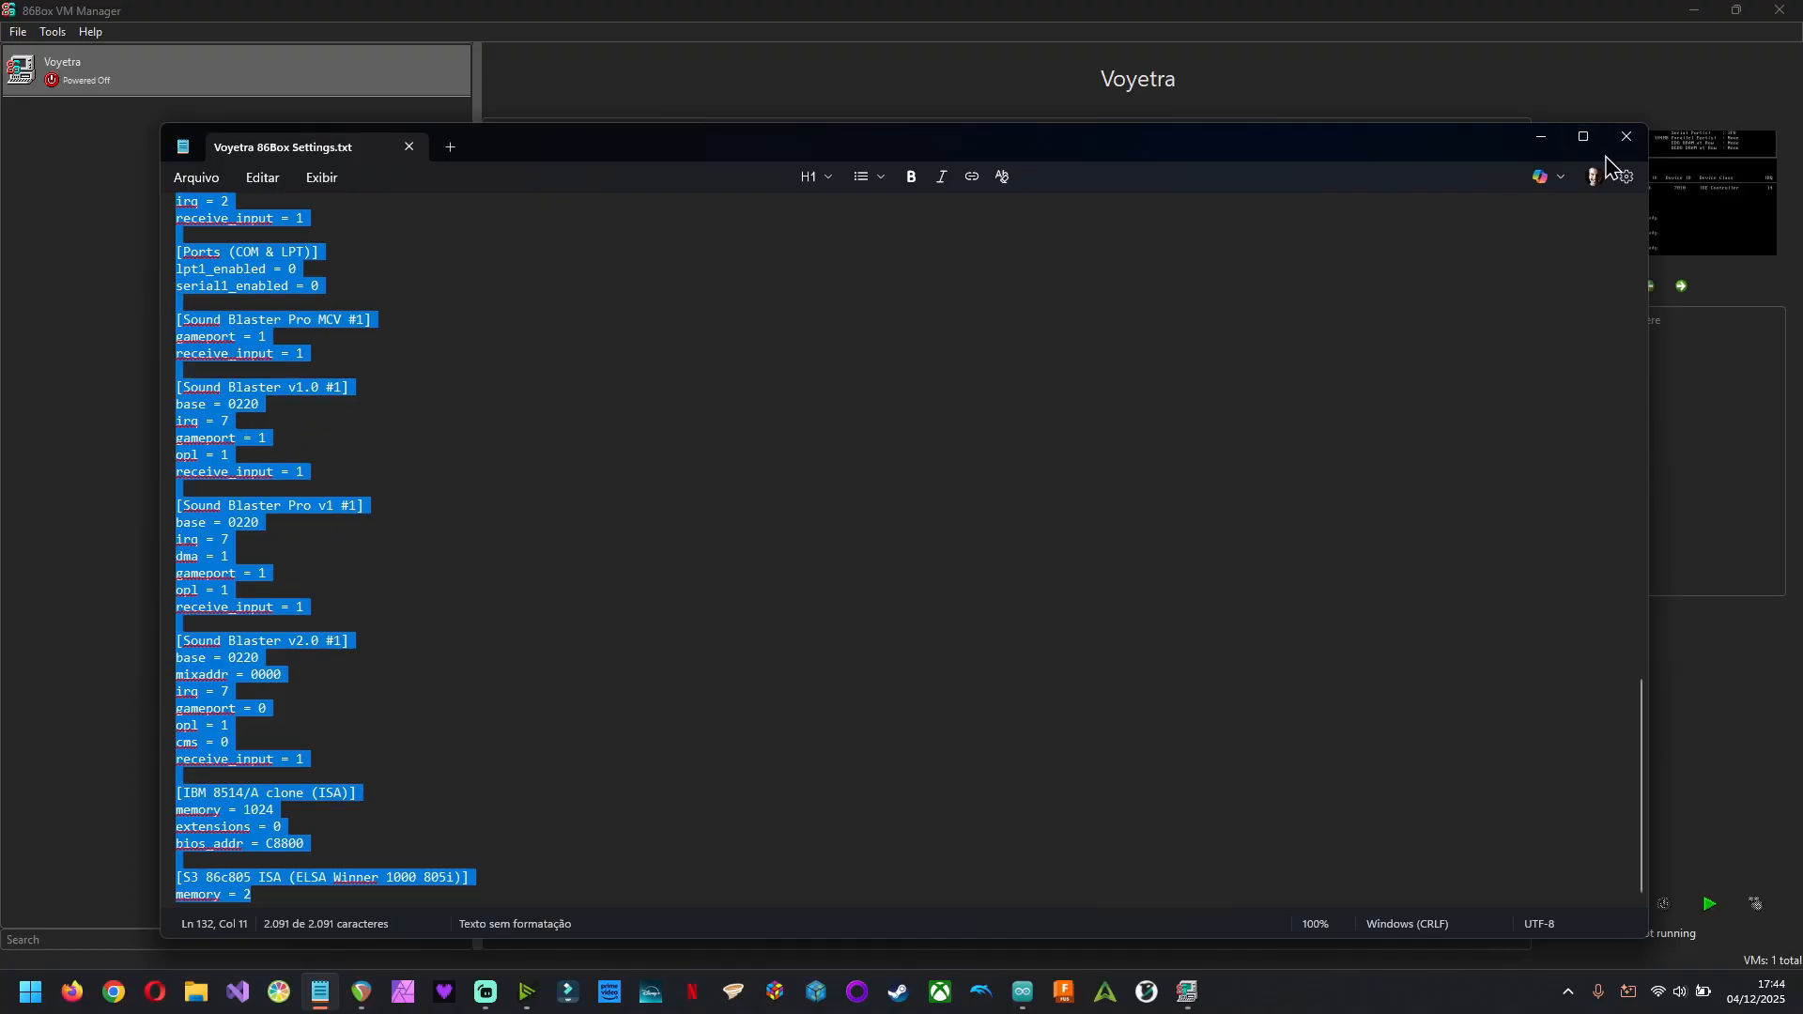
pyautogui.click(1544, 139)
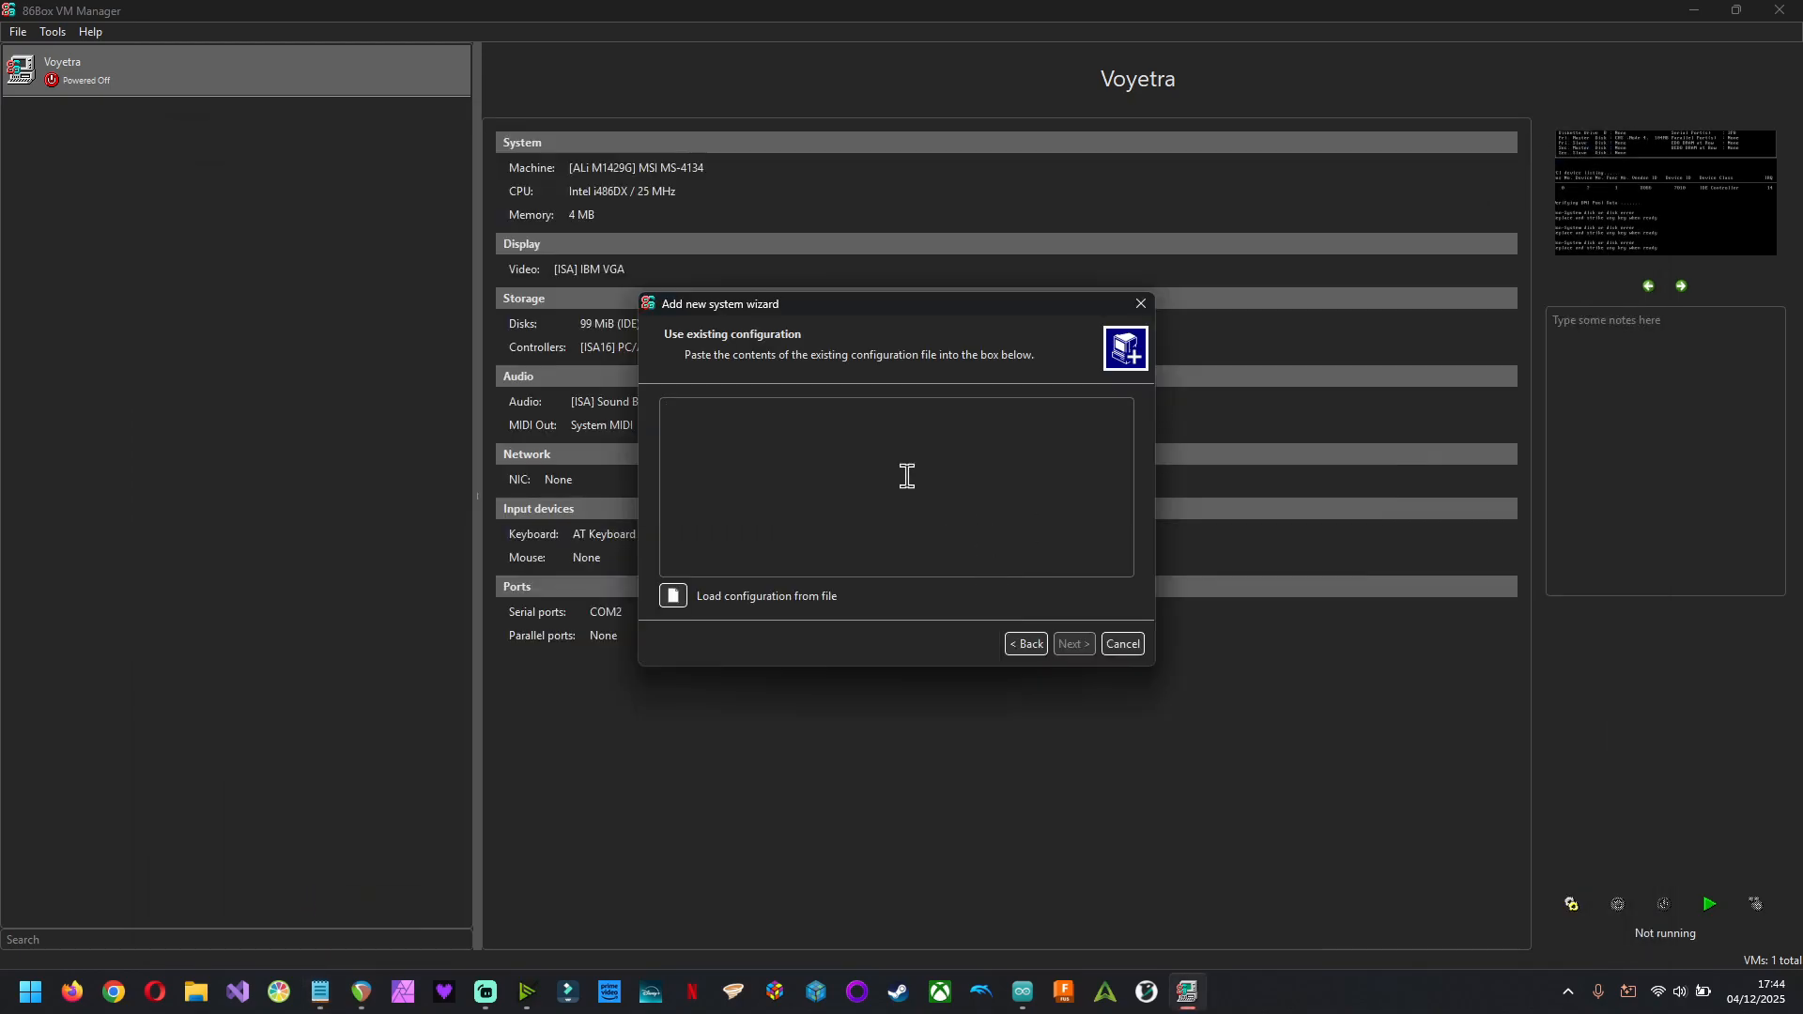
pyautogui.rightClick(907, 476)
pyautogui.click(939, 573)
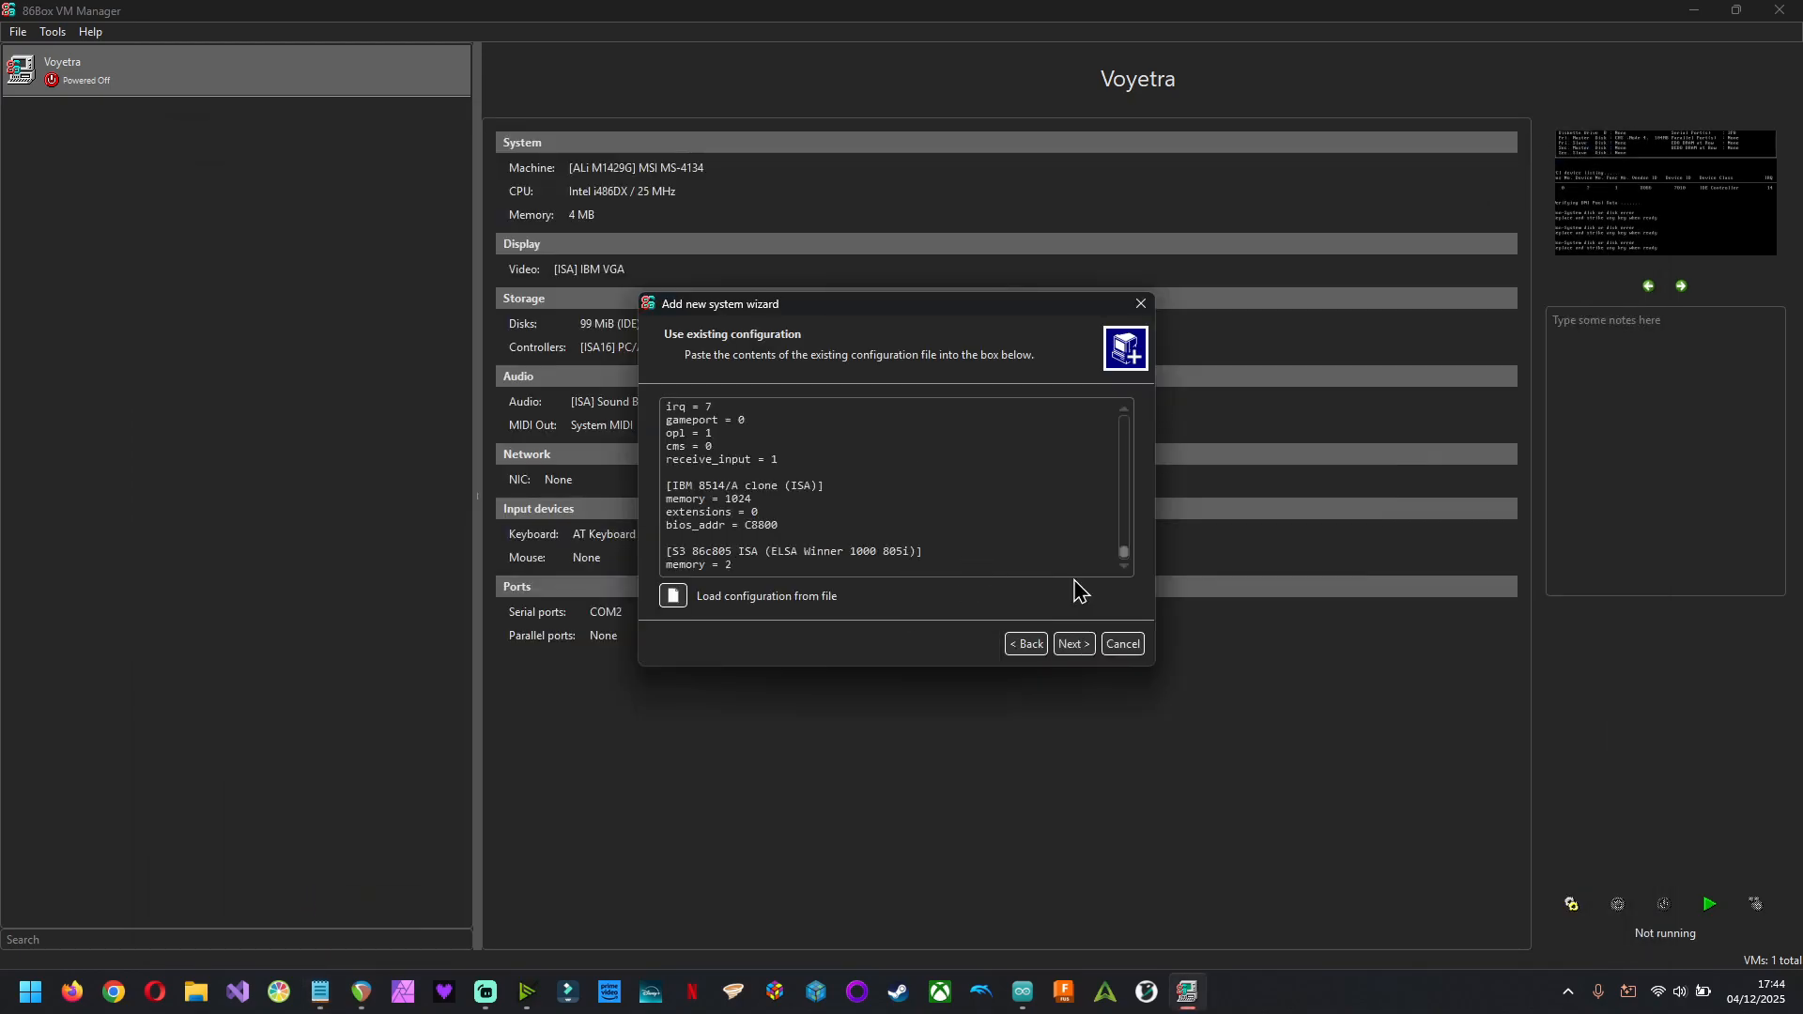
pyautogui.click(1077, 648)
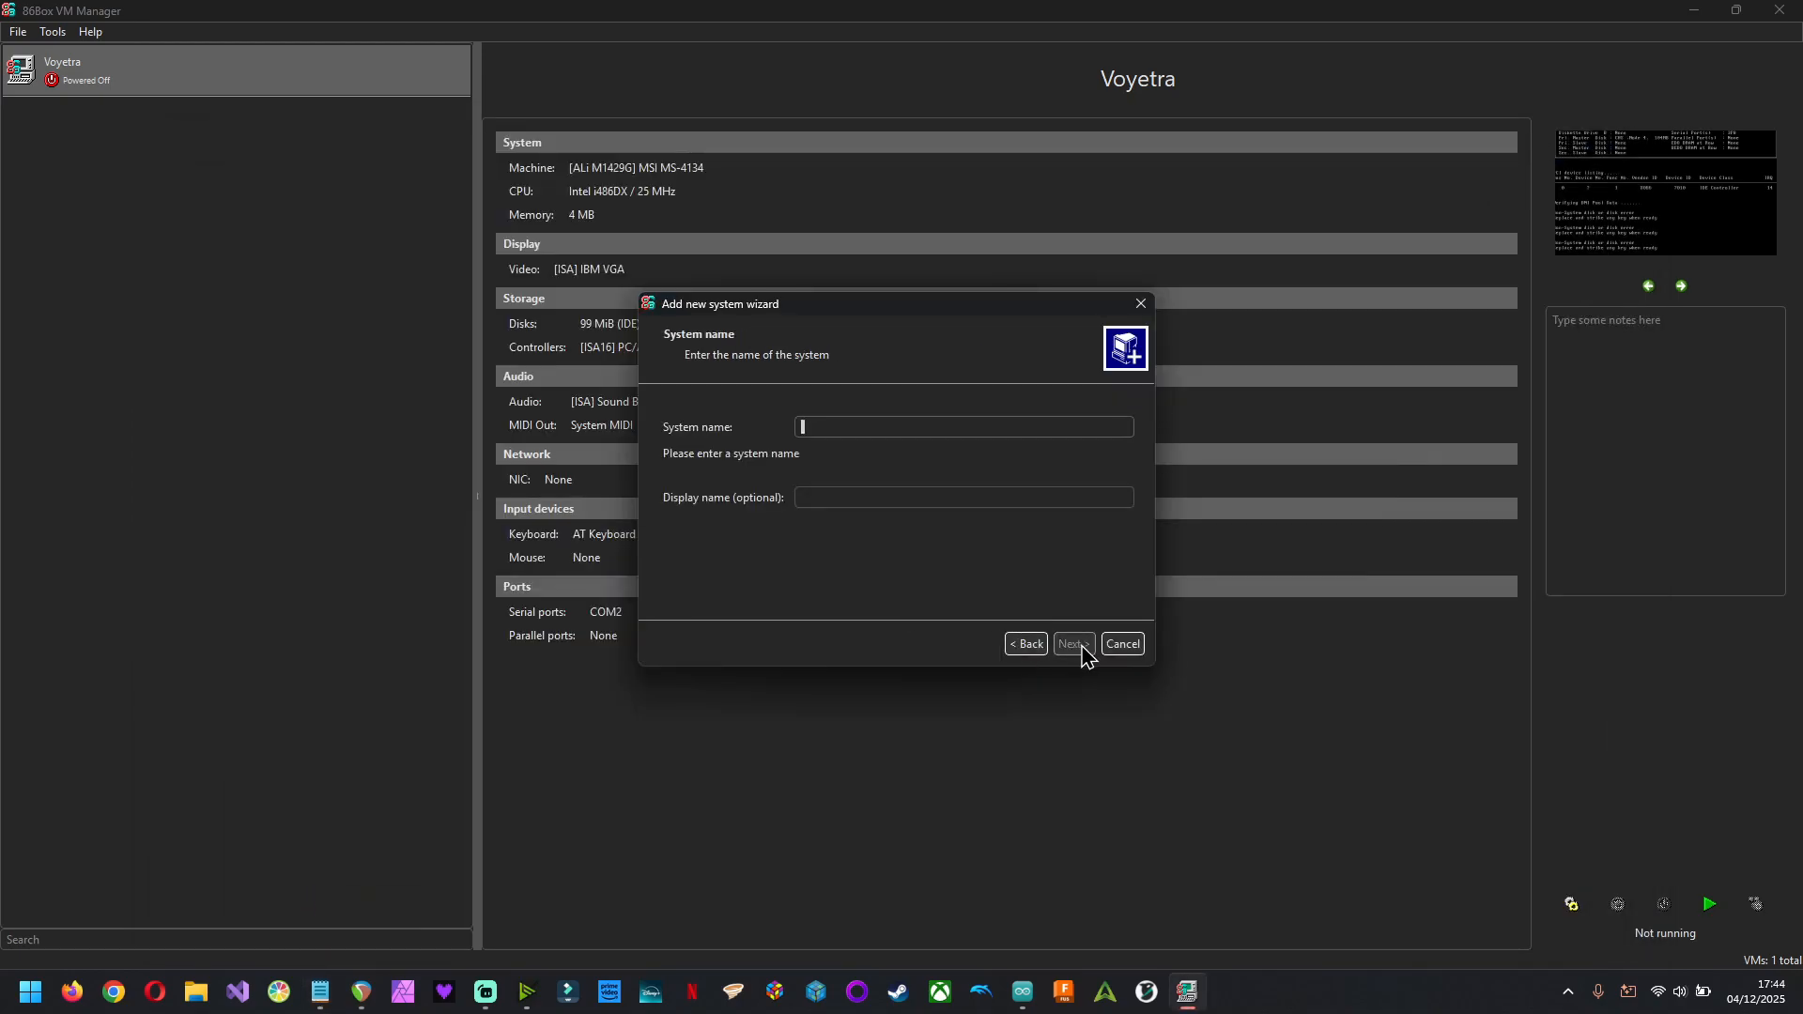
# Name the new system Voyetra Test and finish the wizard
pyautogui.write('Voyetra Test')
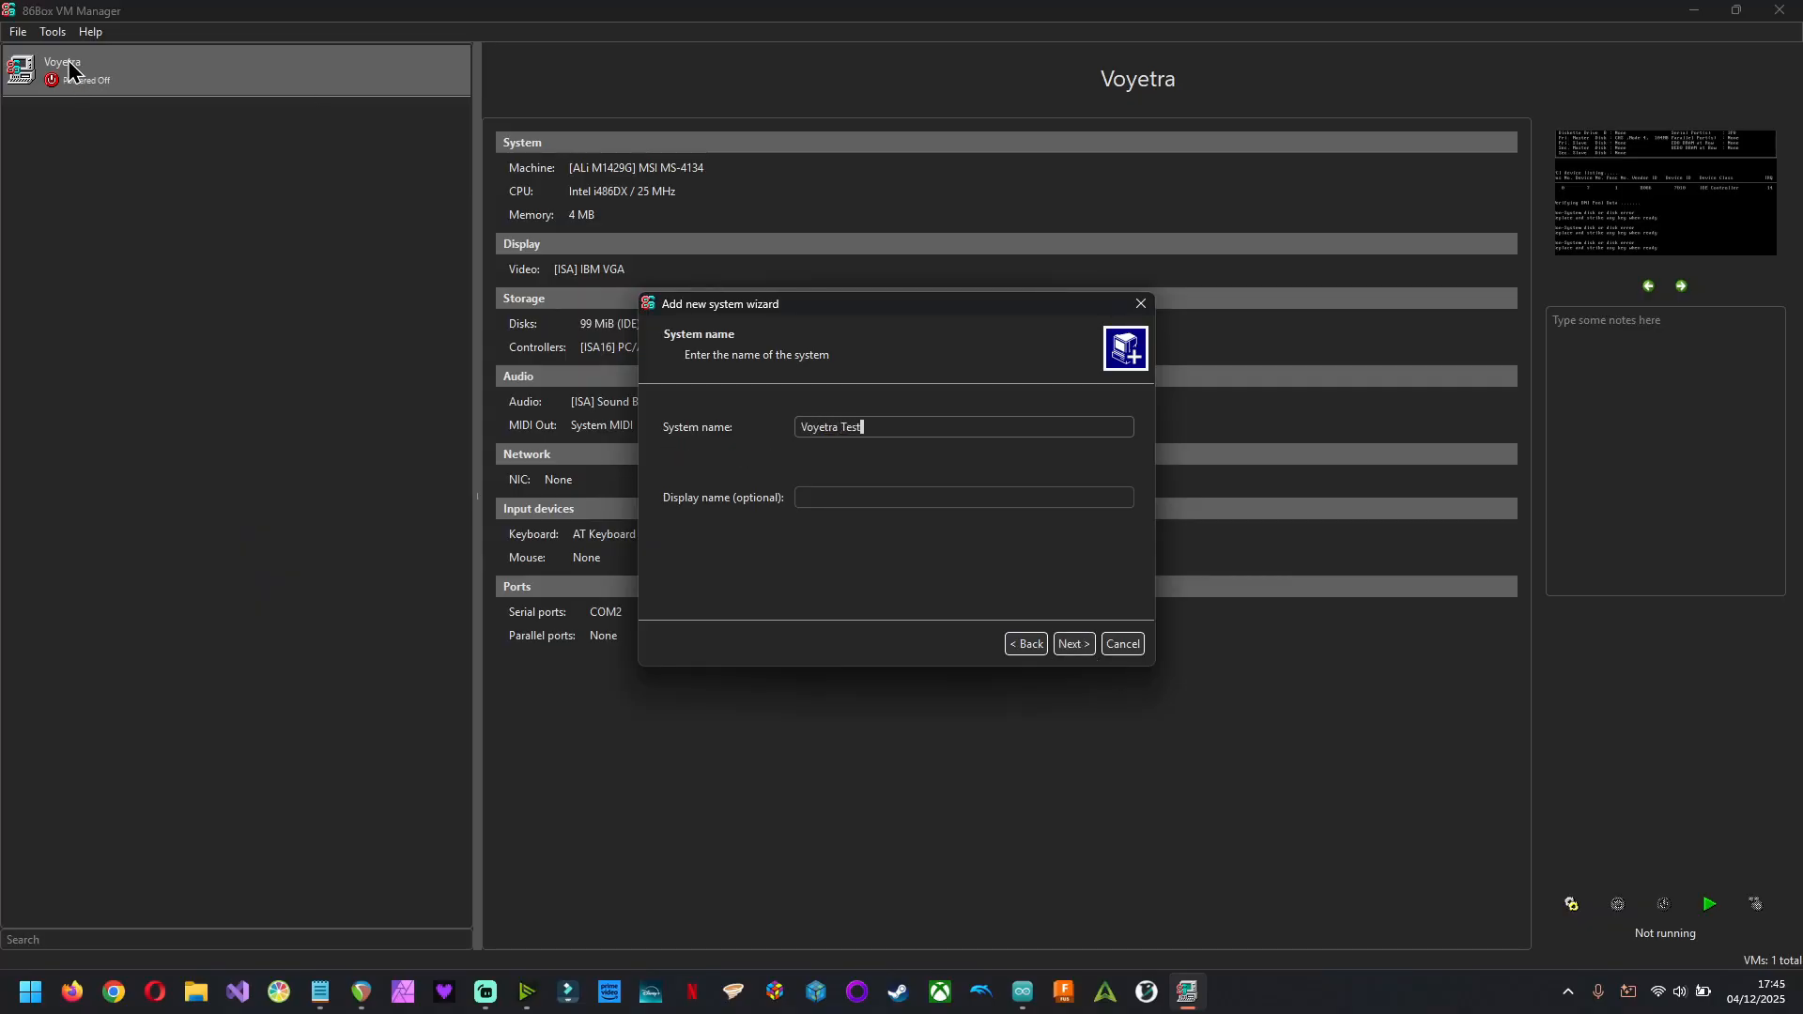
pyautogui.click(1075, 645)
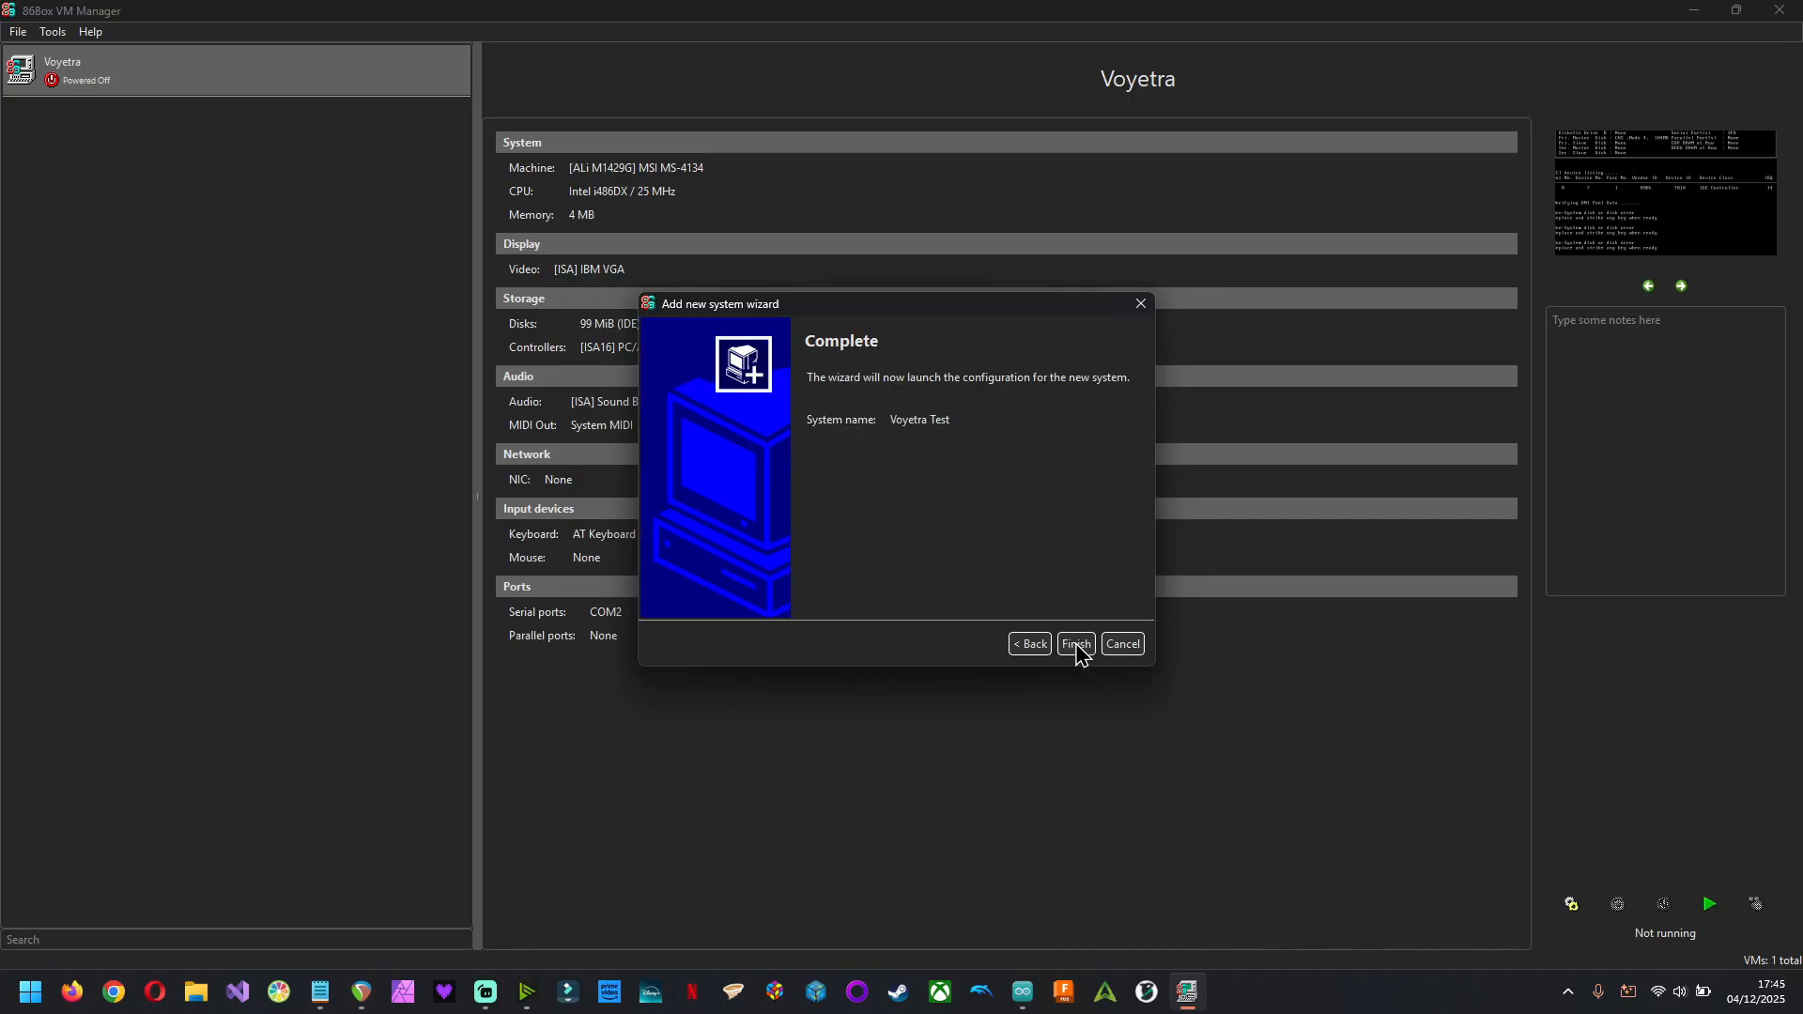
pyautogui.click(1076, 646)
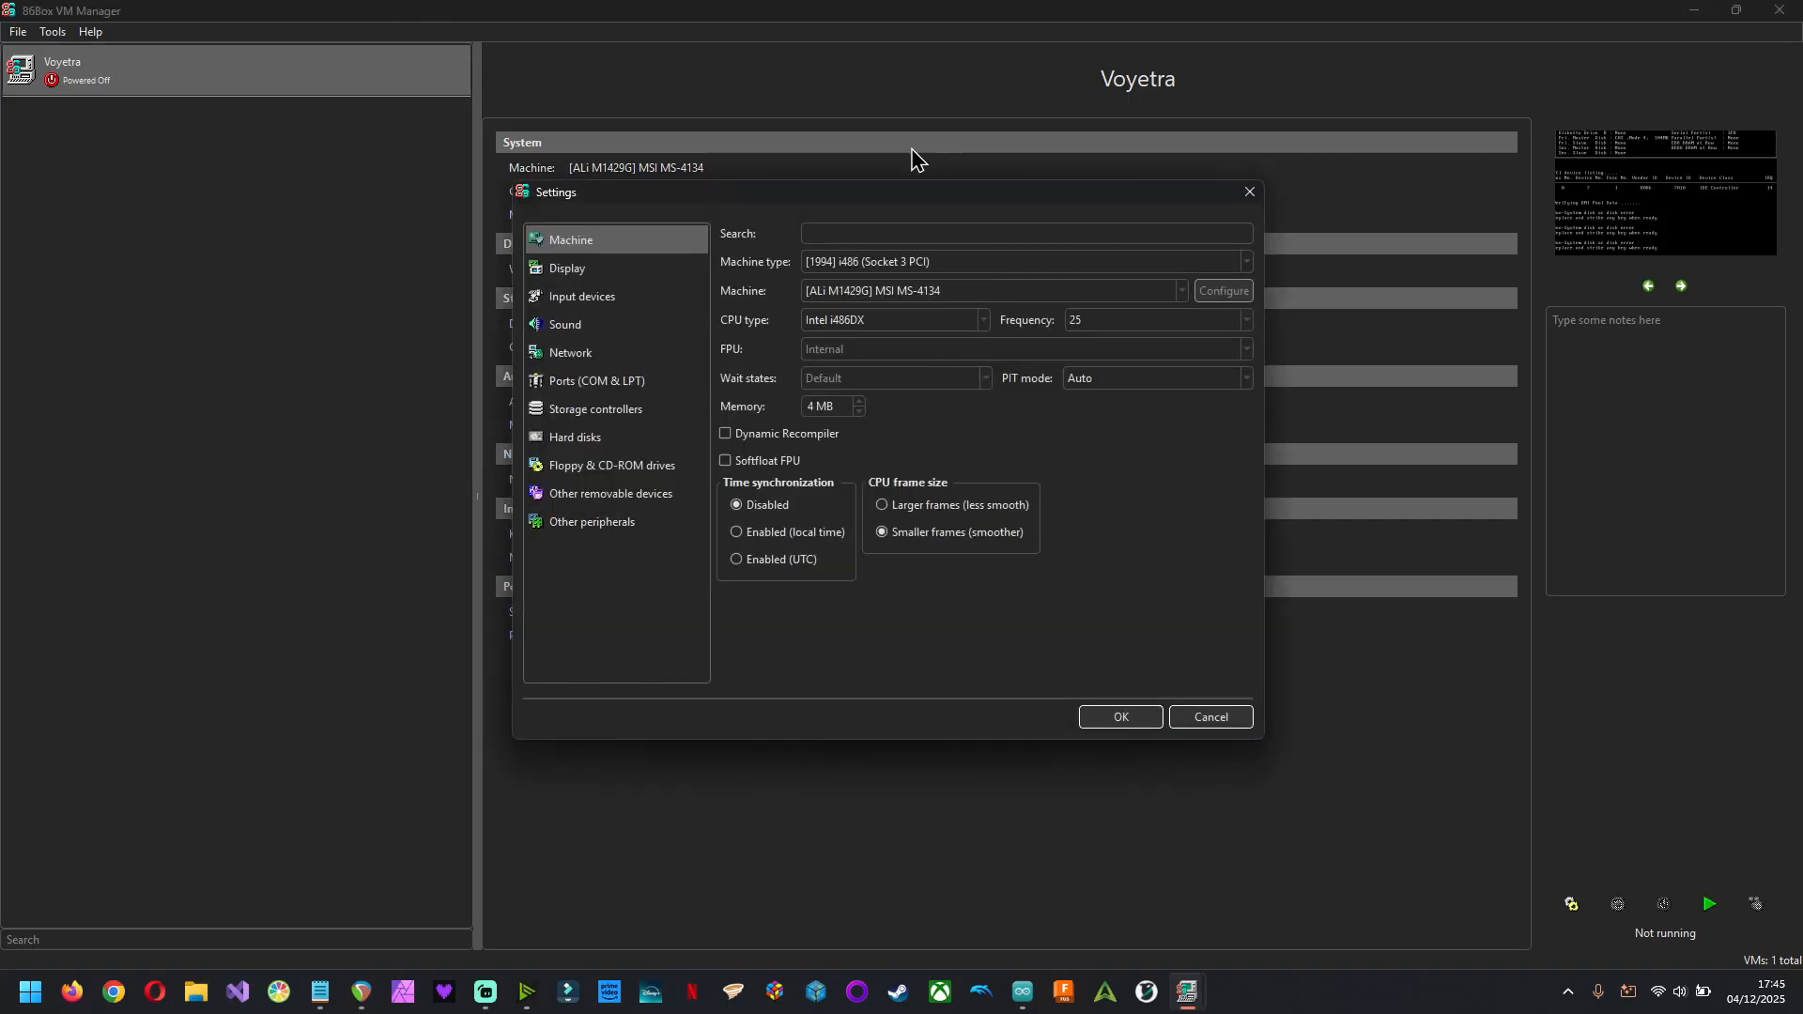
# Review the new system's machine, display and sound settings
pyautogui.press('Escape')
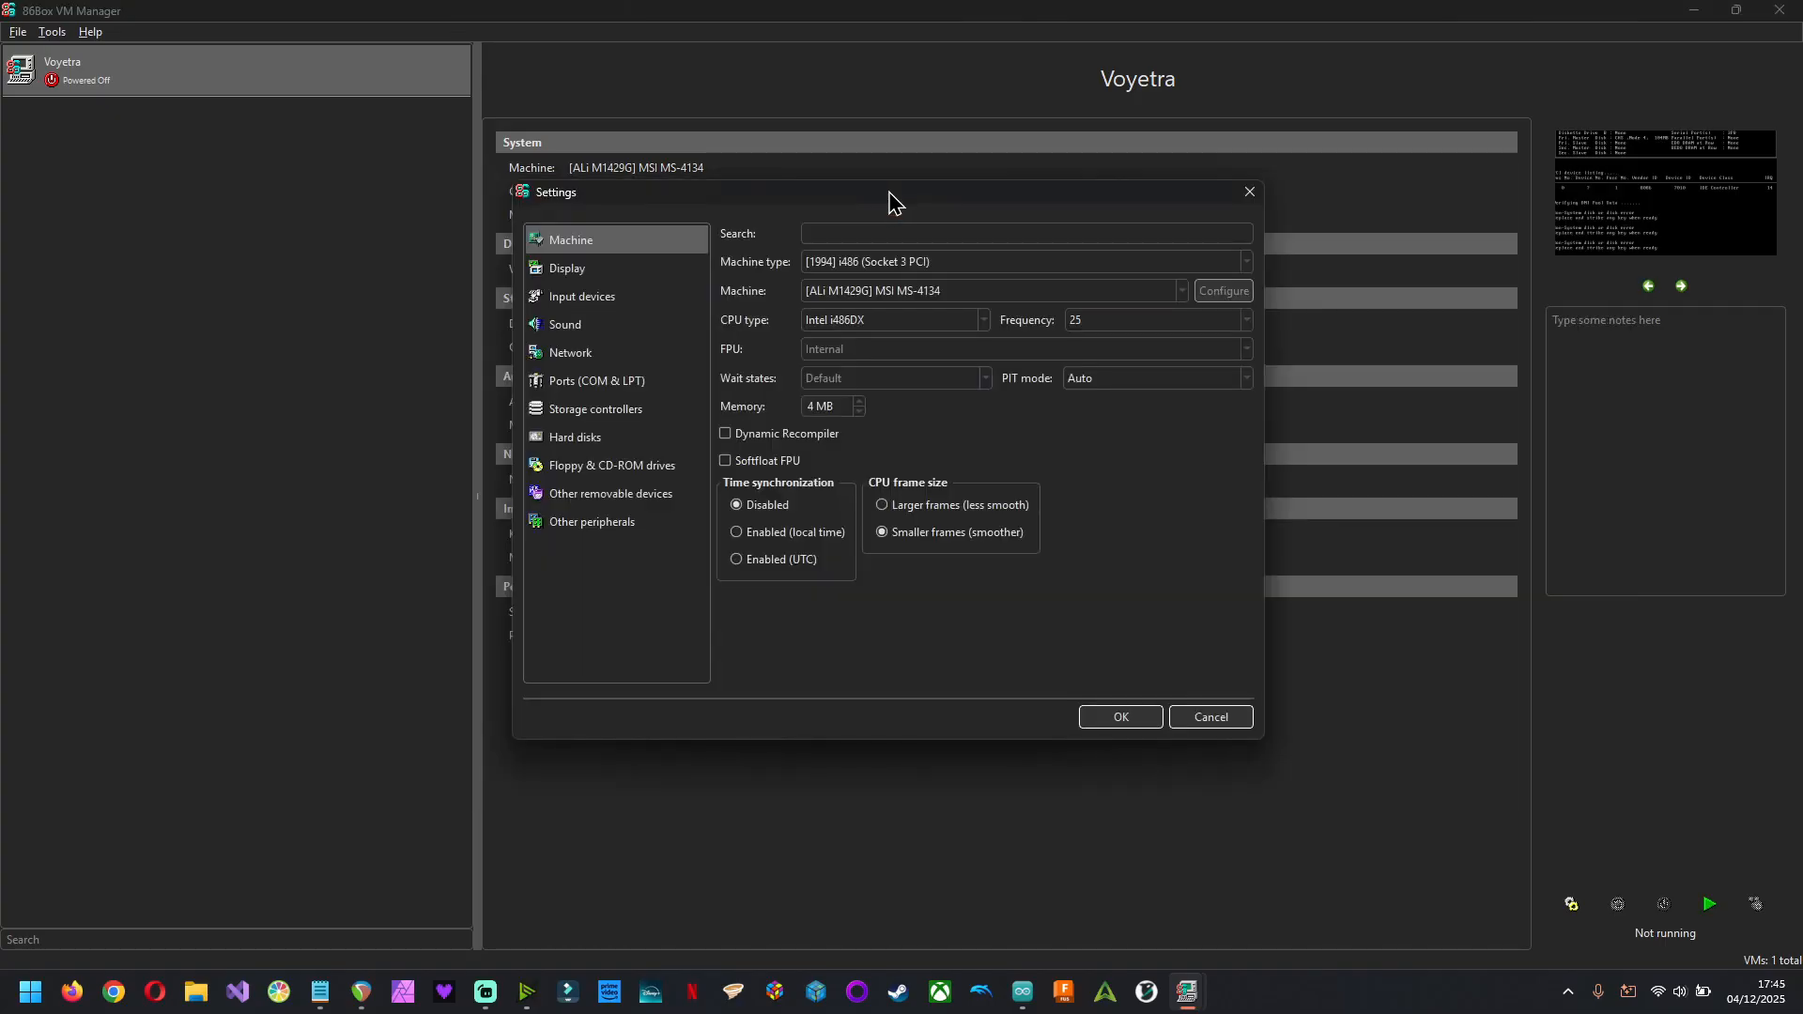
pyautogui.moveTo(890, 200); pyautogui.dragTo(889, 233)
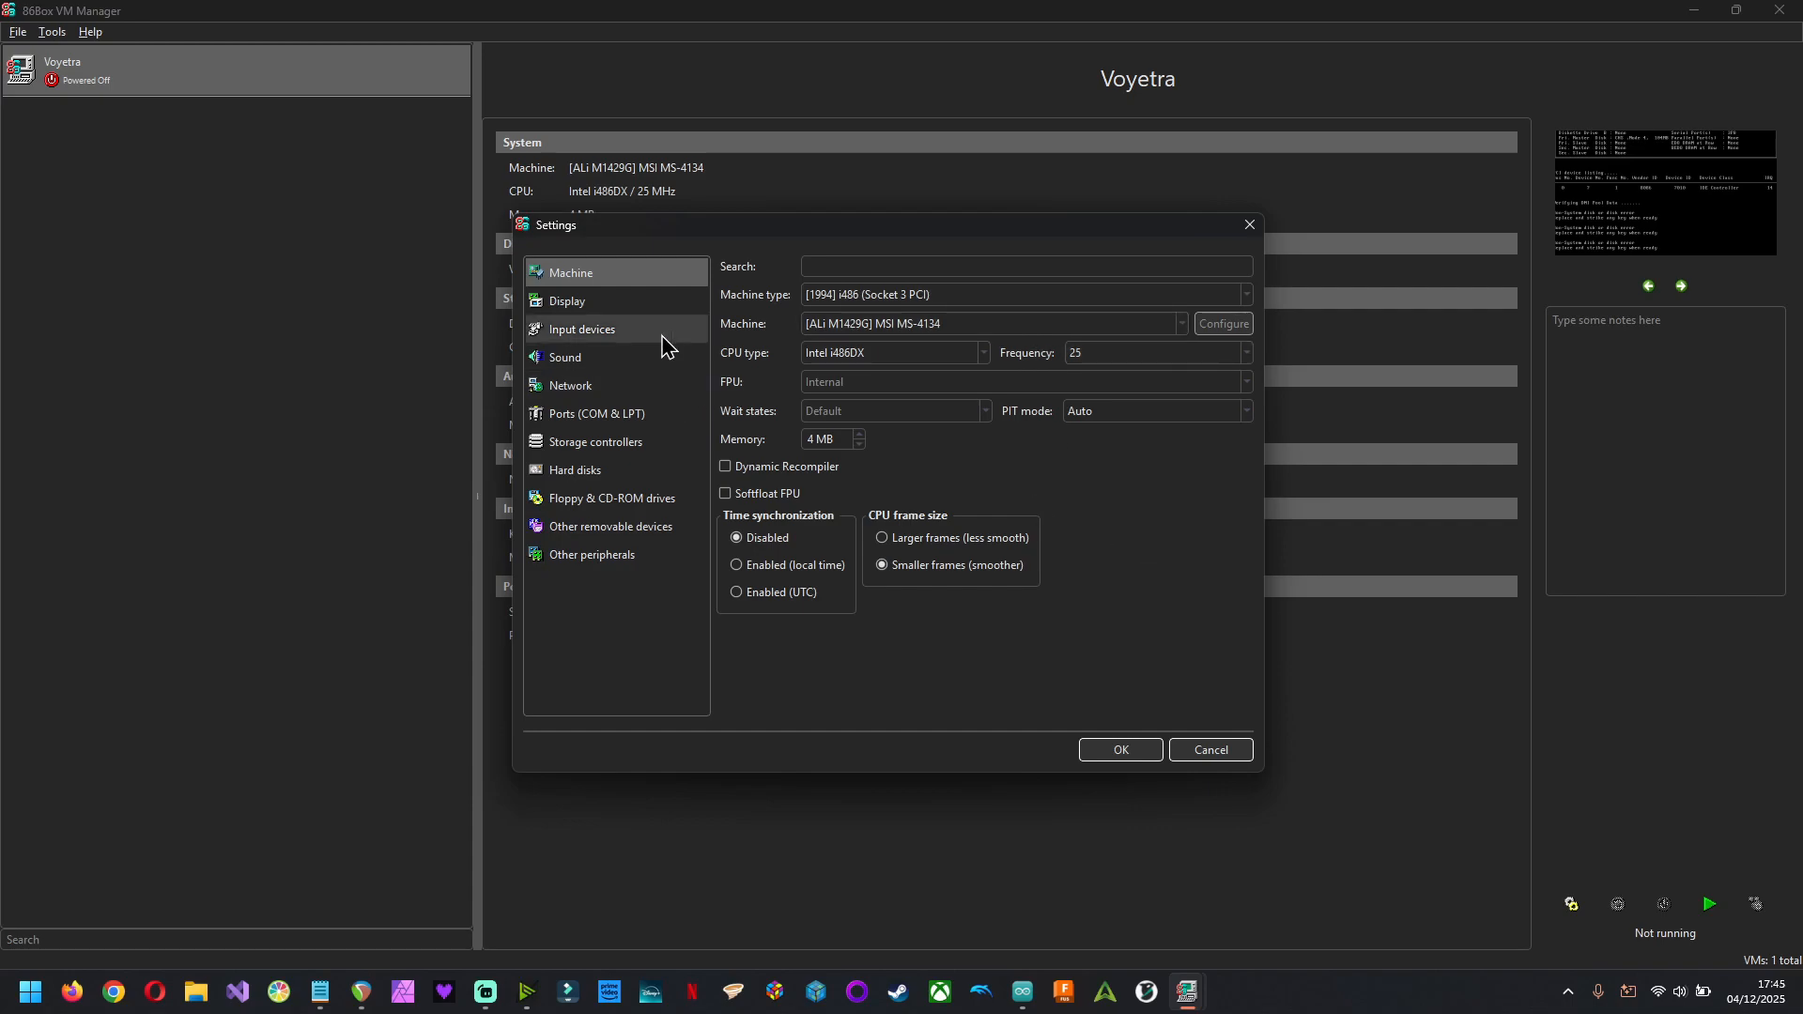
pyautogui.click(611, 303)
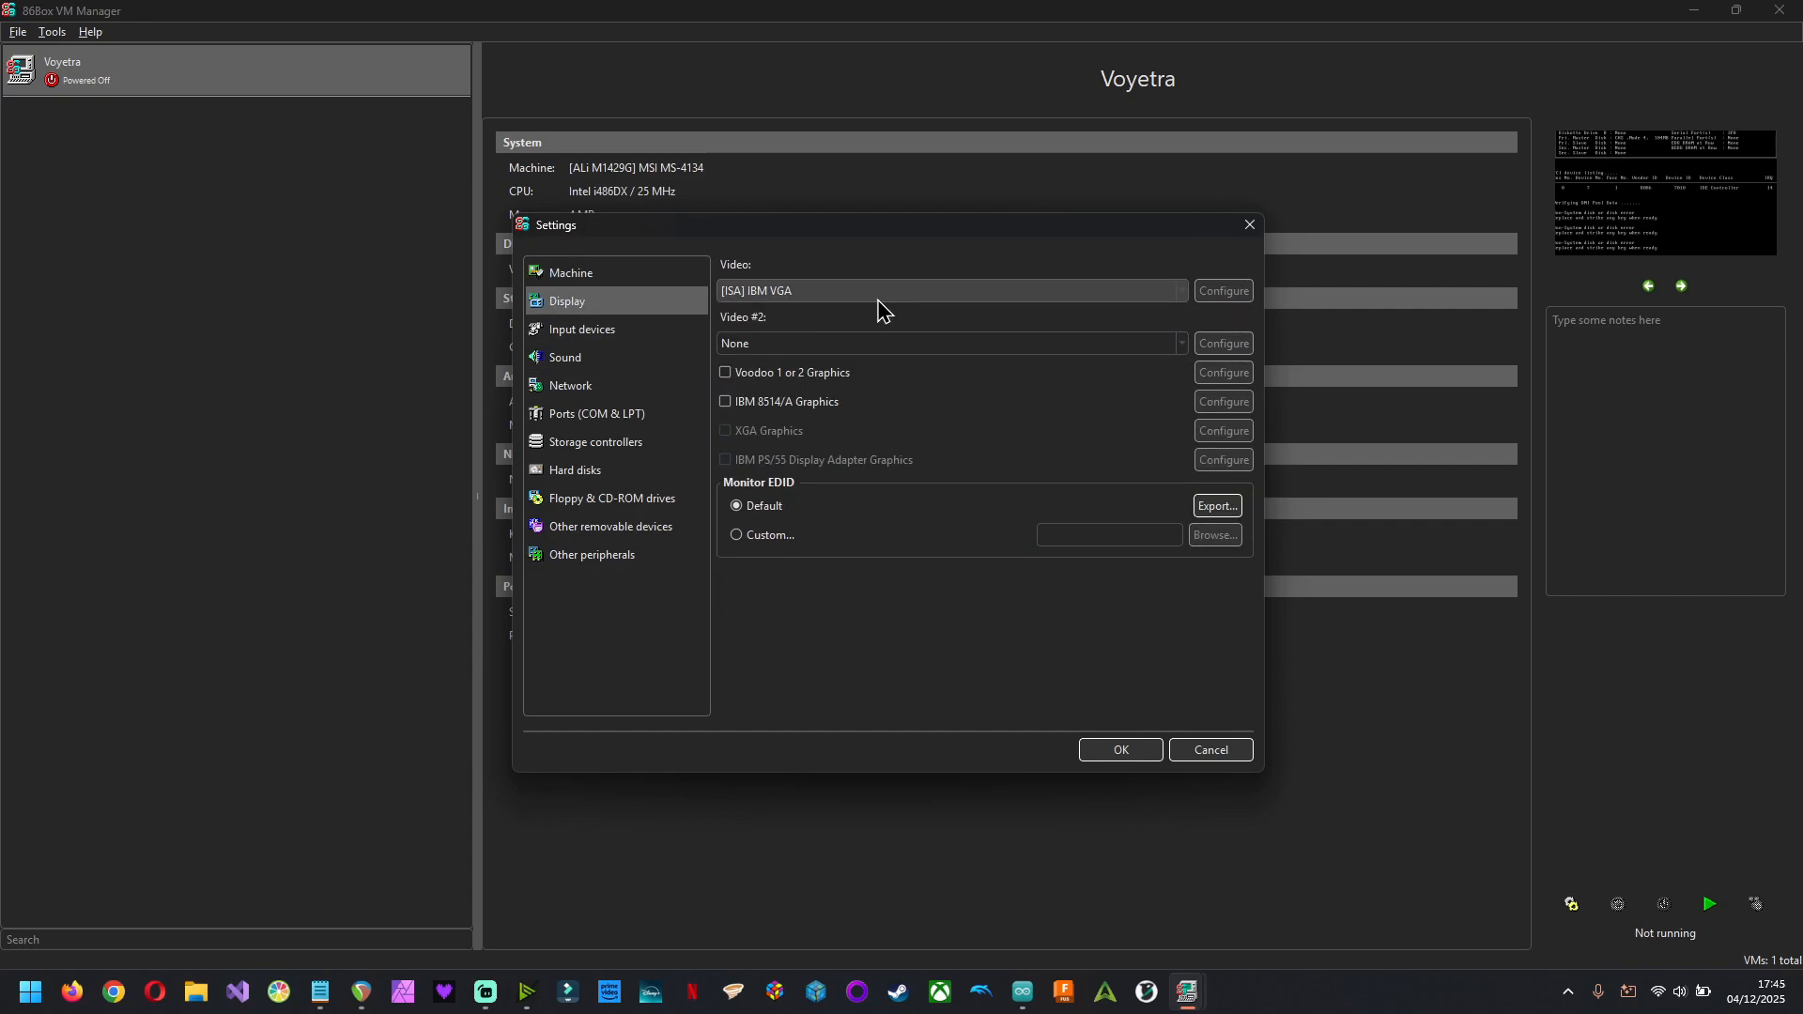
pyautogui.click(613, 358)
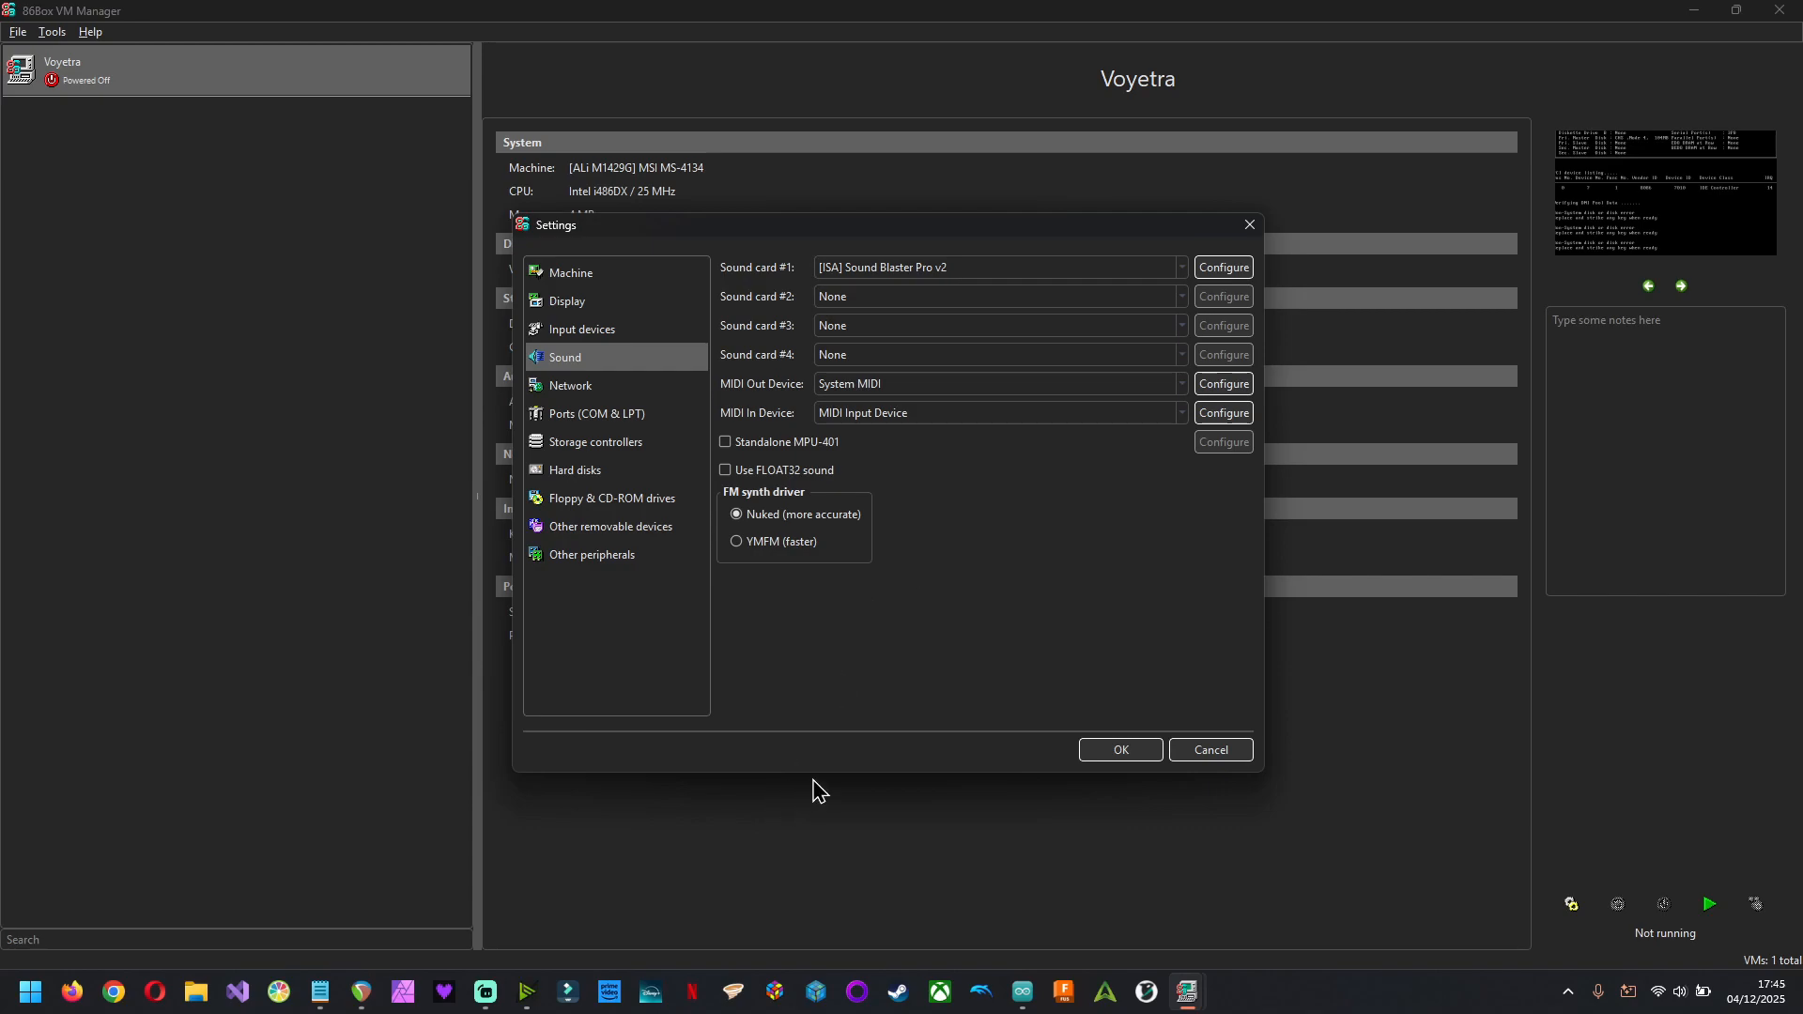
# Switch to Arduino IDE, examine the MIDI interface sketch and its USB device name string, and return to the 86Box settings
pyautogui.click(1035, 1001)
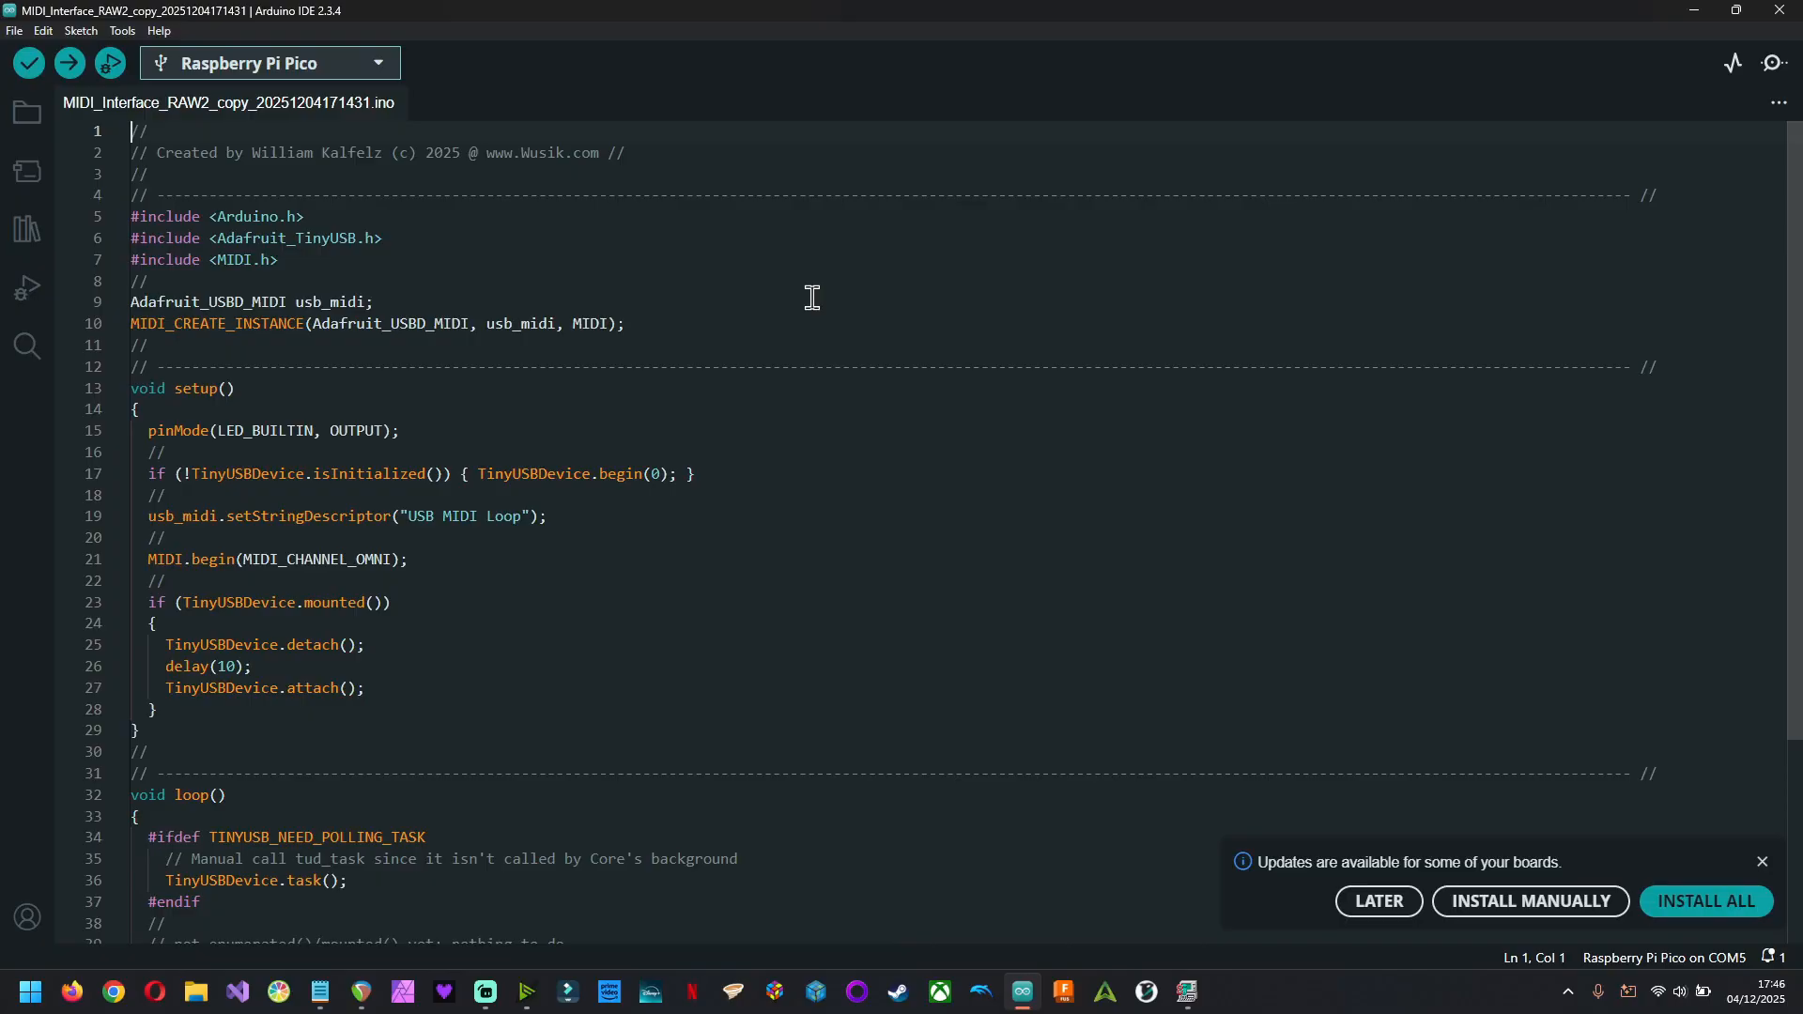
pyautogui.scroll(-3, 812, 297)
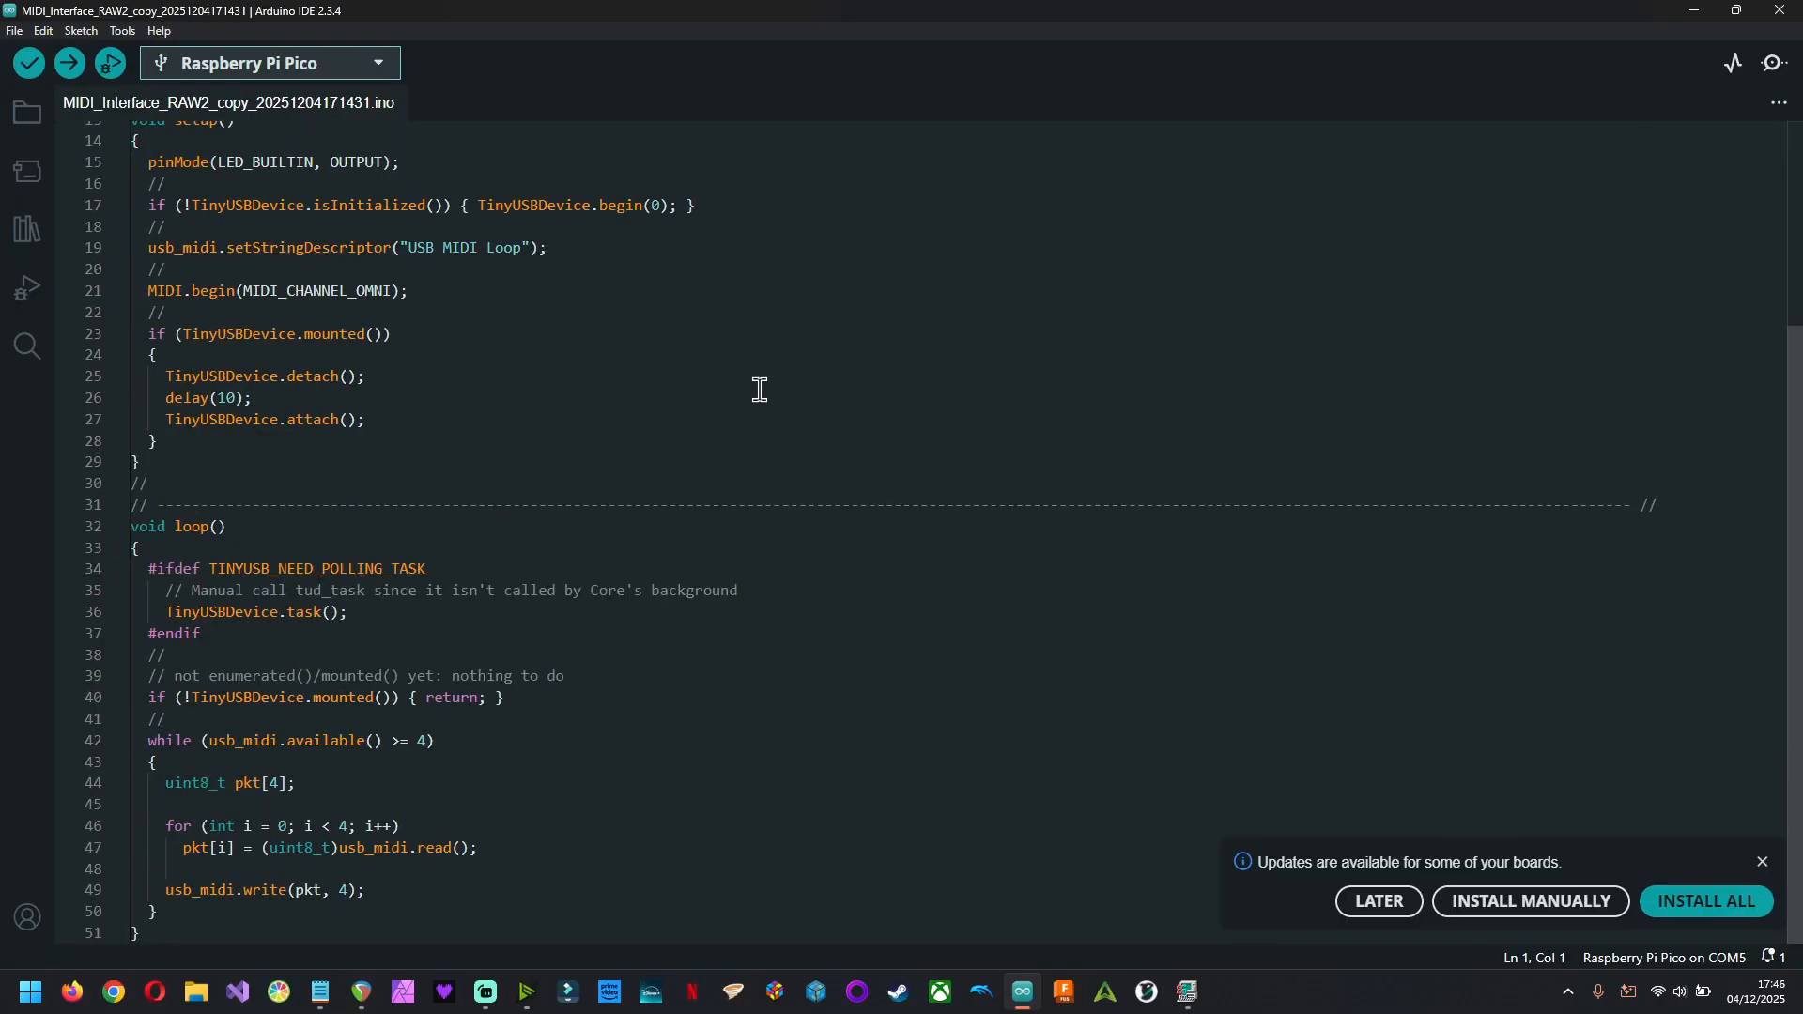
pyautogui.scroll(3, 643, 480)
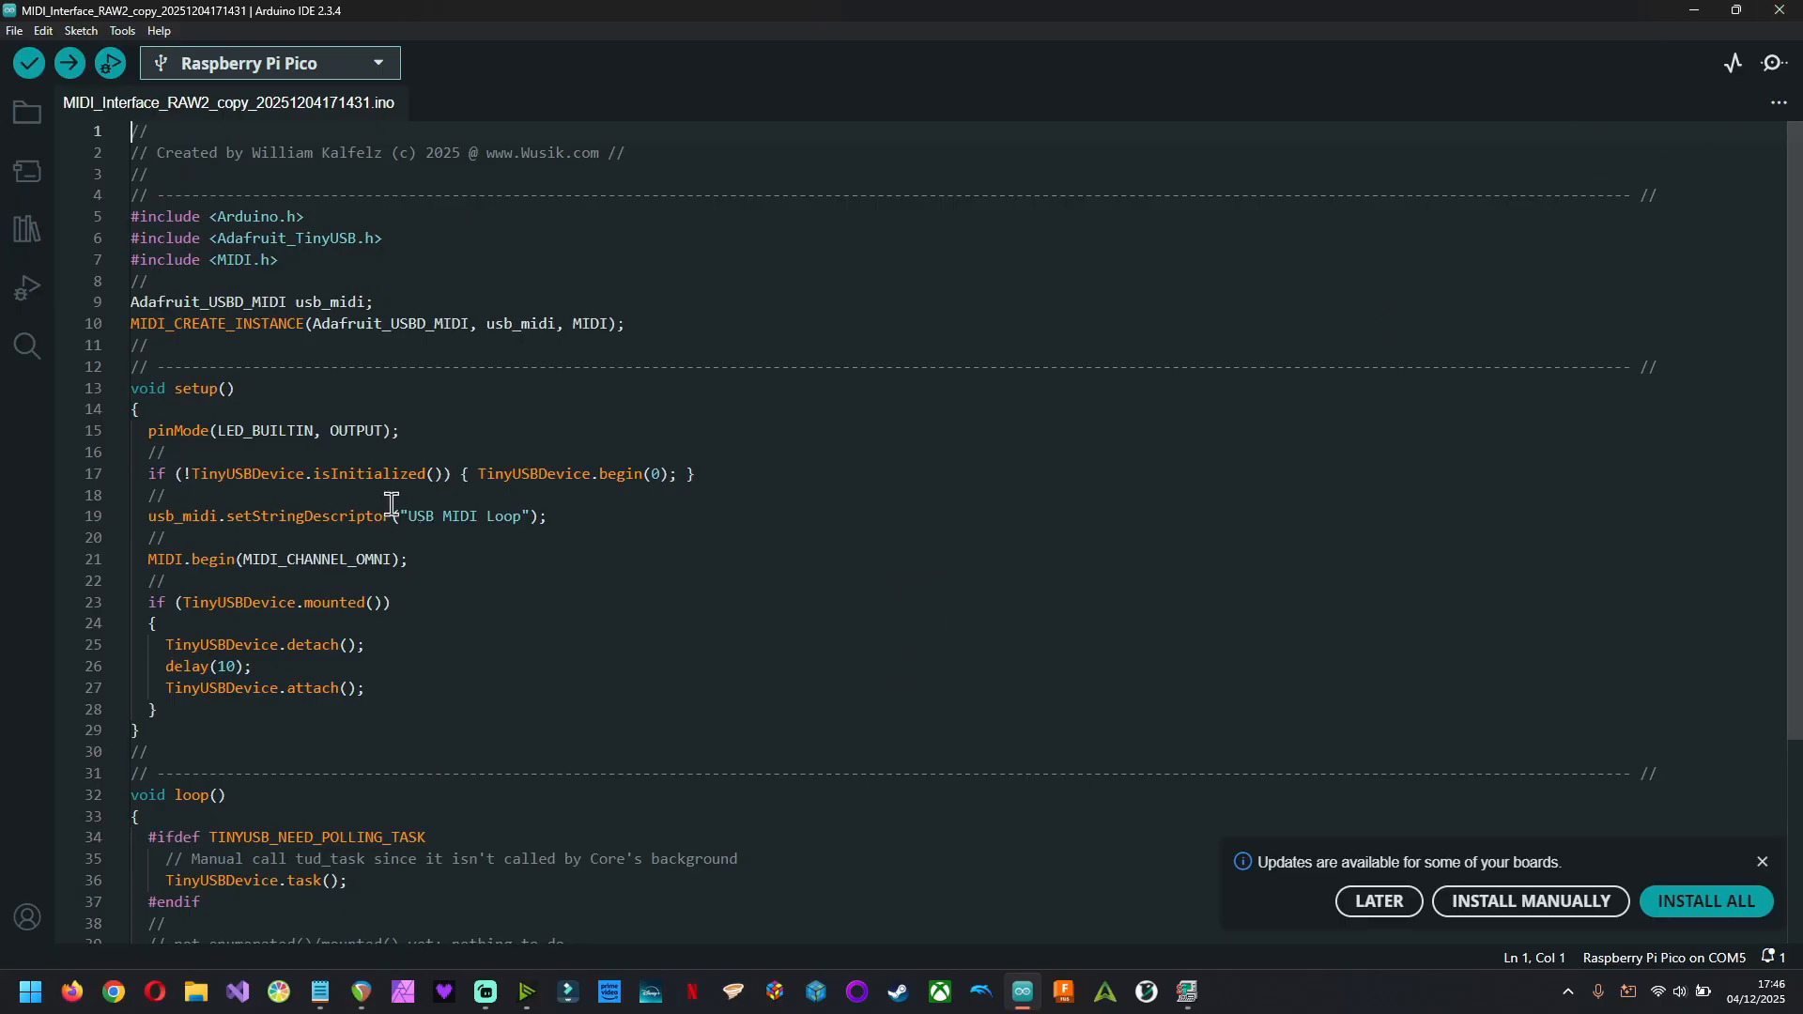
pyautogui.moveTo(422, 515); pyautogui.dragTo(522, 515)
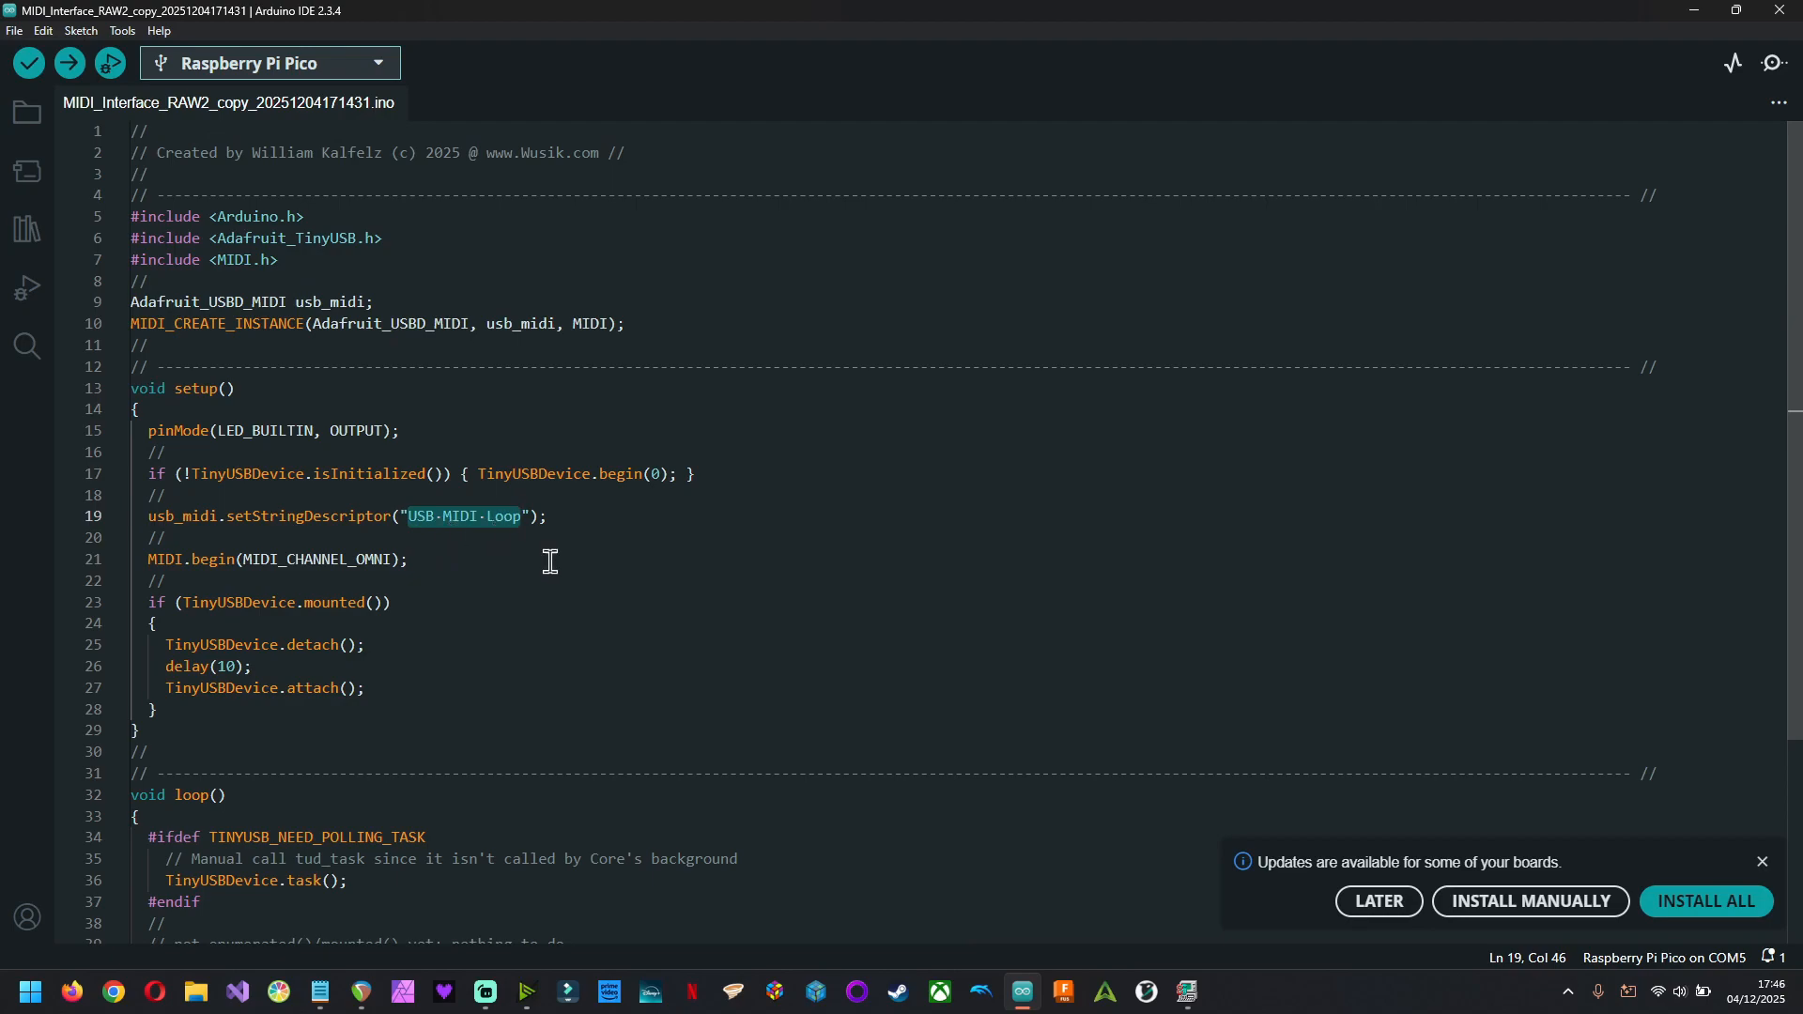
pyautogui.click(1698, 12)
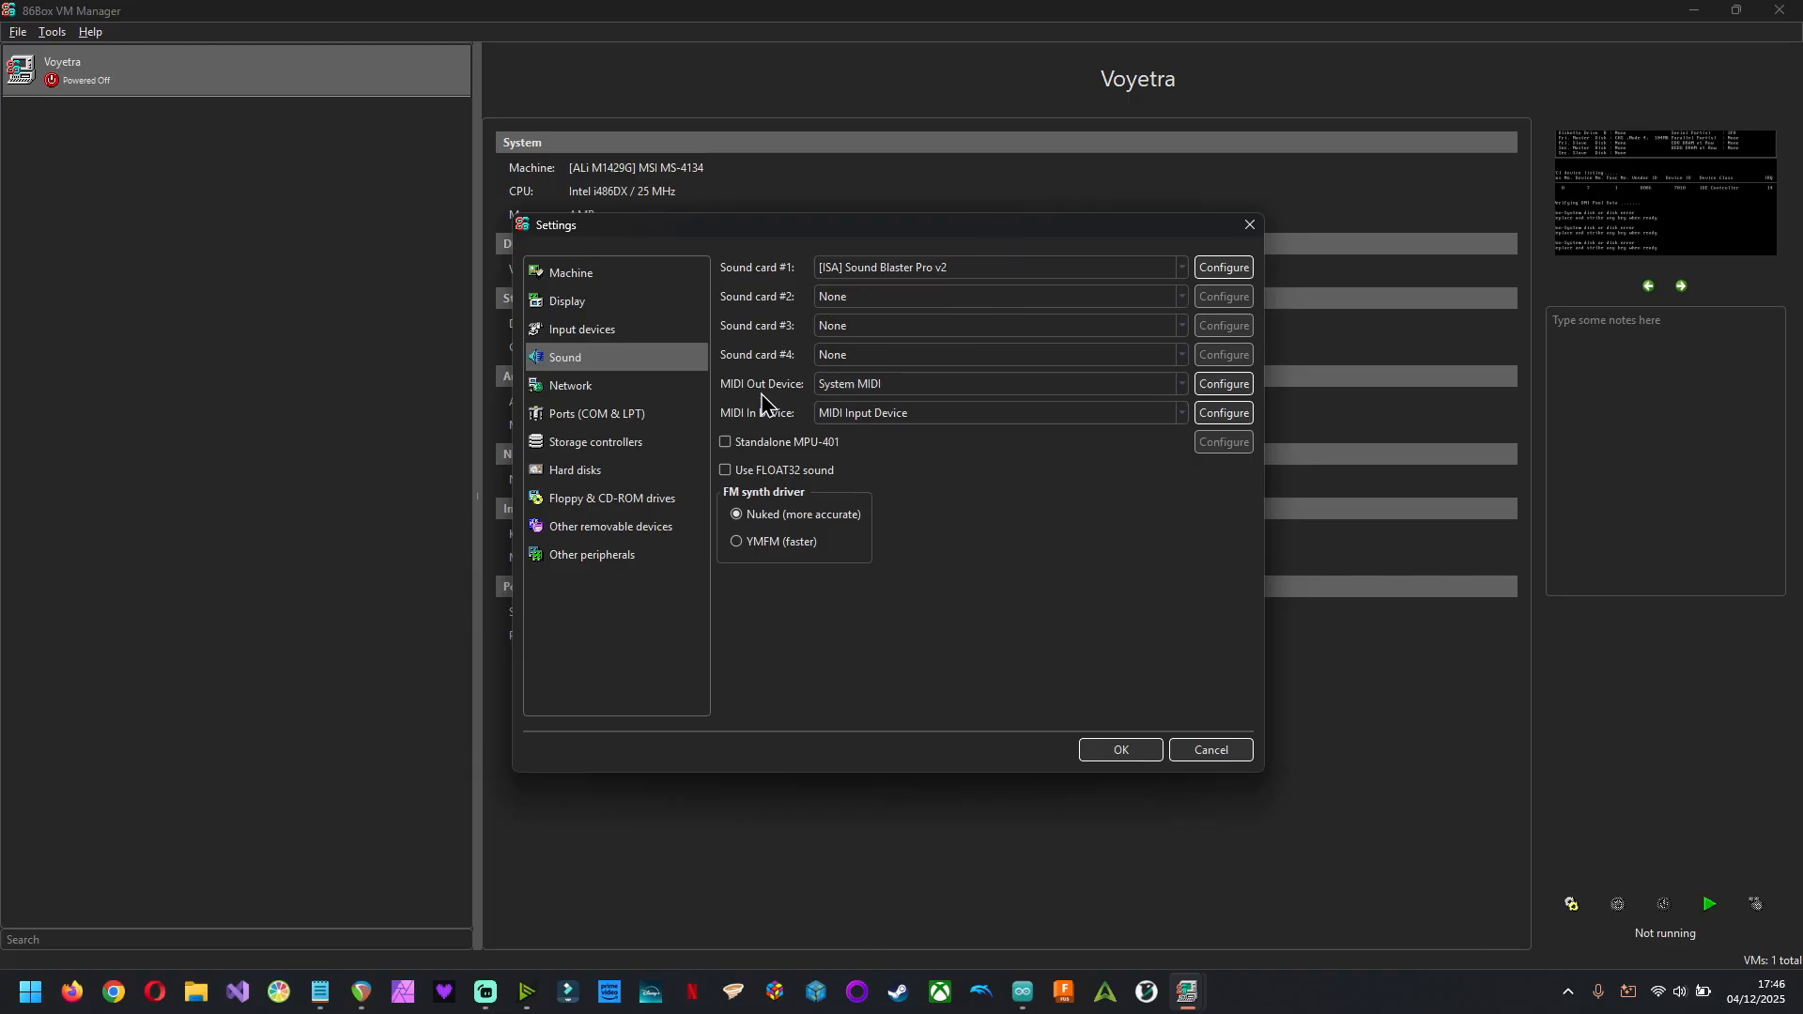
# Configure the System MIDI output to use the USB MIDI Loop 3 device
pyautogui.click(1224, 384)
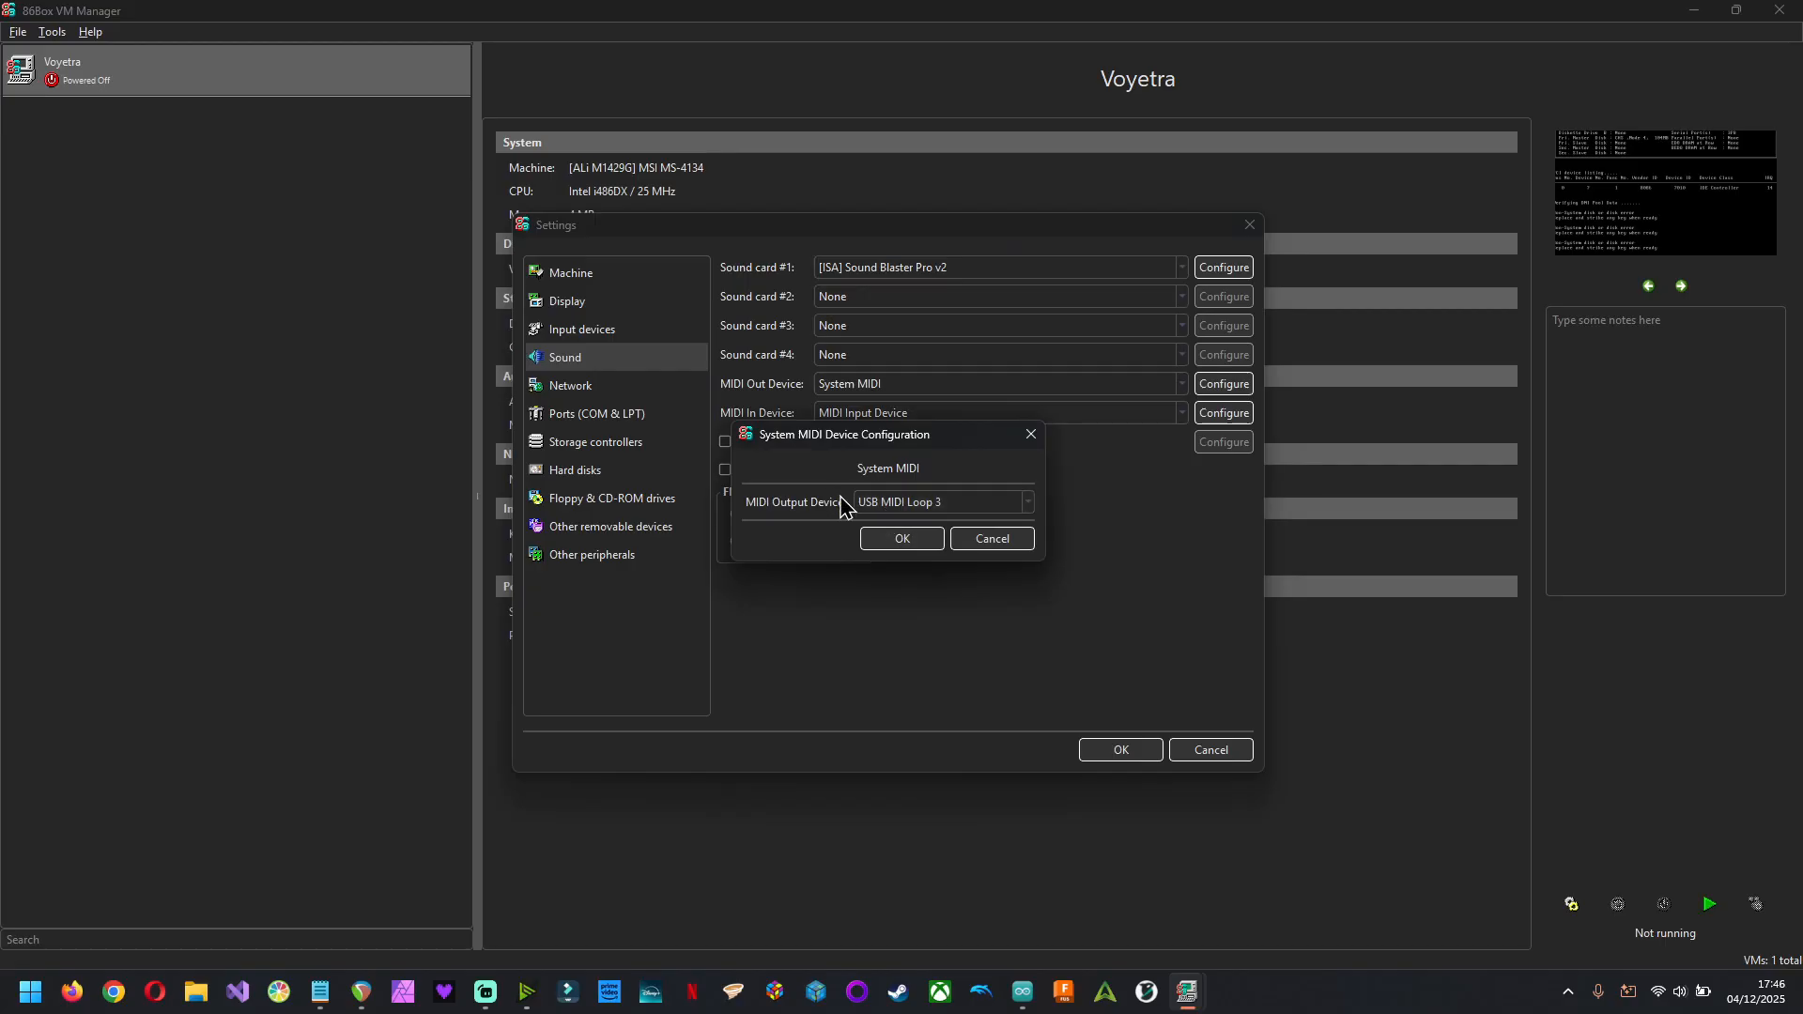
pyautogui.click(920, 510)
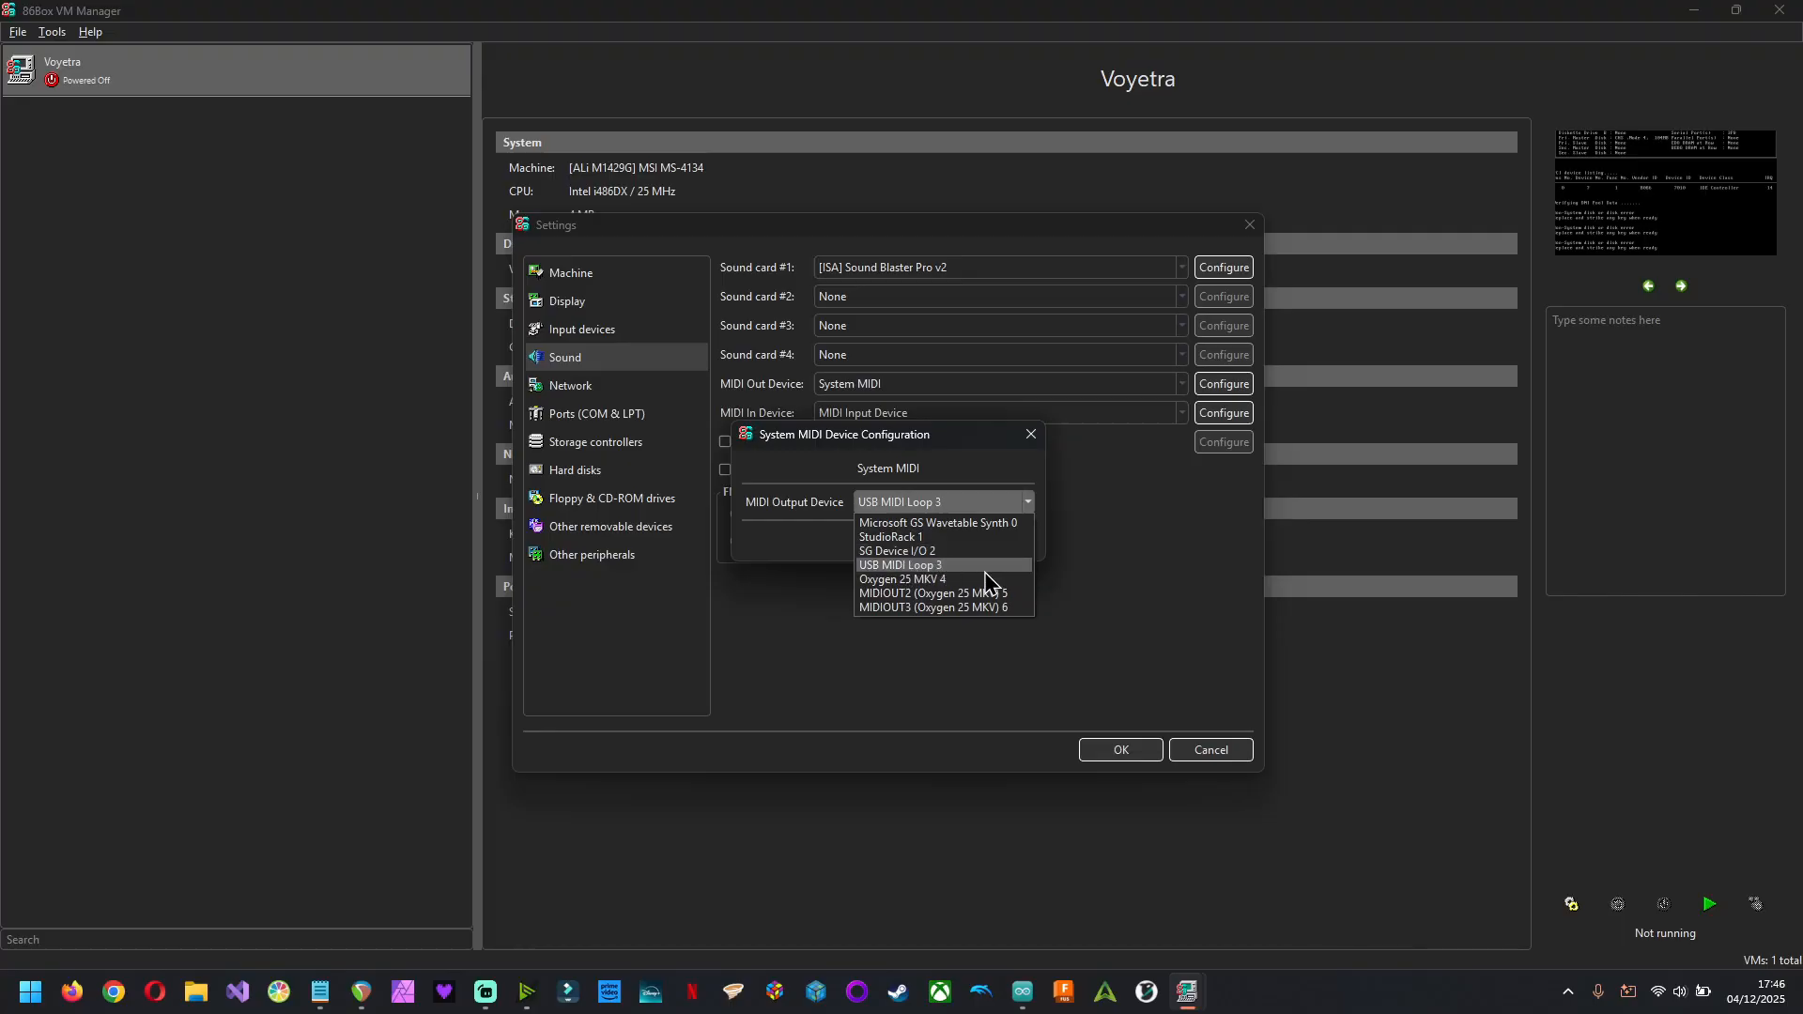
pyautogui.click(985, 567)
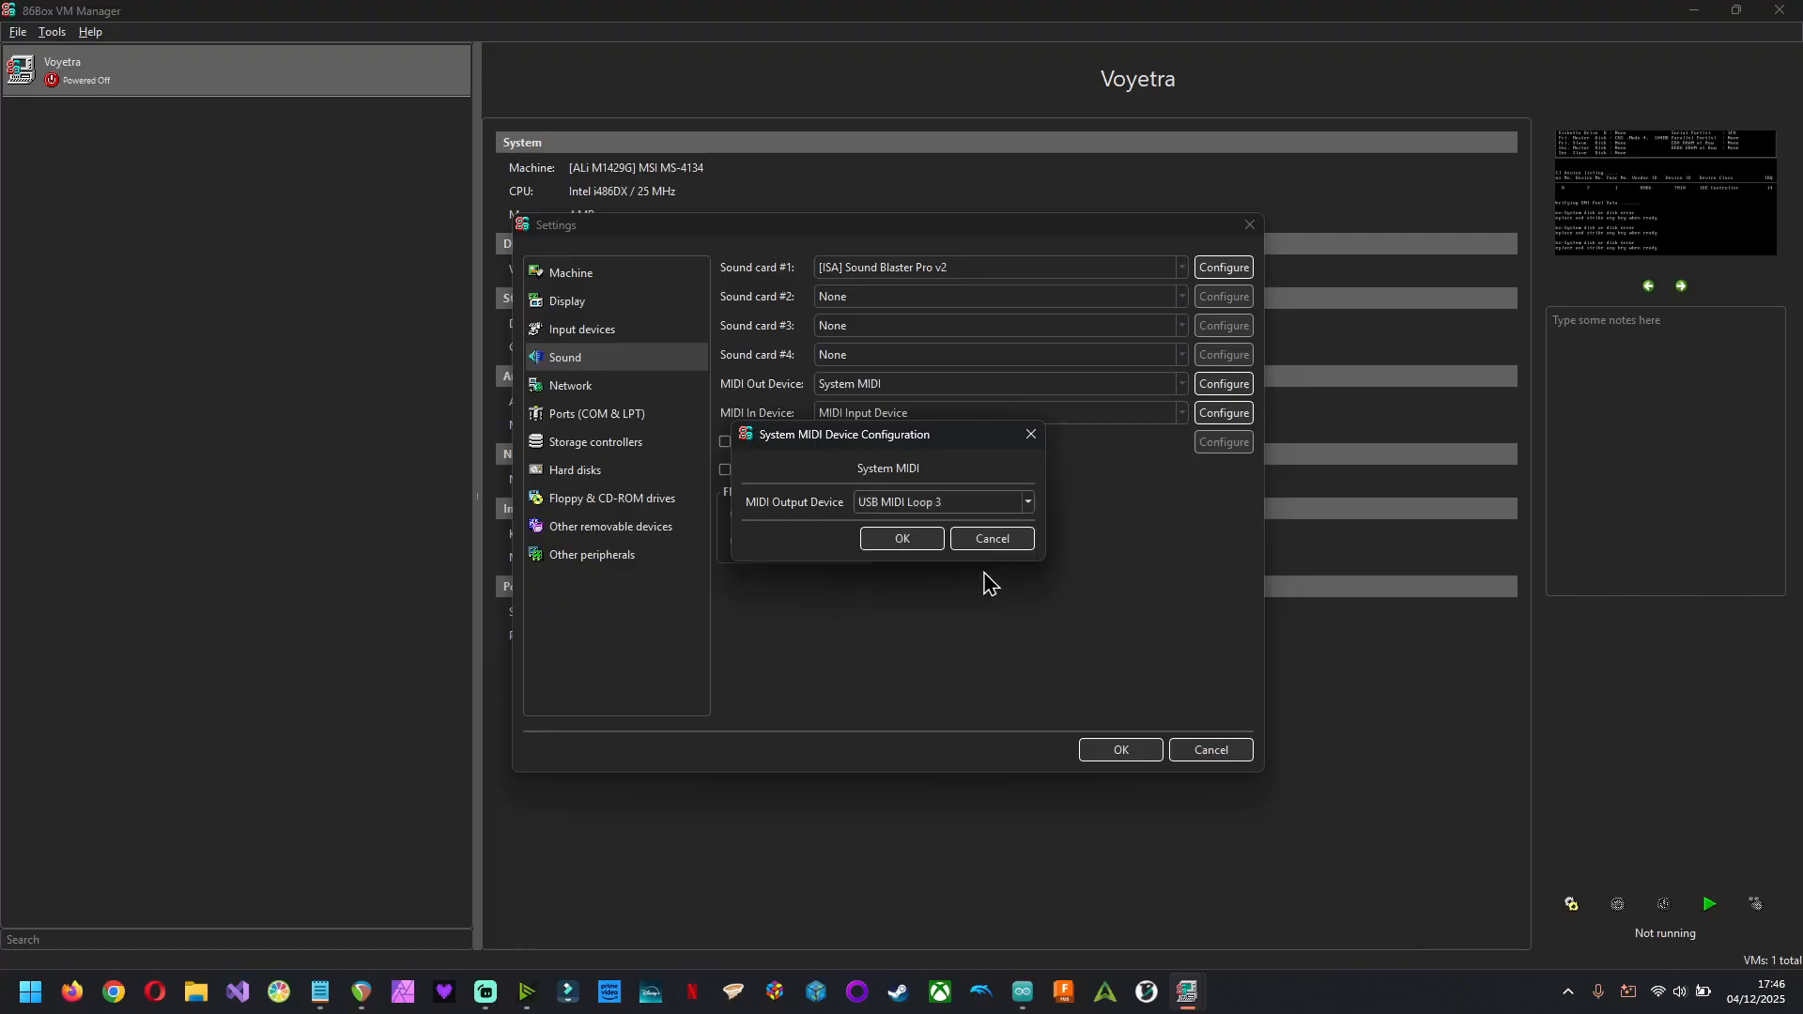
pyautogui.click(902, 543)
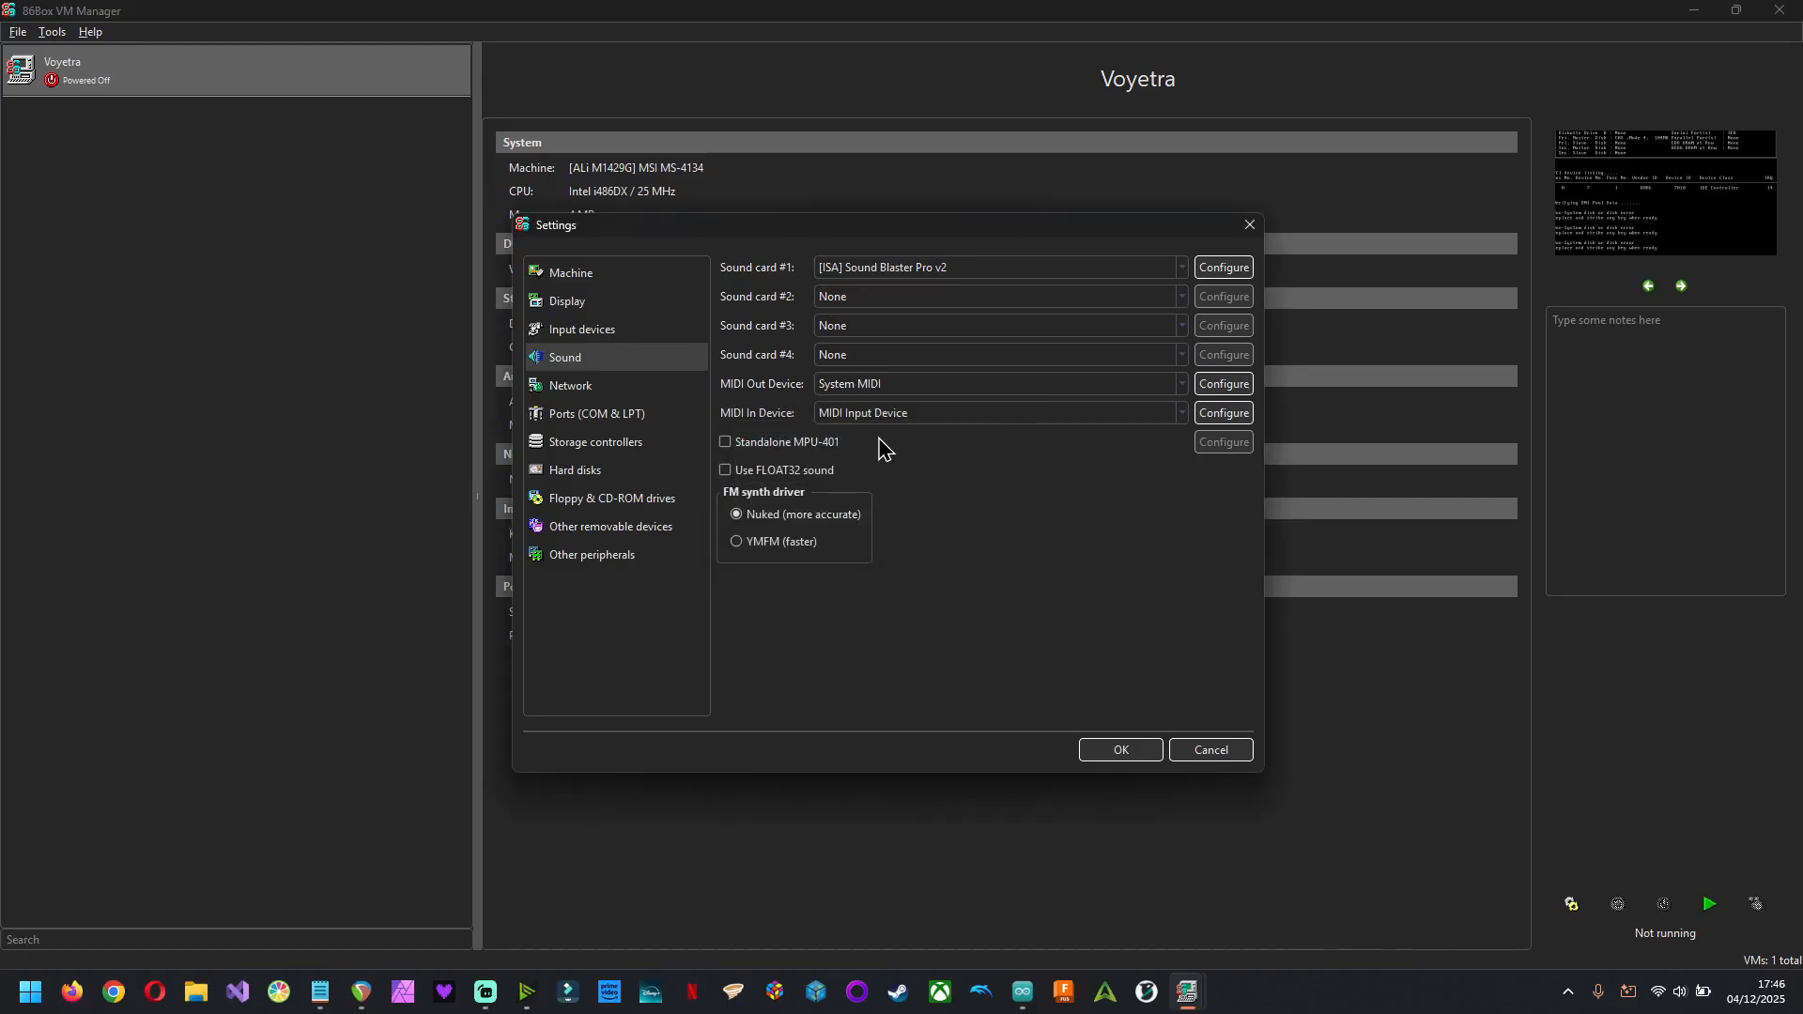
# Configure the MIDI input to use the Oxygen 25 MKV 3 device
pyautogui.click(1225, 413)
pyautogui.click(979, 466)
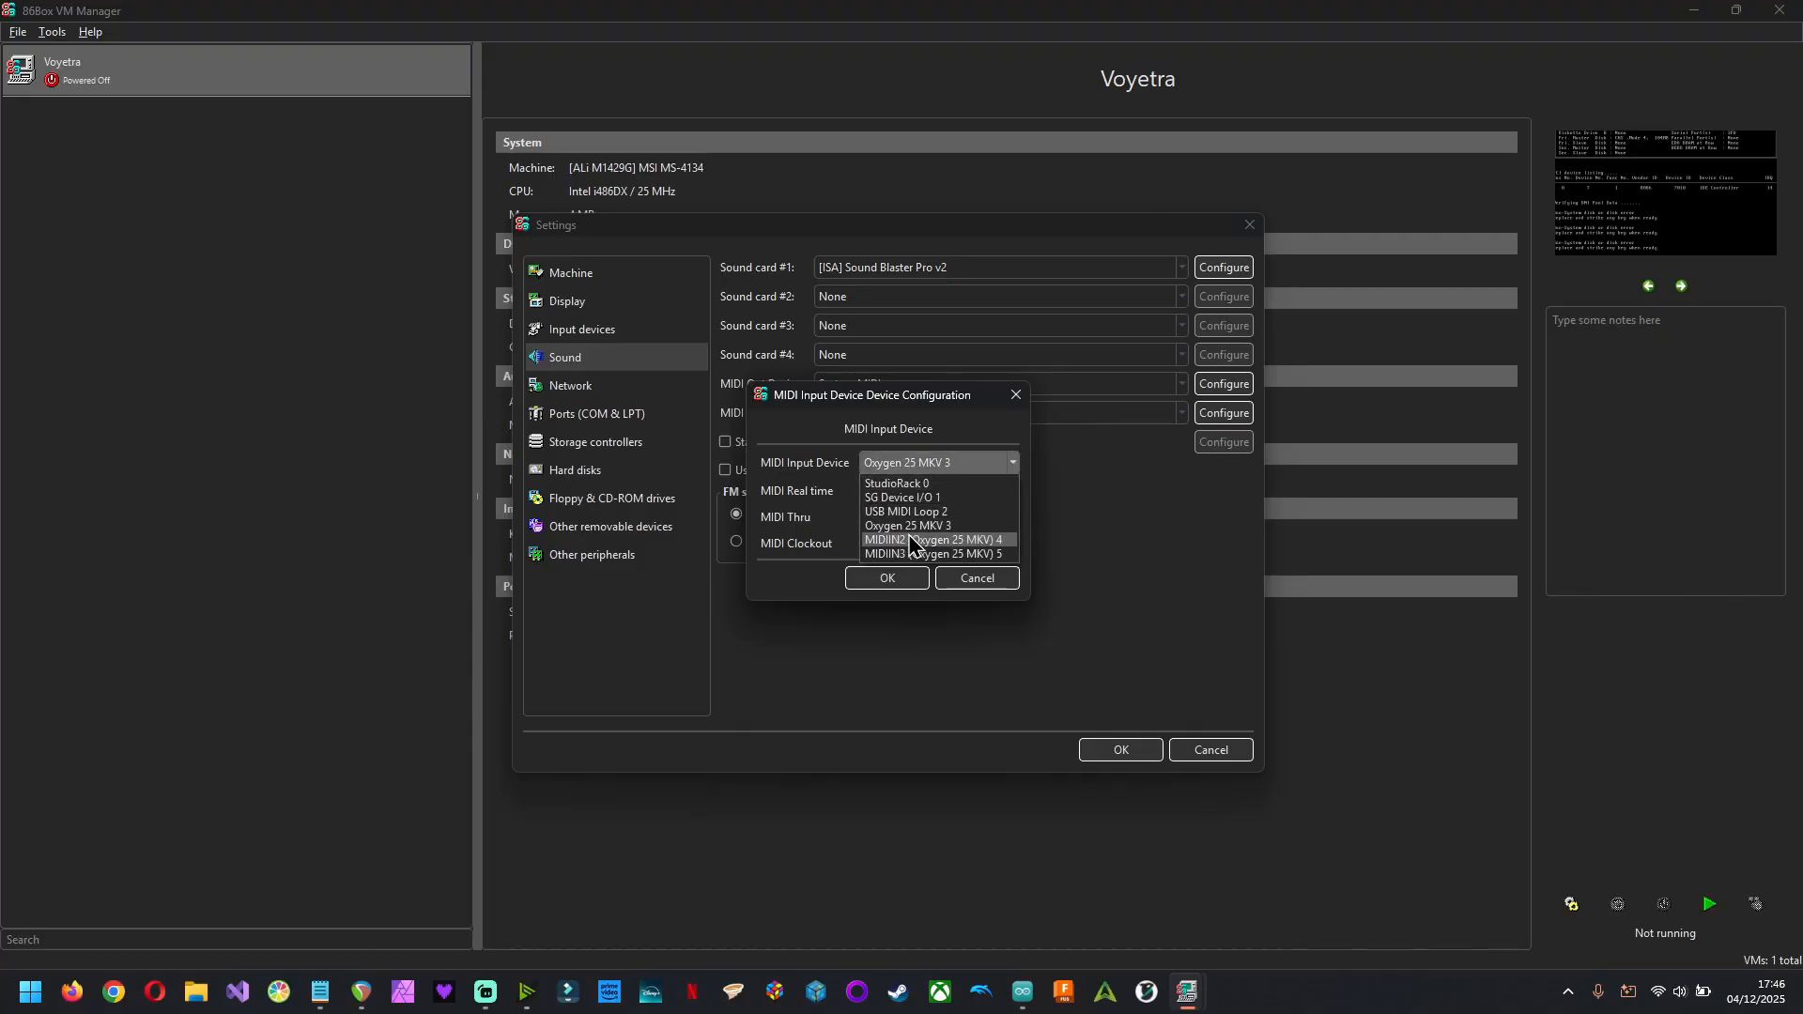
pyautogui.click(955, 529)
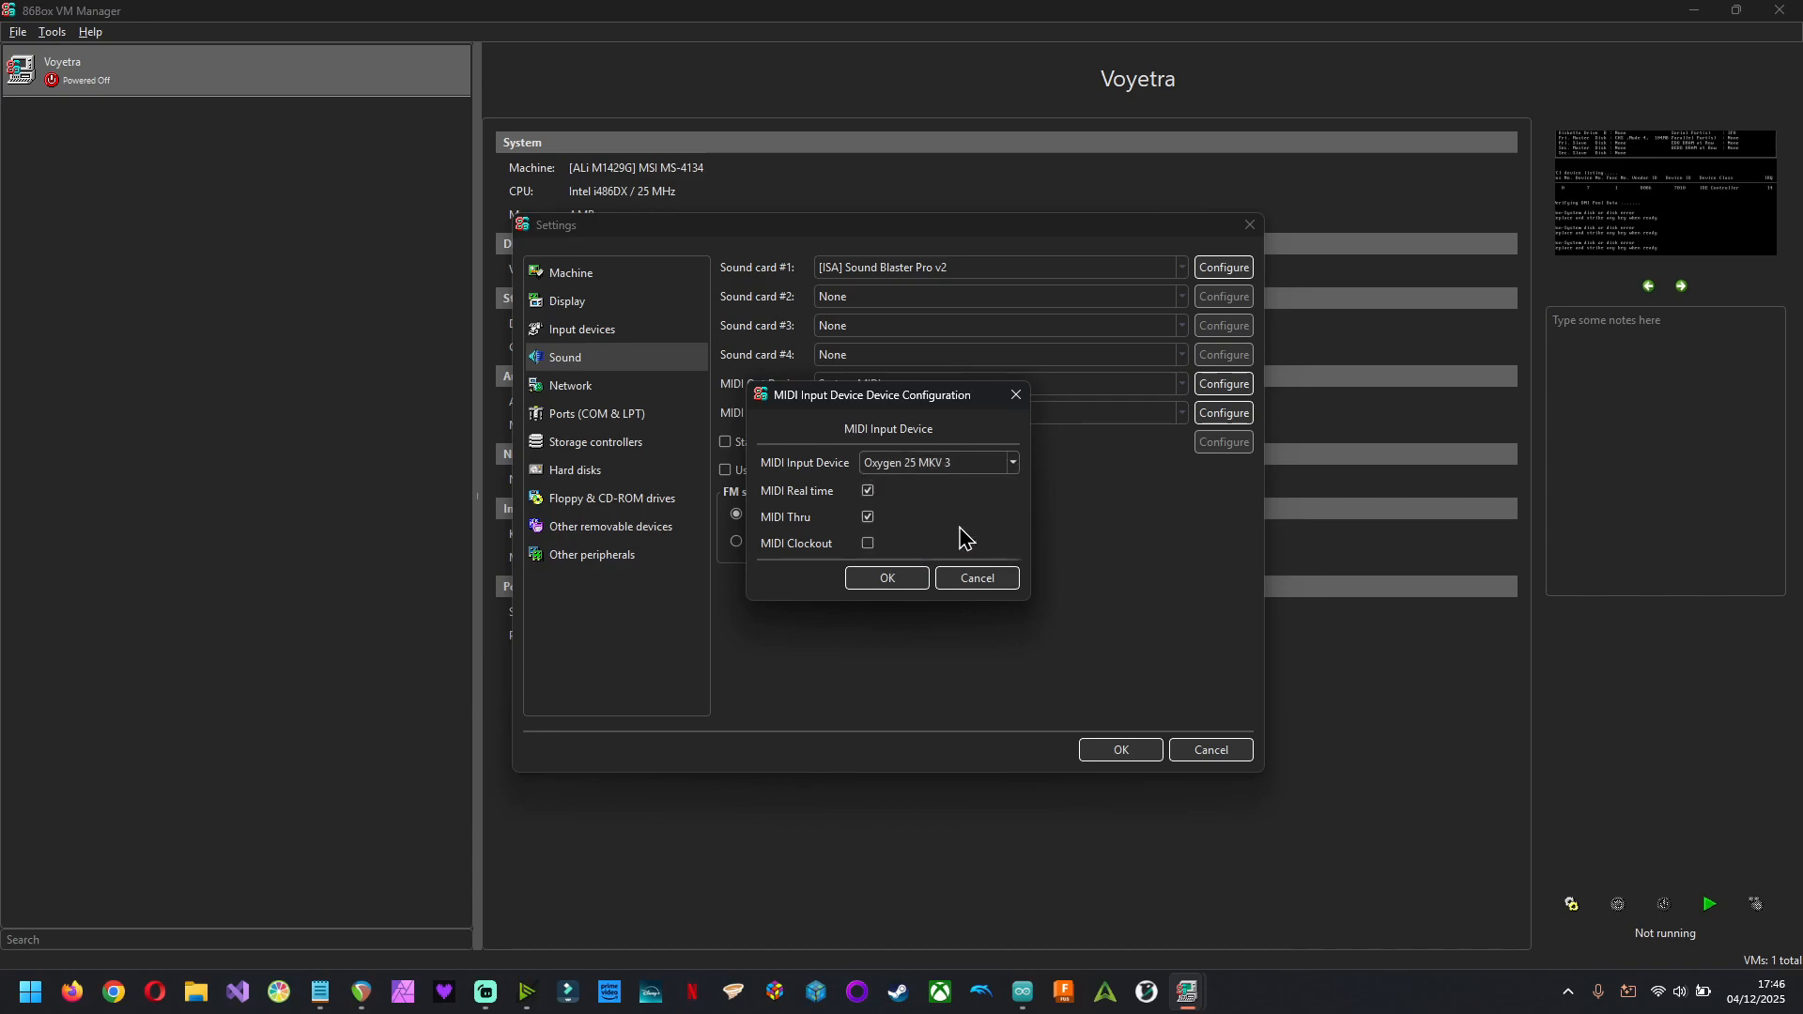
pyautogui.click(888, 577)
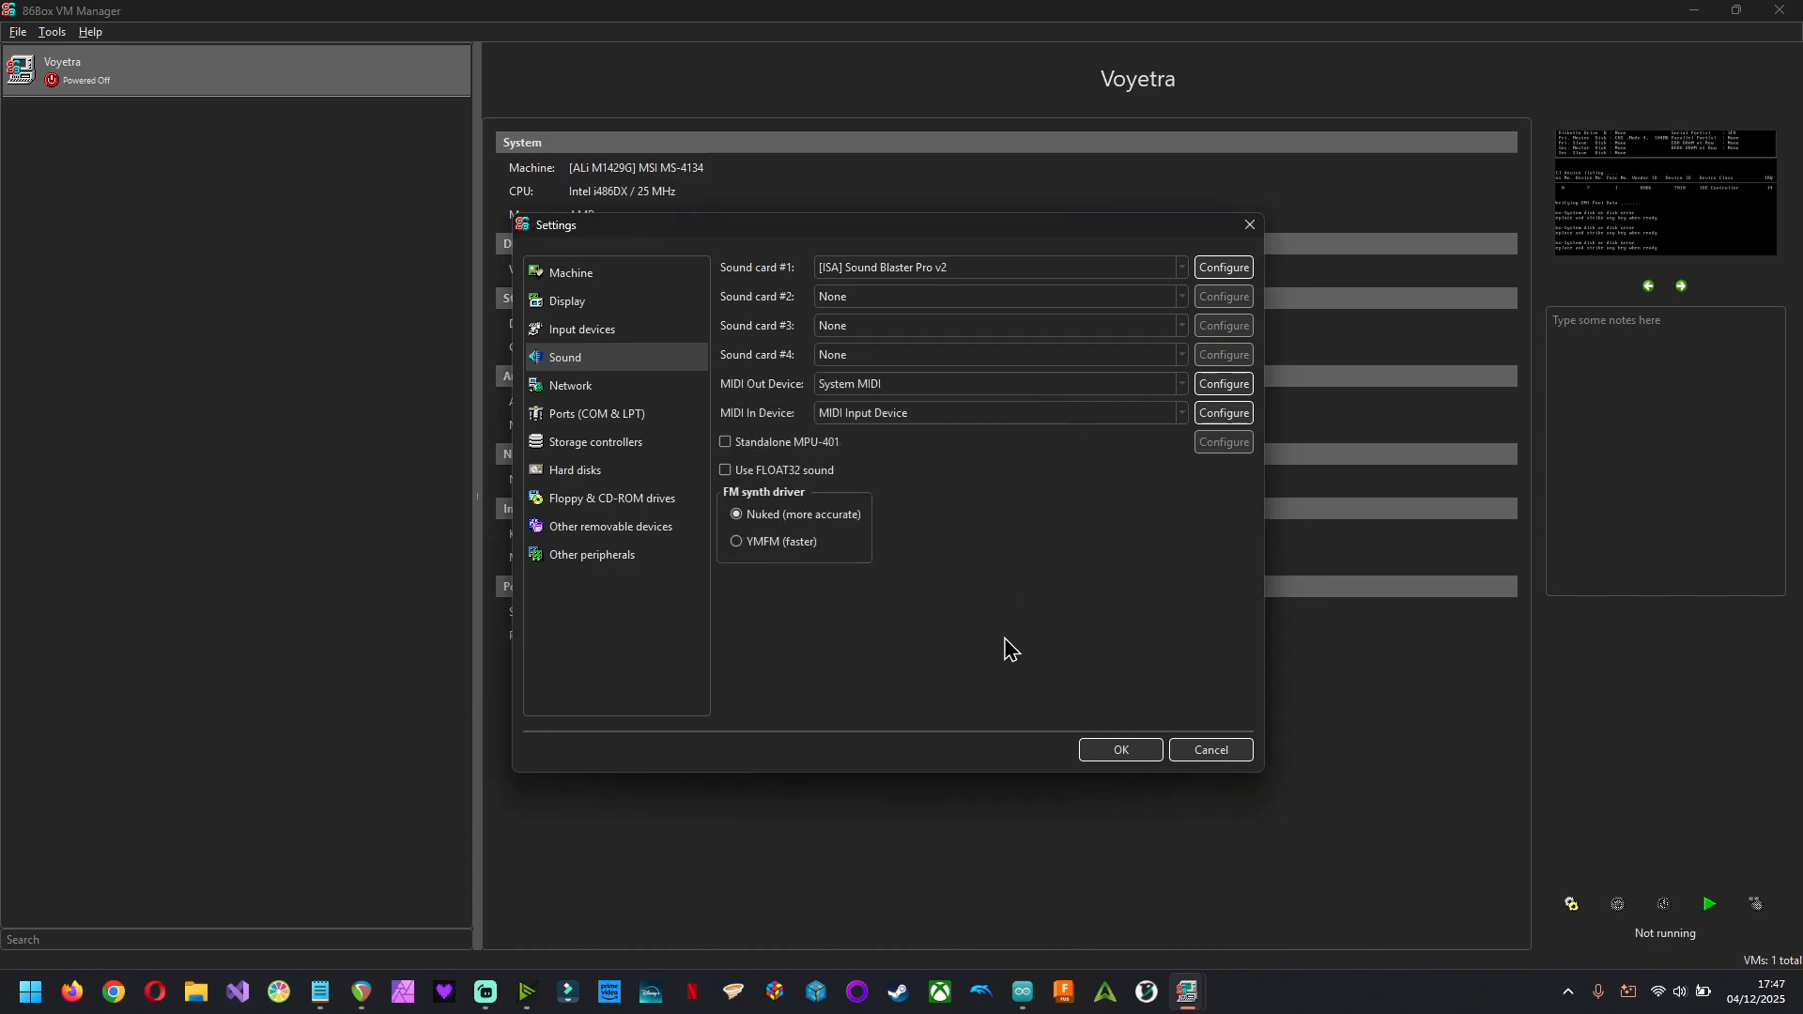
# Check the hard disk attached to the new system and save its settings
pyautogui.click(615, 475)
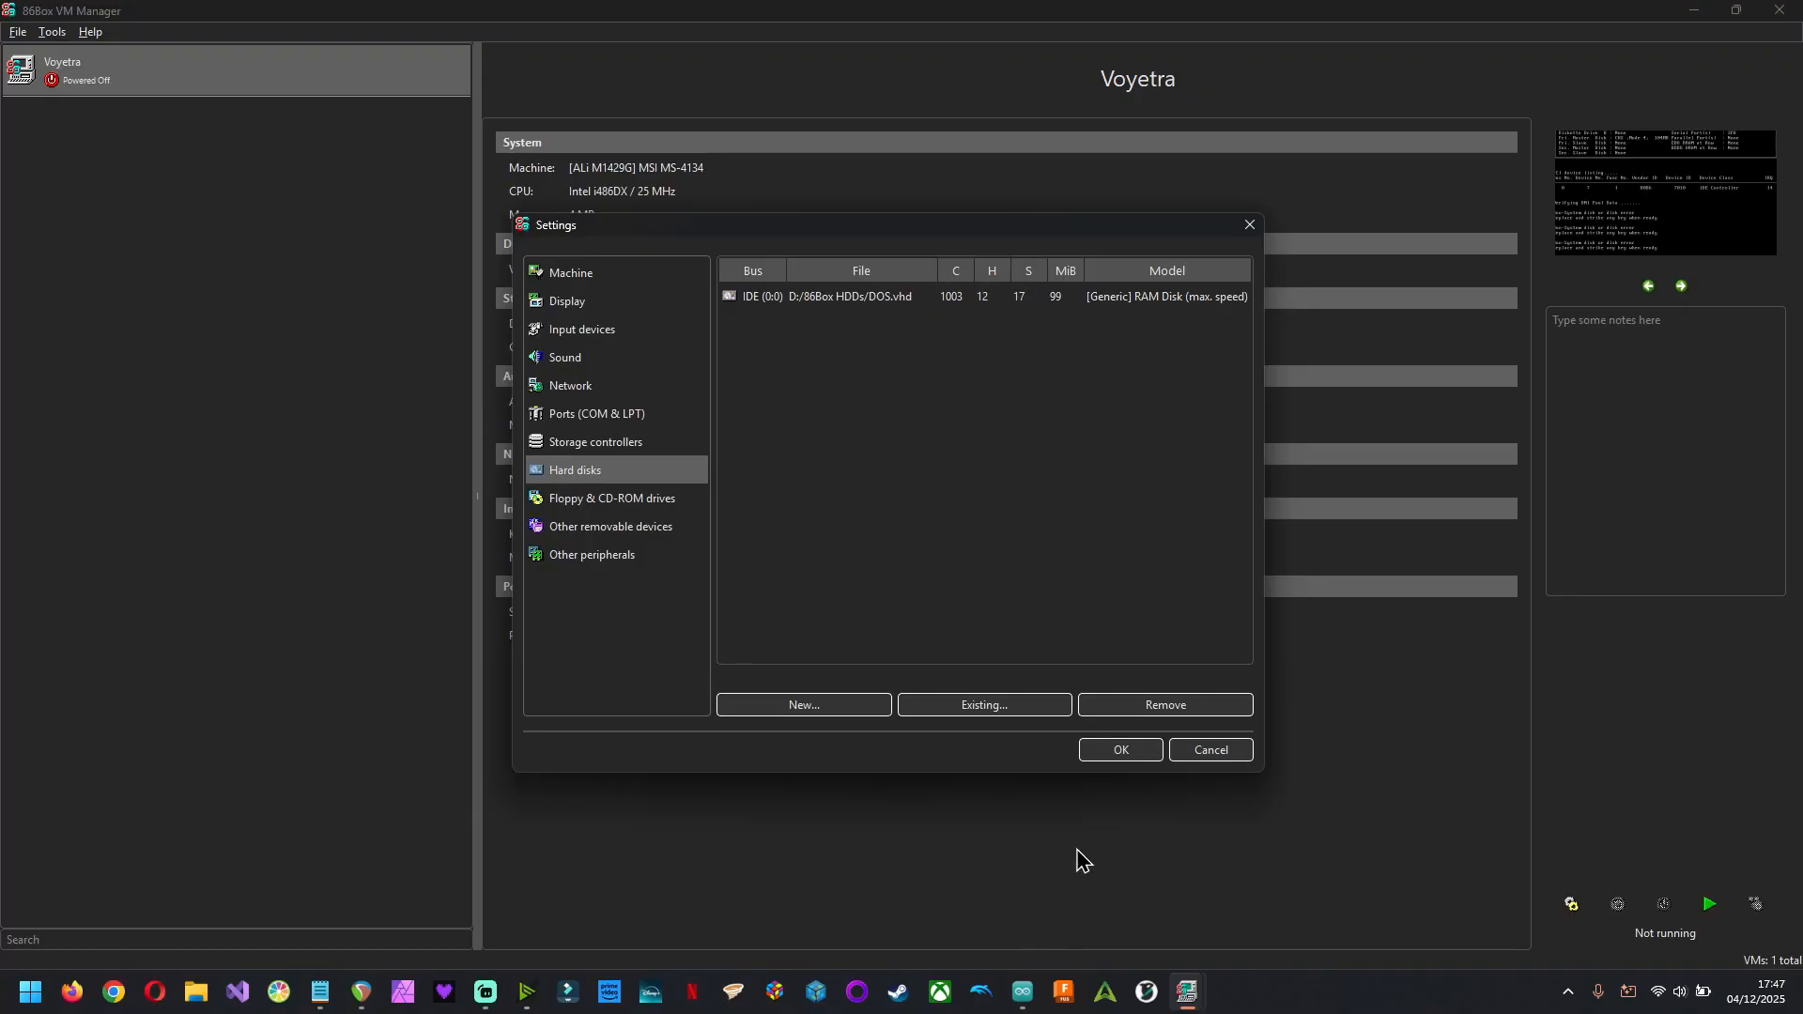
pyautogui.click(1127, 751)
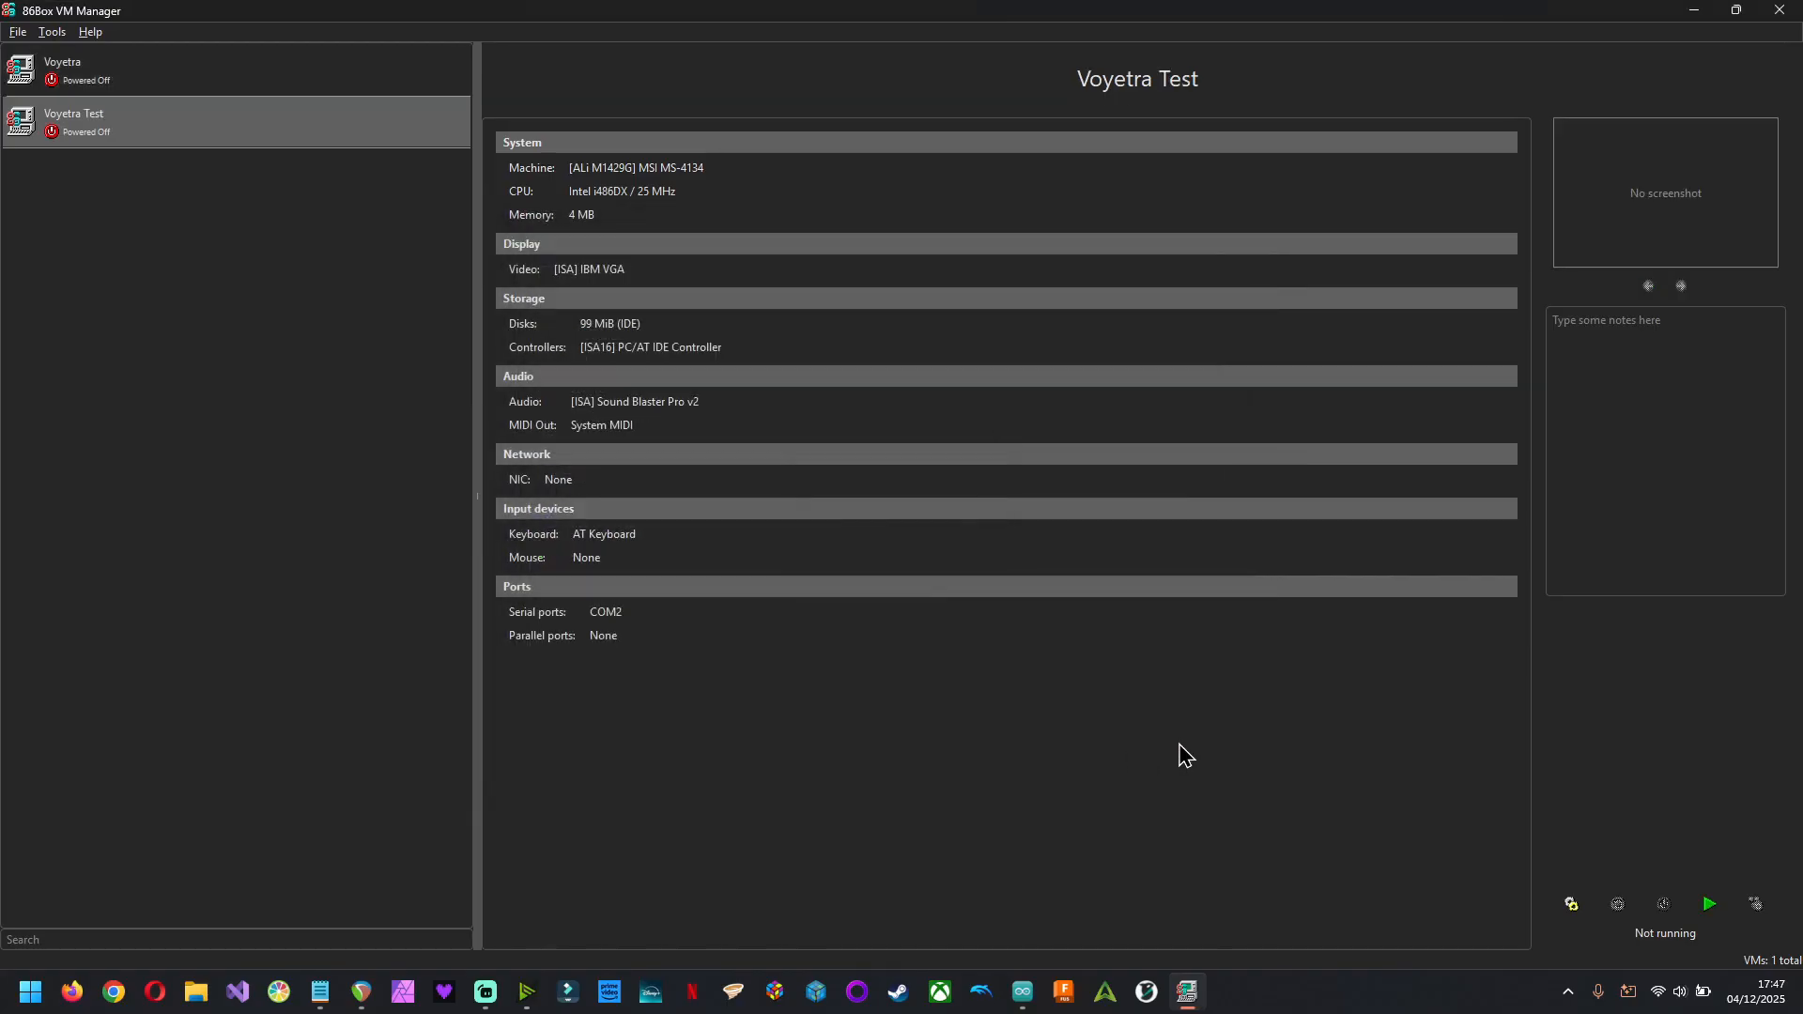
# Start the Voyetra Test machine in a maximized window and enter the BIOS Standard CMOS Setup
pyautogui.doubleClick(294, 141)
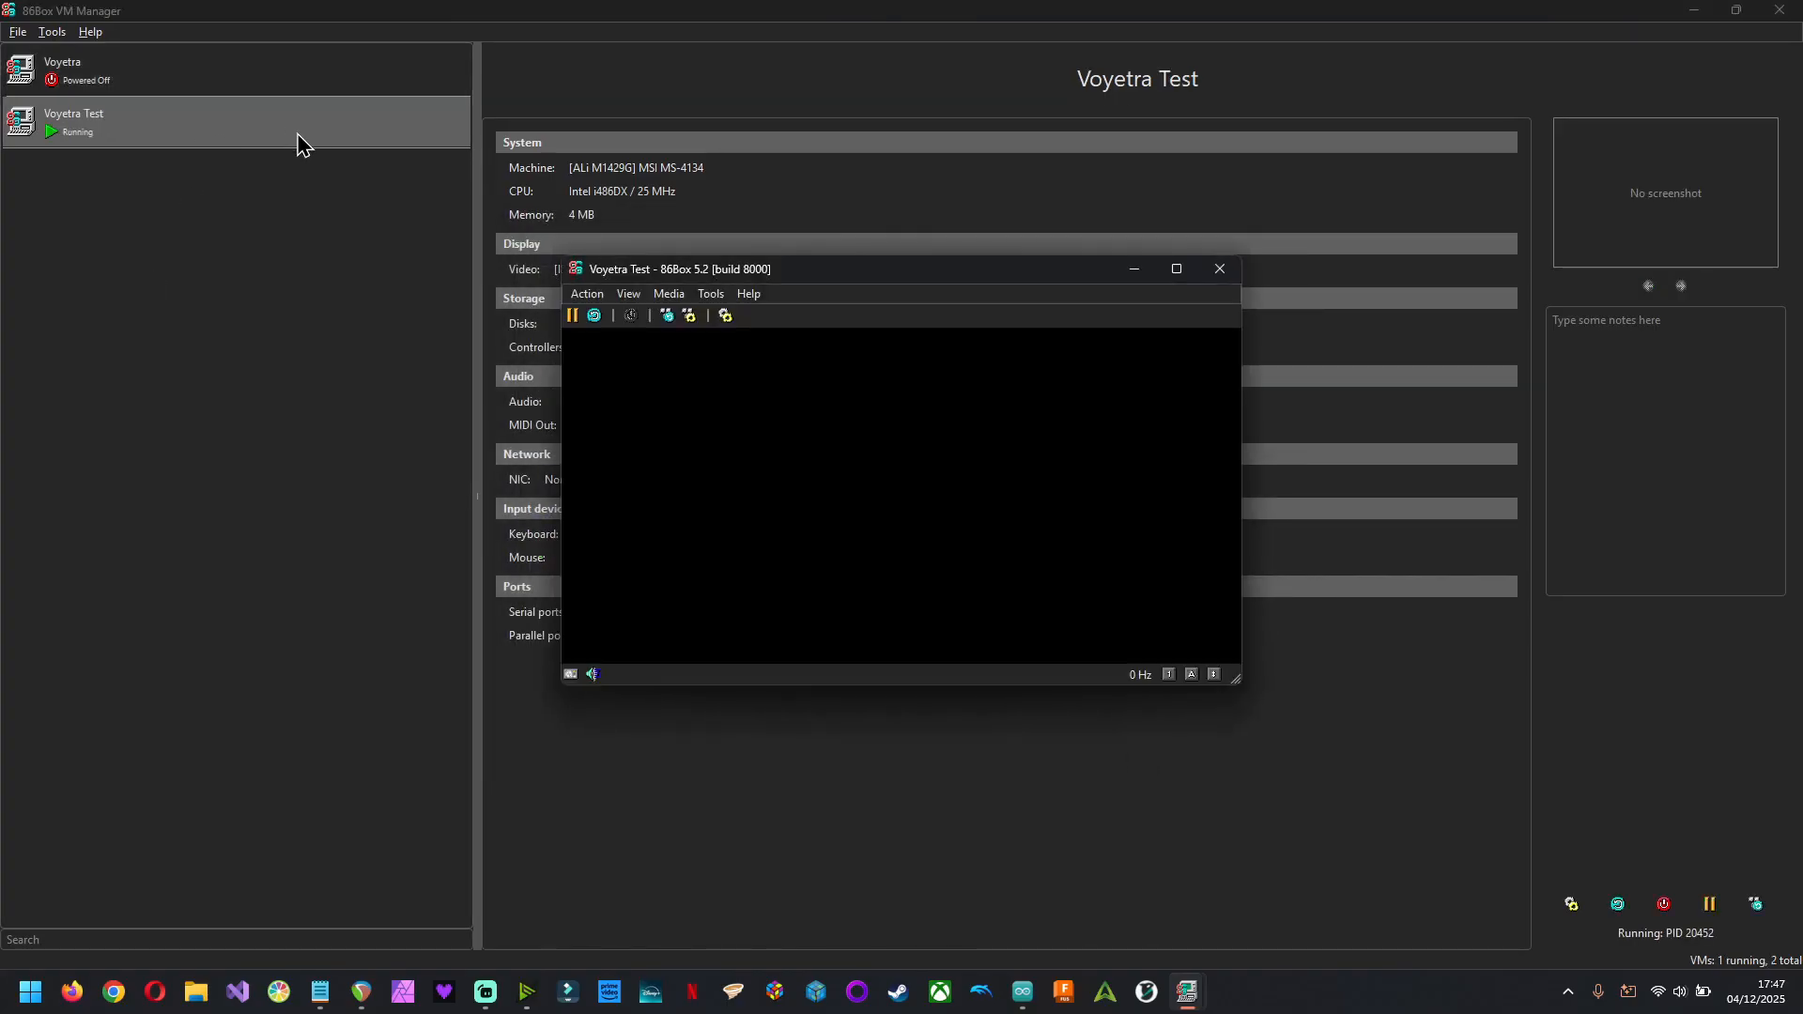
pyautogui.moveTo(898, 278); pyautogui.dragTo(995, 6)
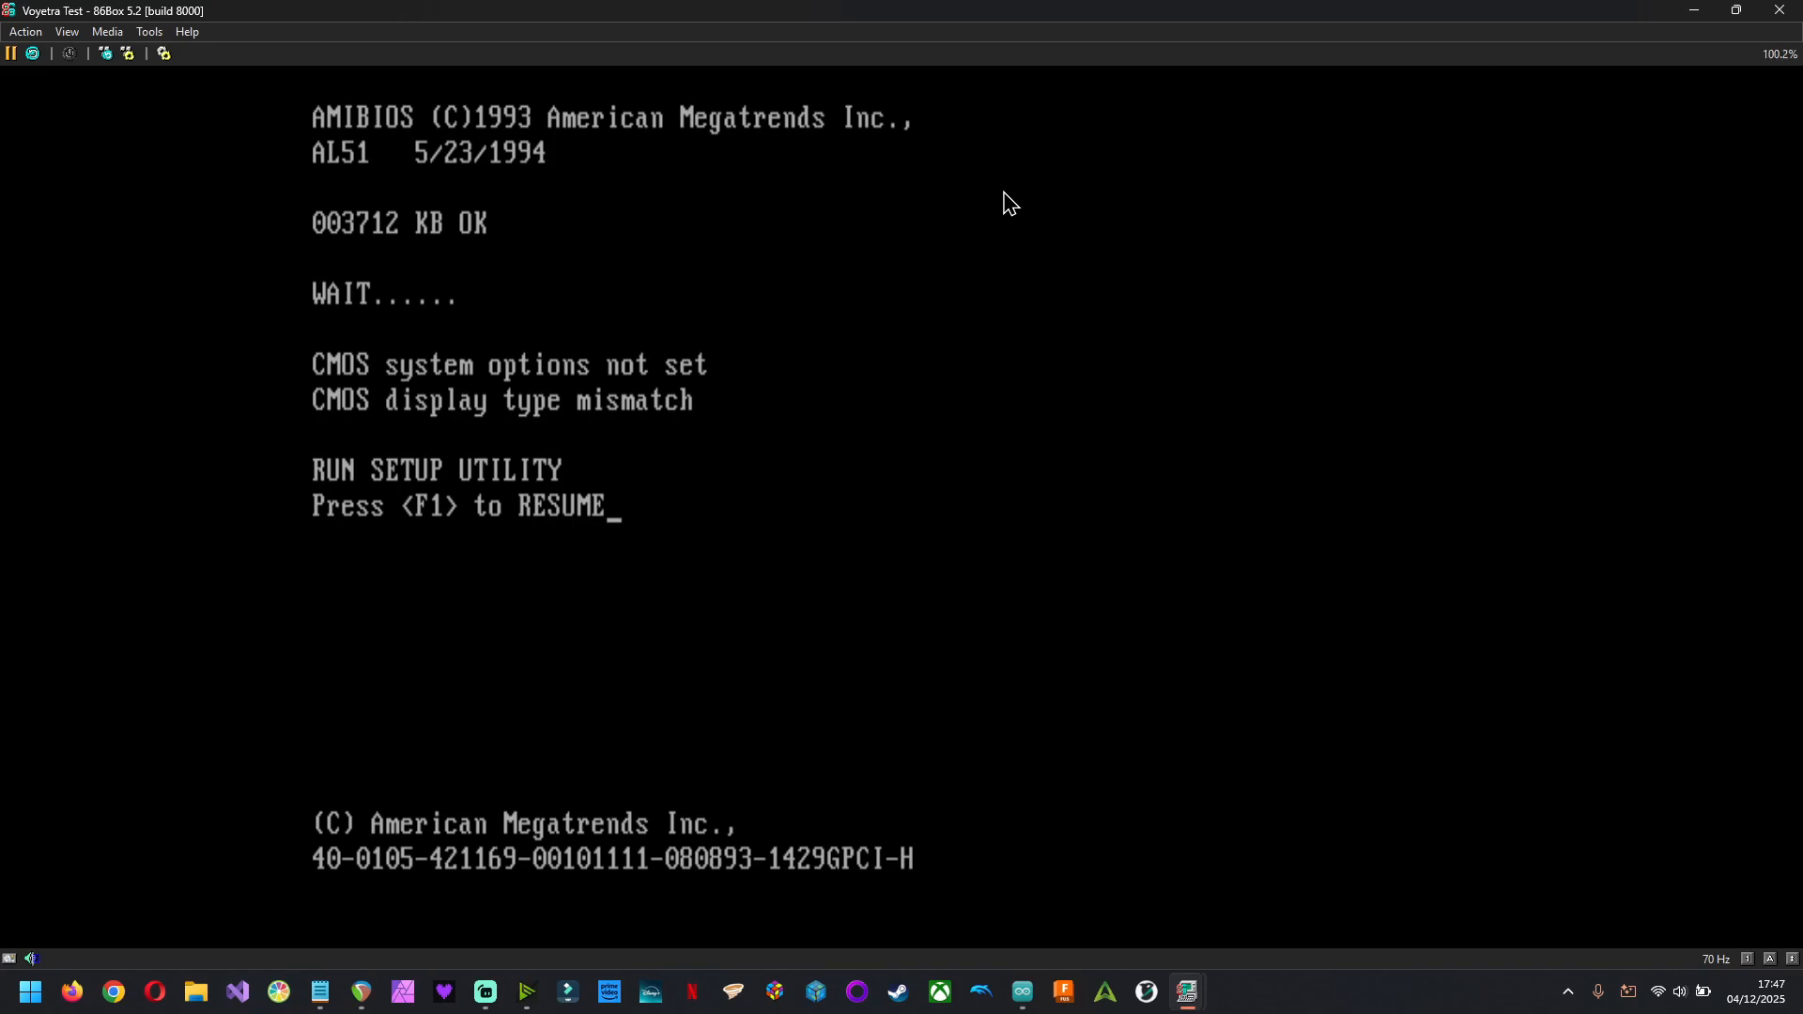
pyautogui.press('F1')
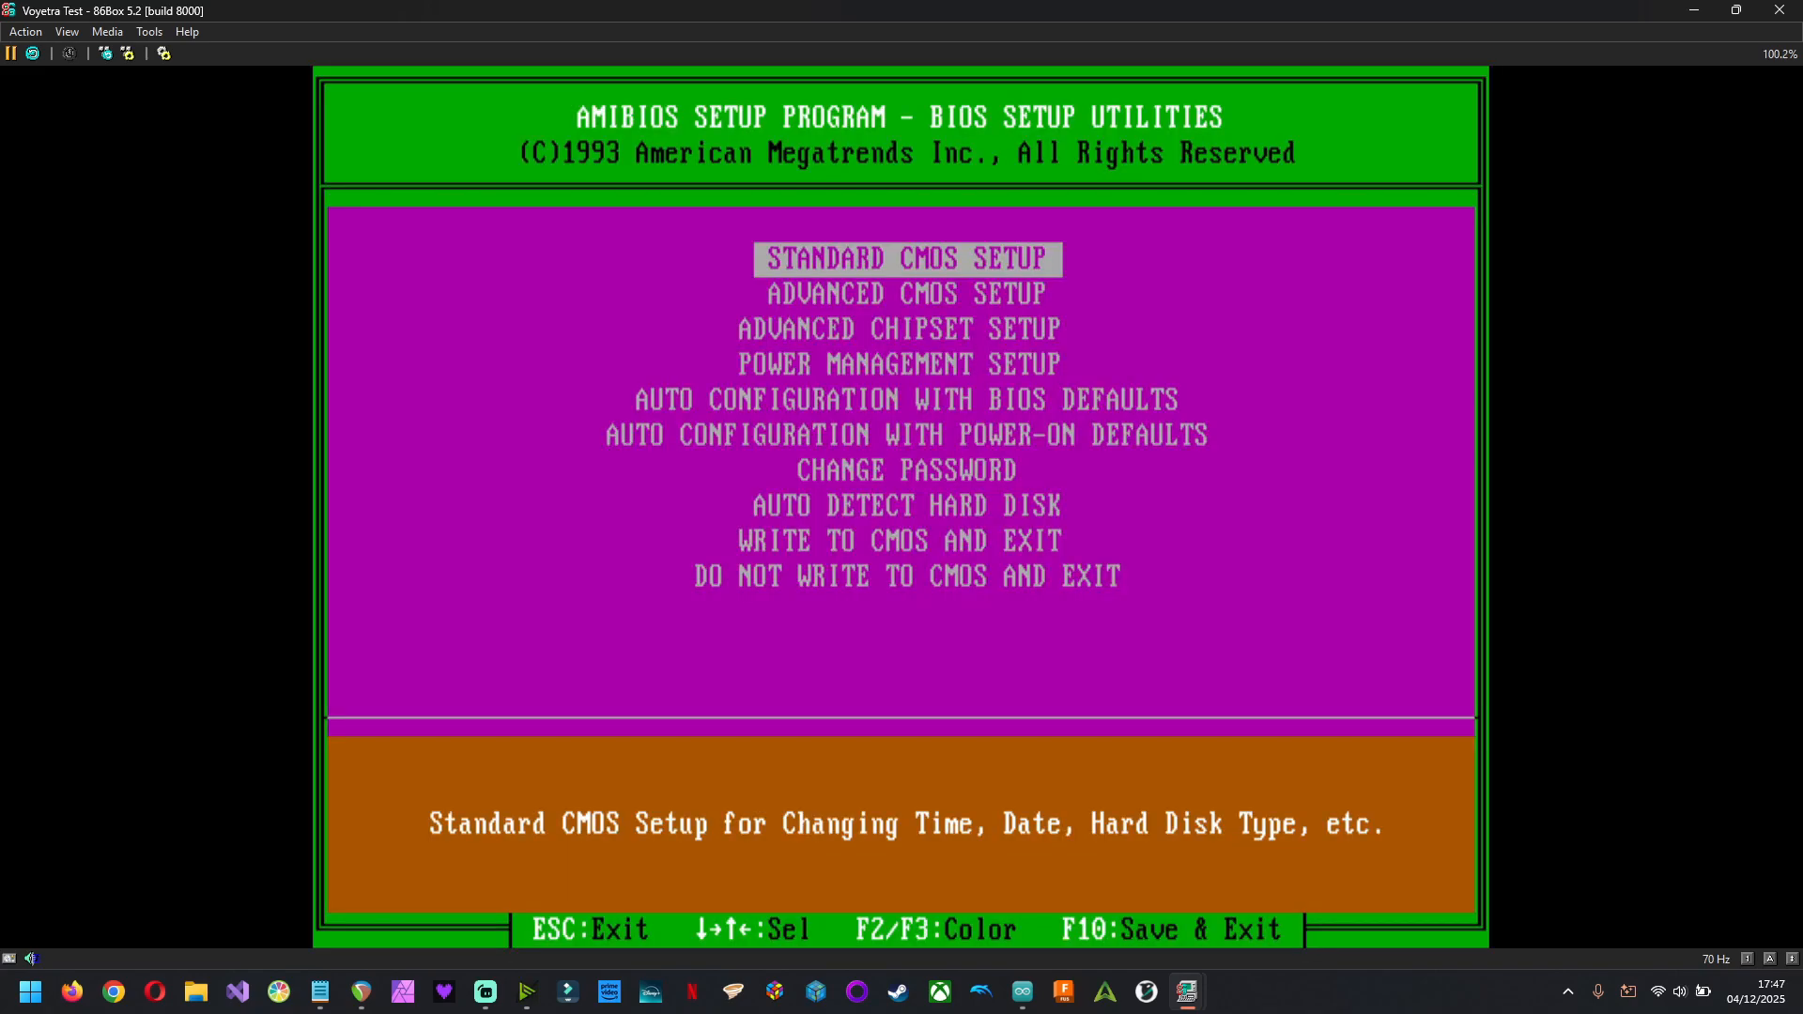
pyautogui.press('Return')
pyautogui.press('Return')
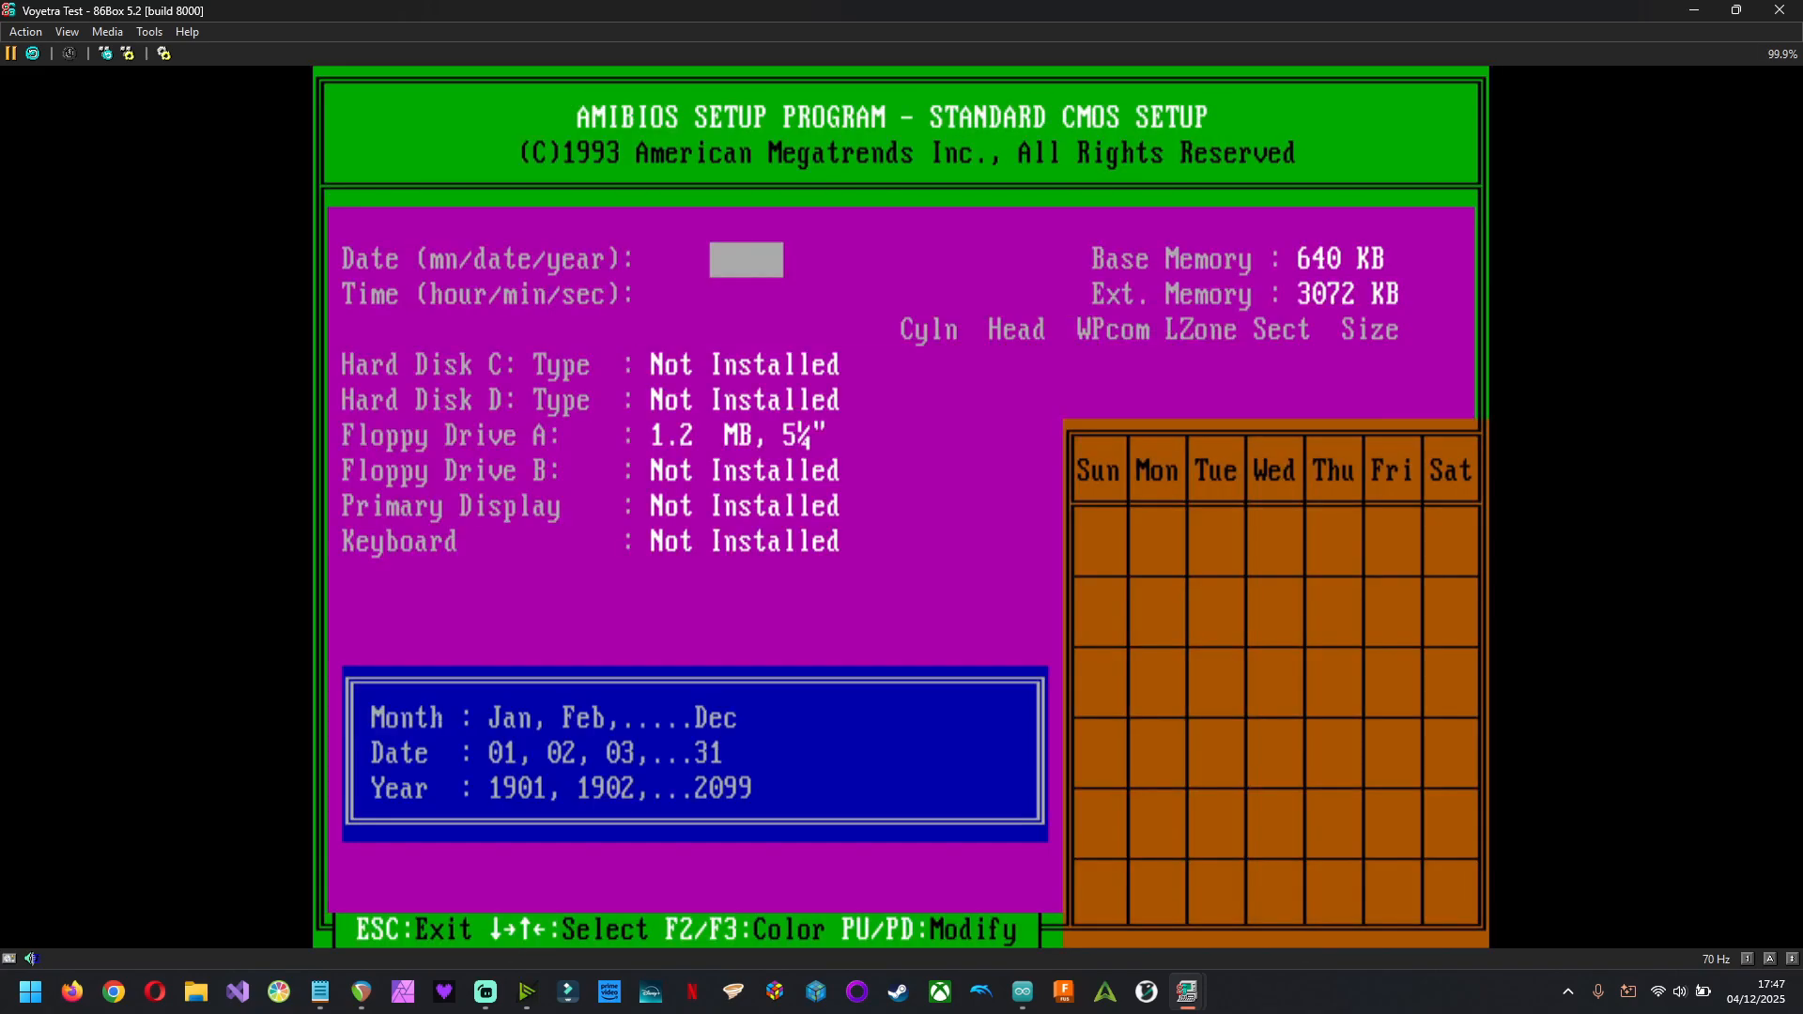
# Set Floppy Drive A to Not Installed in the Standard CMOS Setup
pyautogui.press('Right')
pyautogui.press('Right')
pyautogui.press('Right')
pyautogui.press('Right')
pyautogui.press('Right')
pyautogui.press('Right')
pyautogui.press('Right')
pyautogui.press('Right')
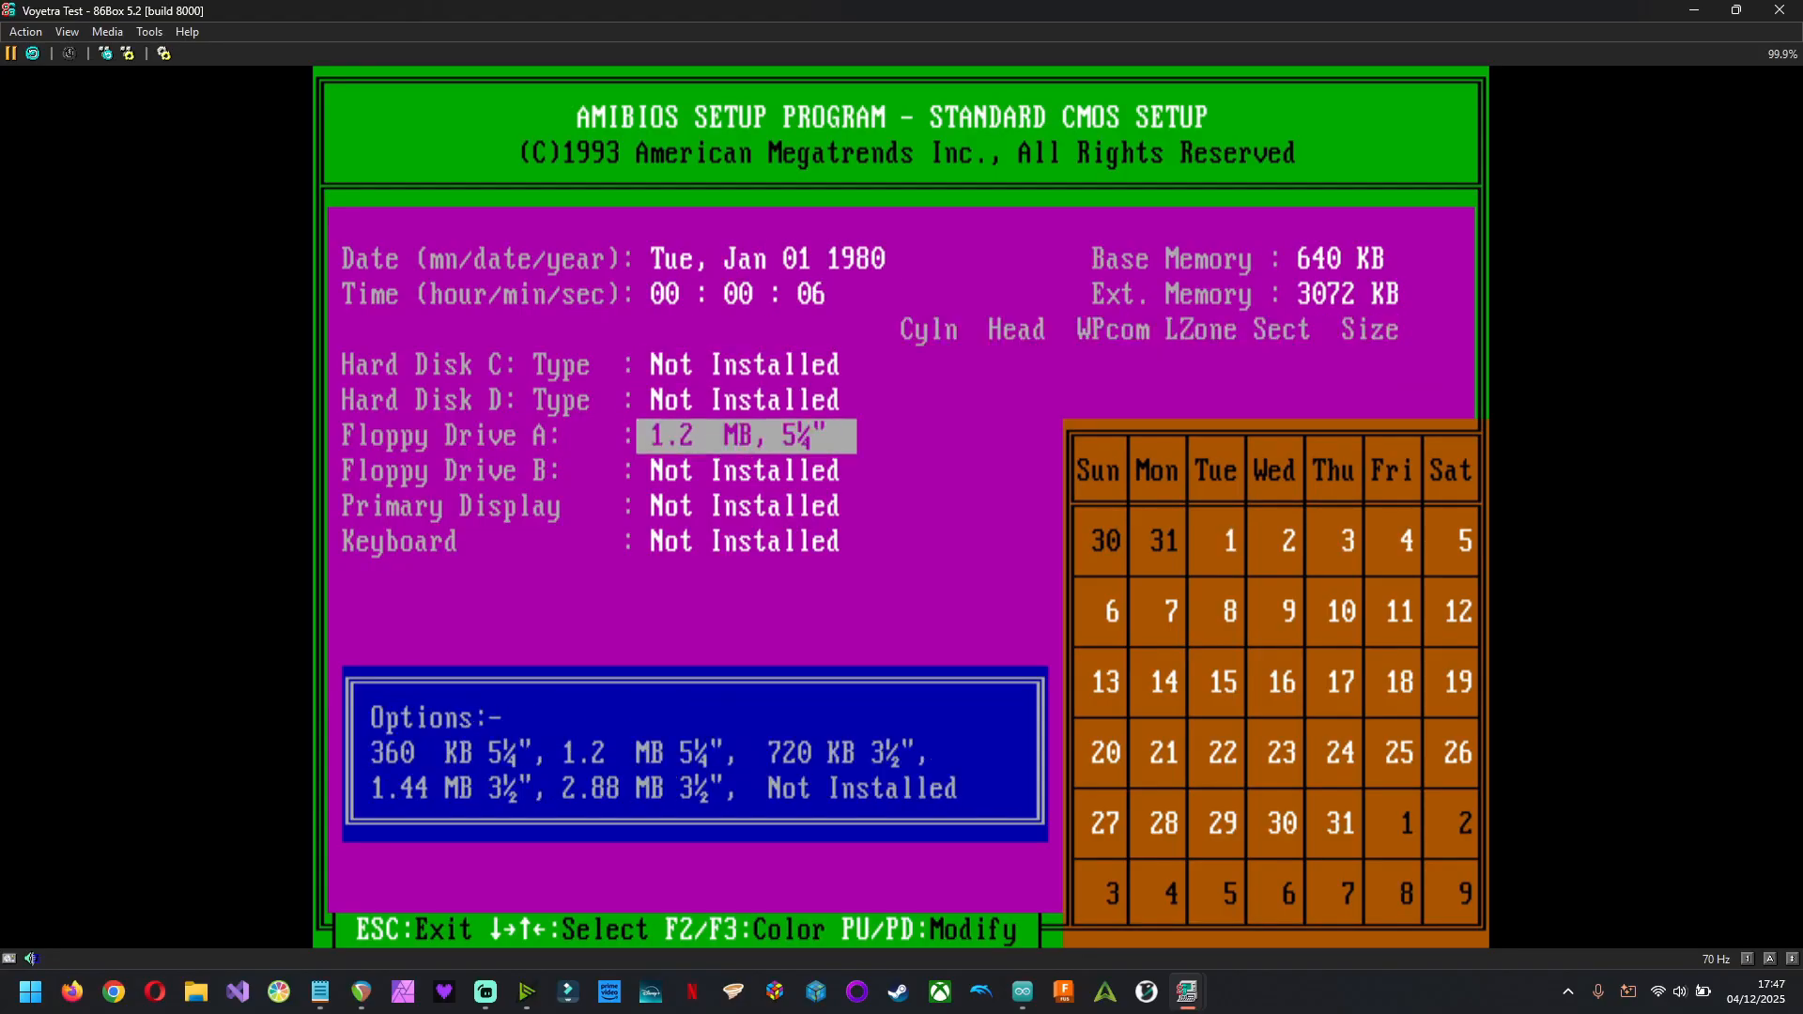
pyautogui.press('pageup')
pyautogui.press('pageup')
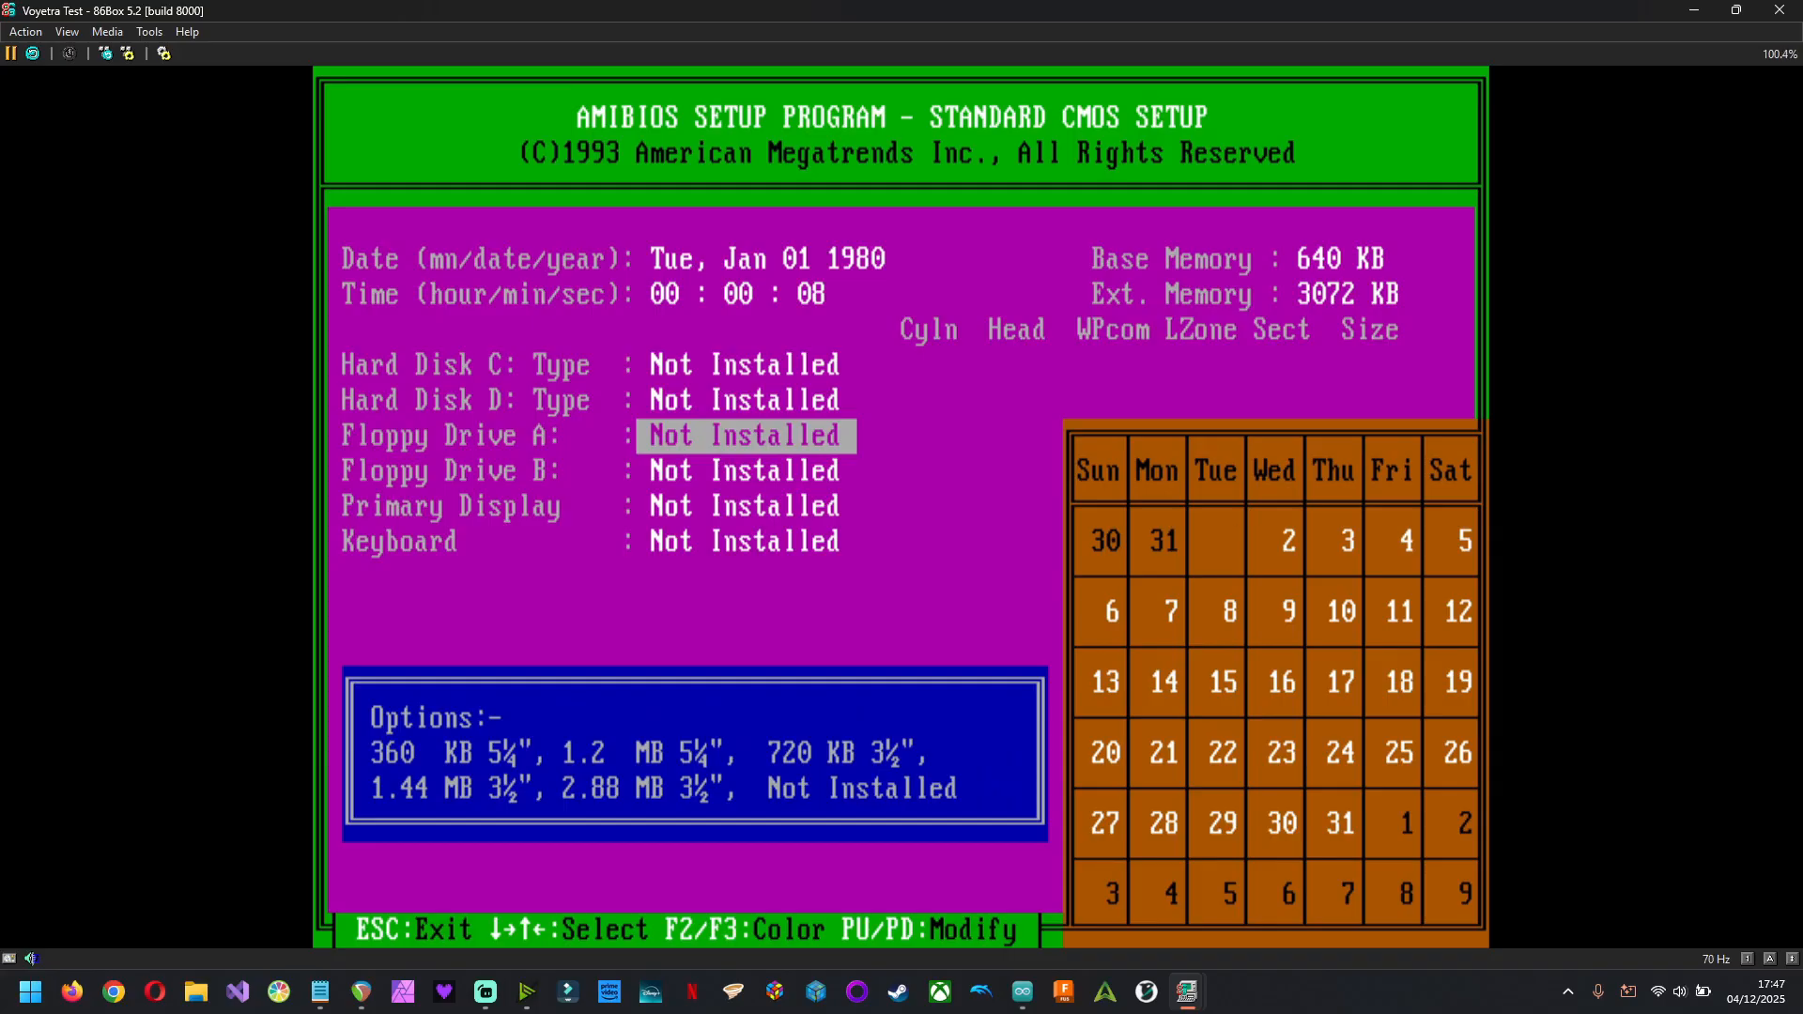
# Set Hard Disk C to type 47 (USER TYPE) with 1002 cylinders
pyautogui.press('Up')
pyautogui.press('Up')
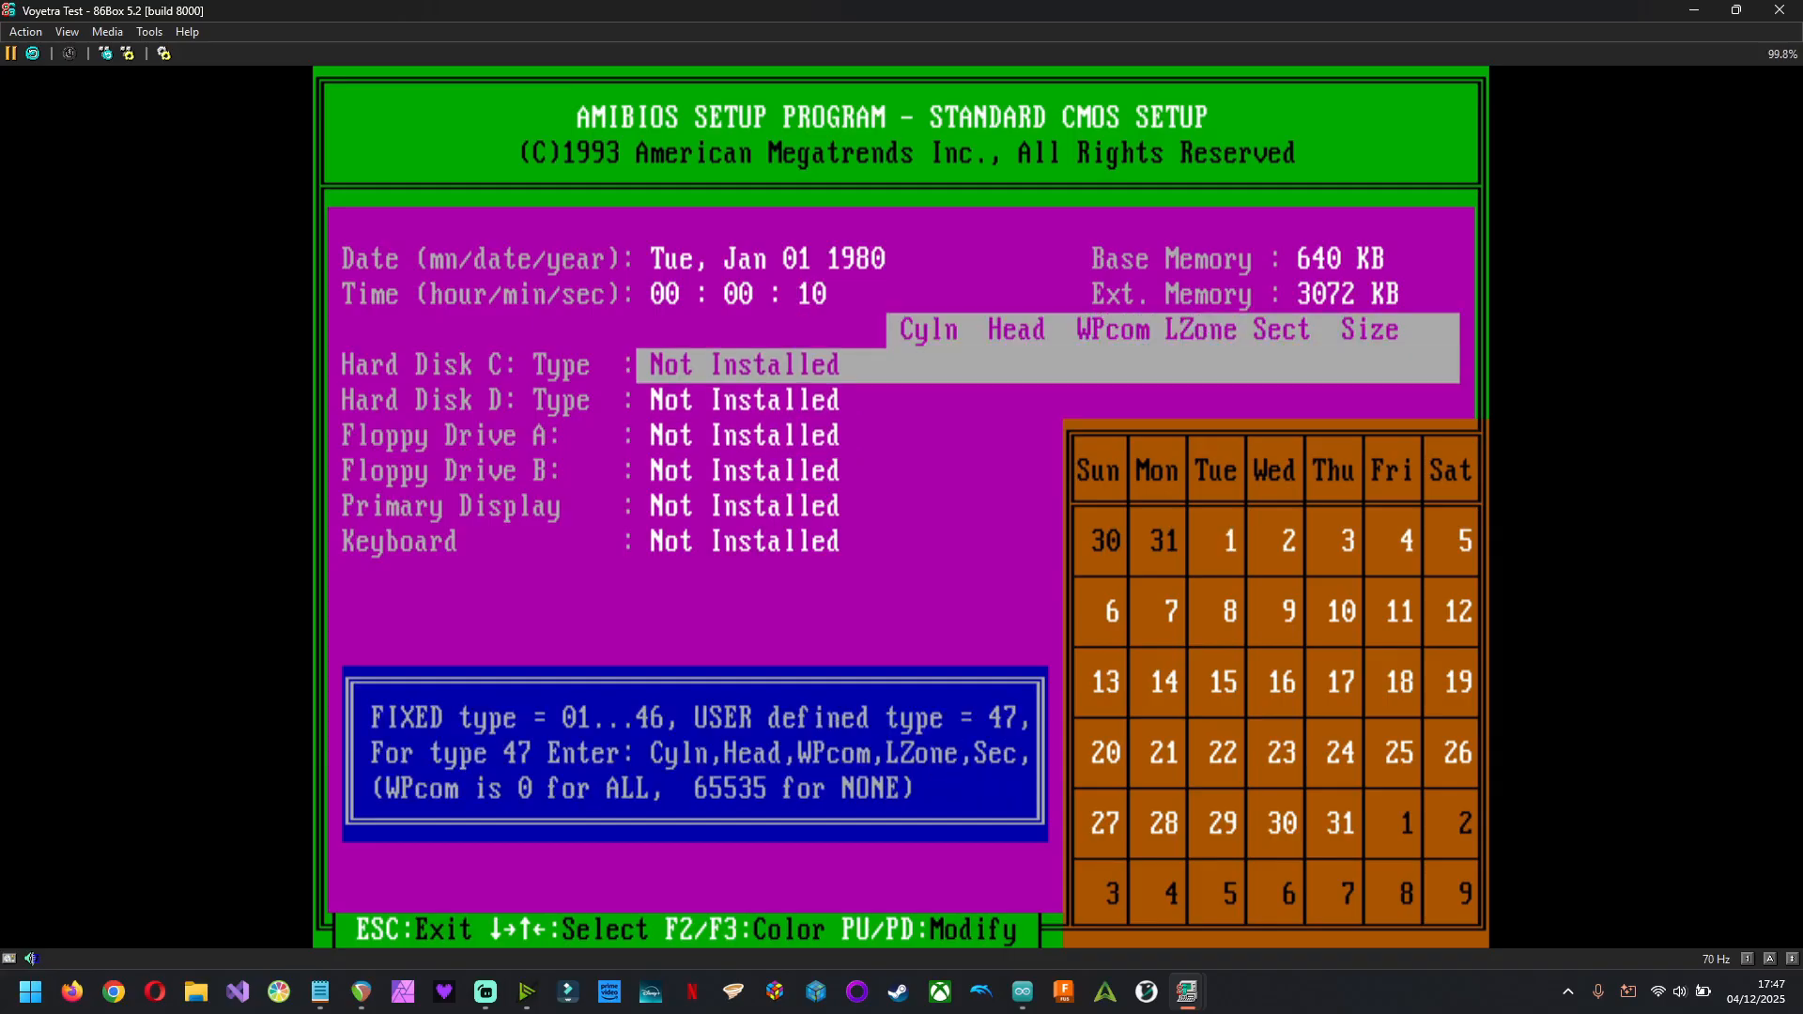
pyautogui.press('pagedown')
pyautogui.press('pageup')
pyautogui.press('pageup')
pyautogui.write('1002')
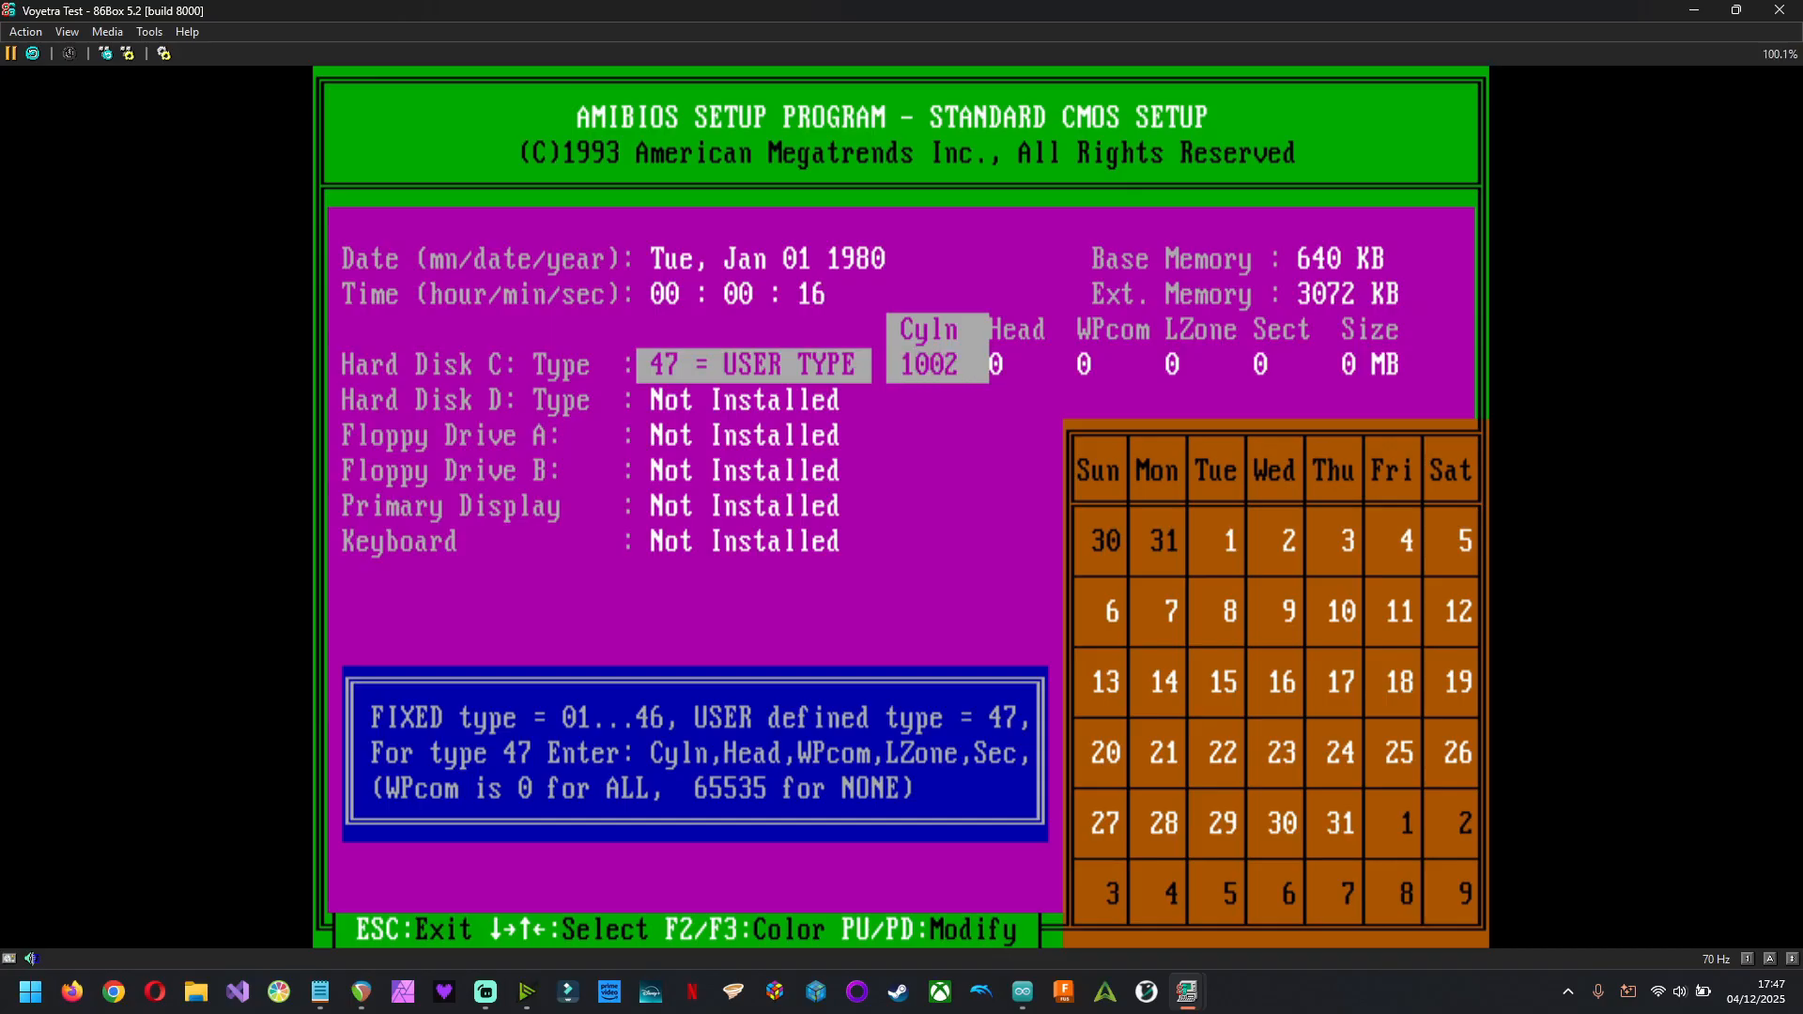
pyautogui.press('Right')
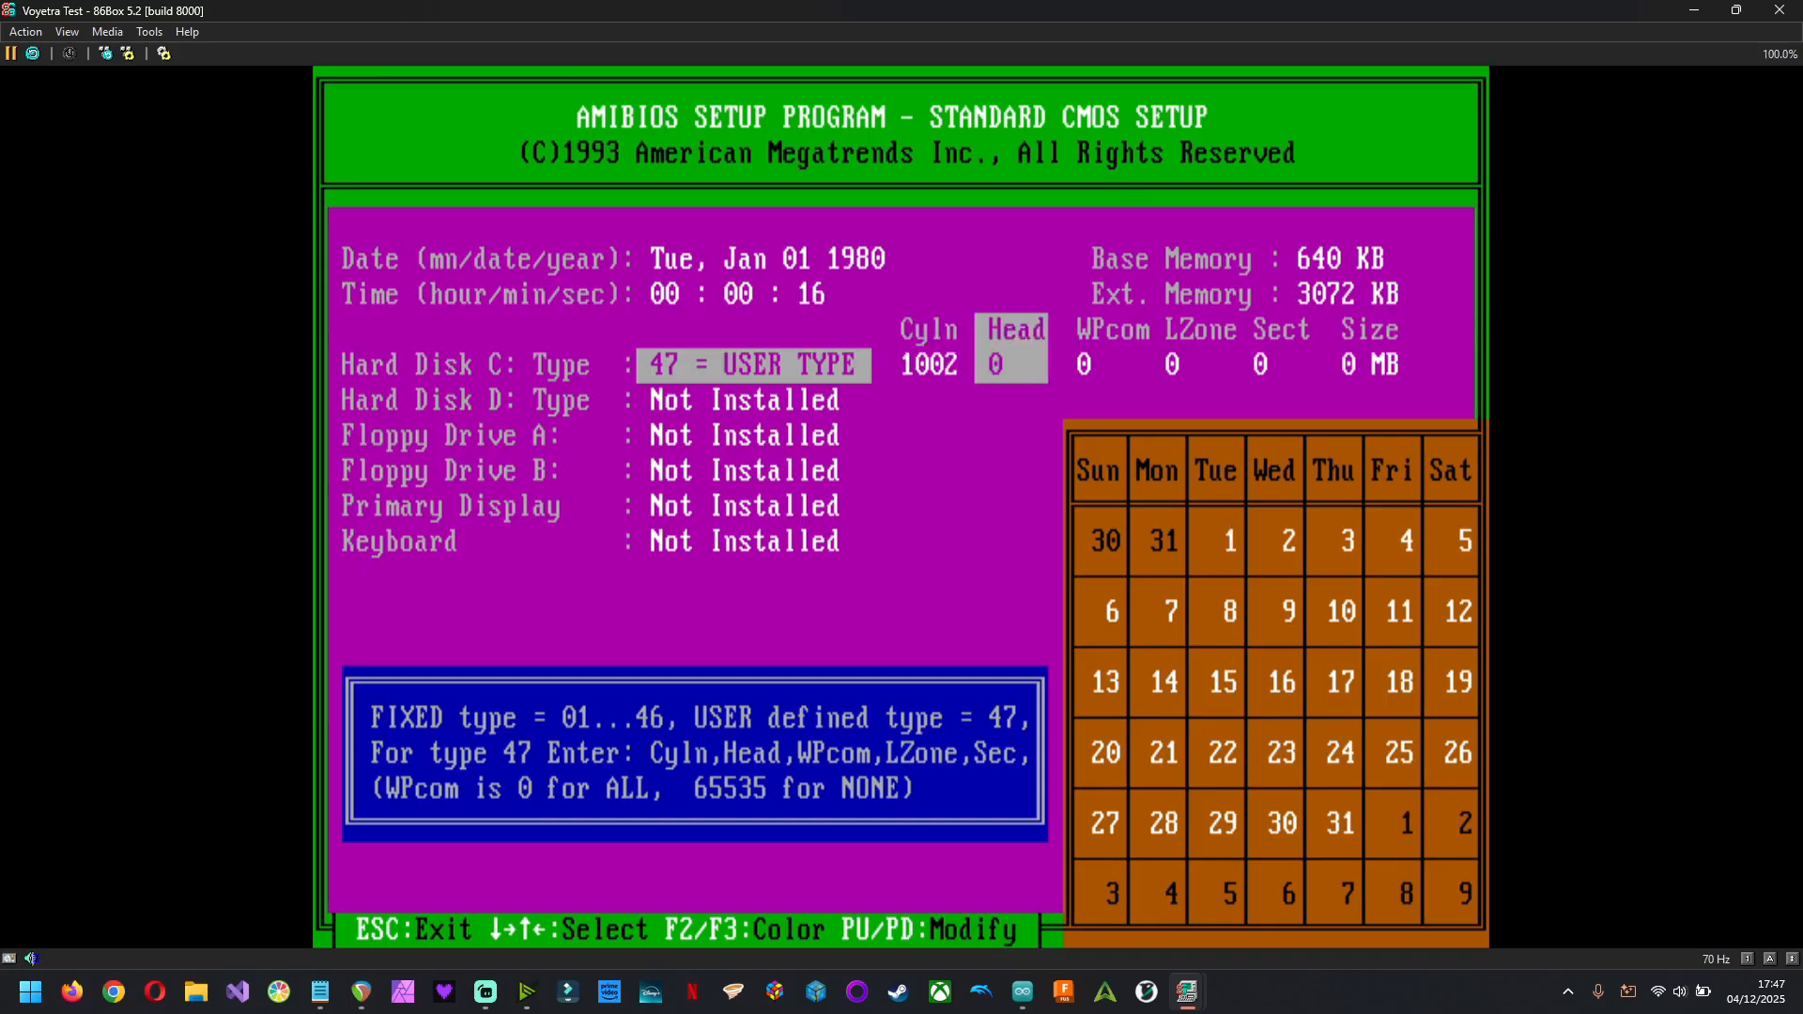
# Set Hard Disk C's geometry to 12 heads and 17 sectors
pyautogui.press('BackSpace')
pyautogui.write('12')
pyautogui.press('Right')
pyautogui.press('Right')
pyautogui.press('Right')
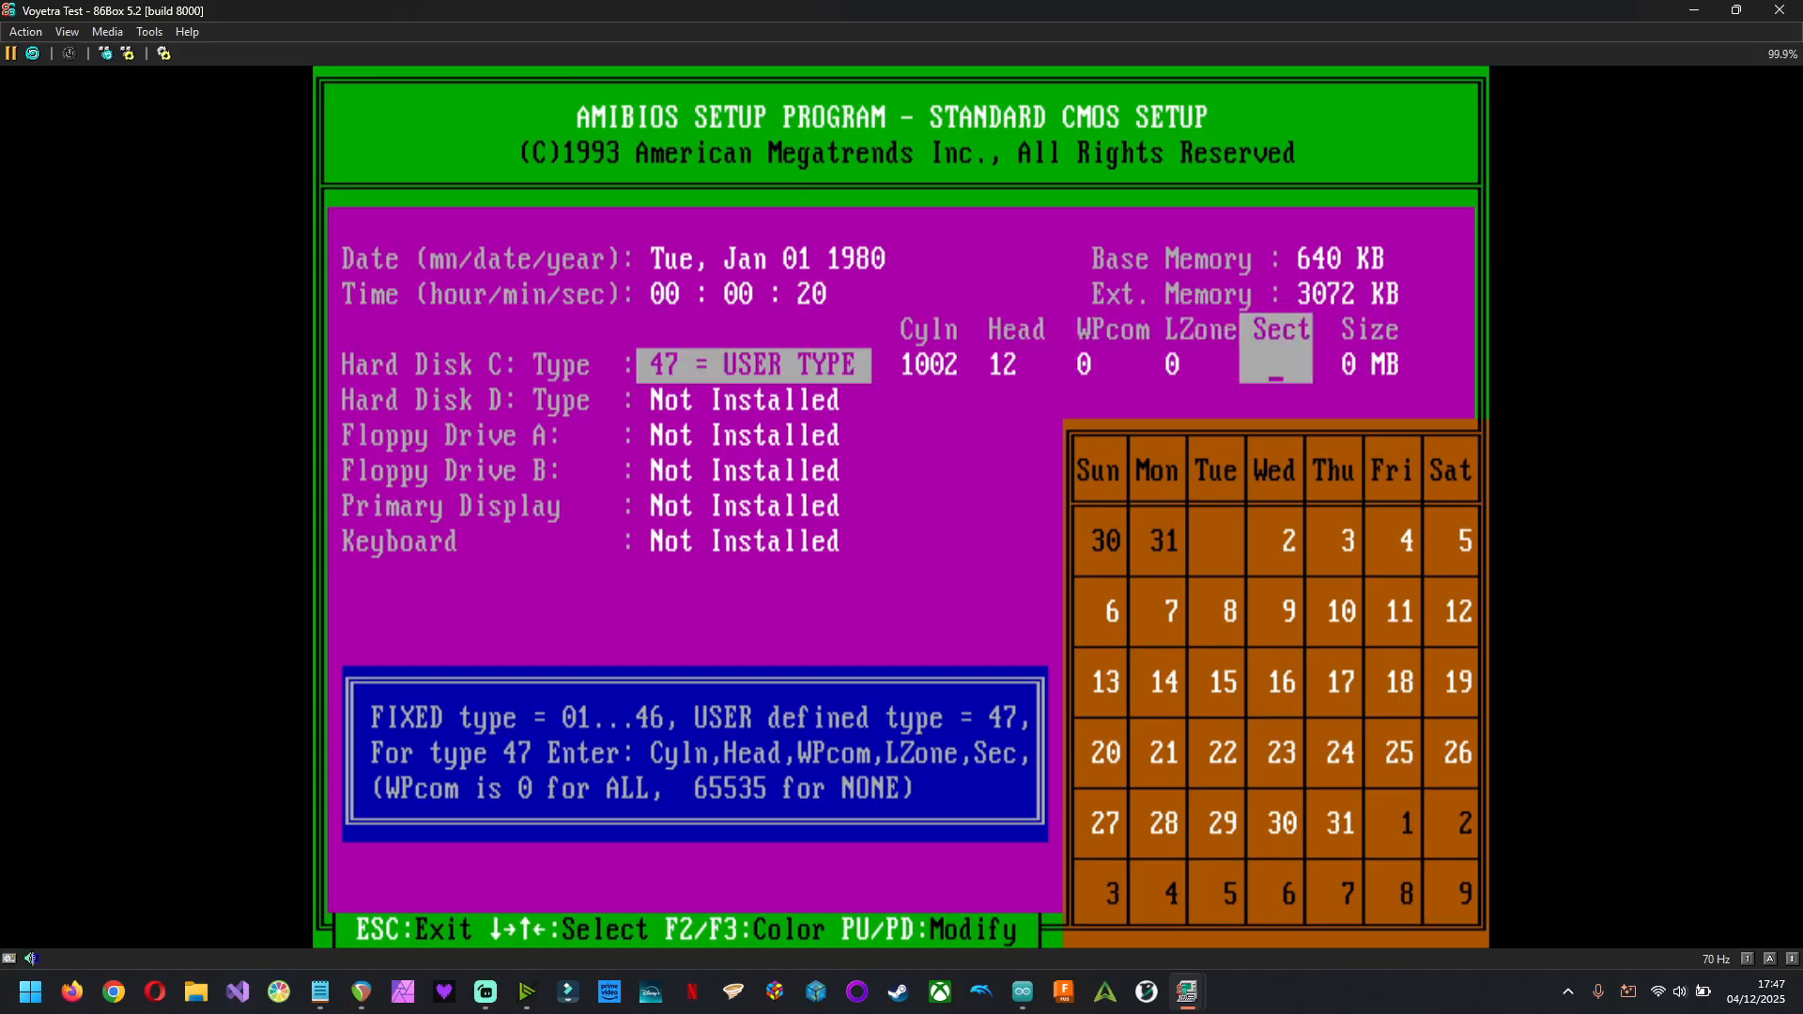
pyautogui.write('17')
pyautogui.press('Down')
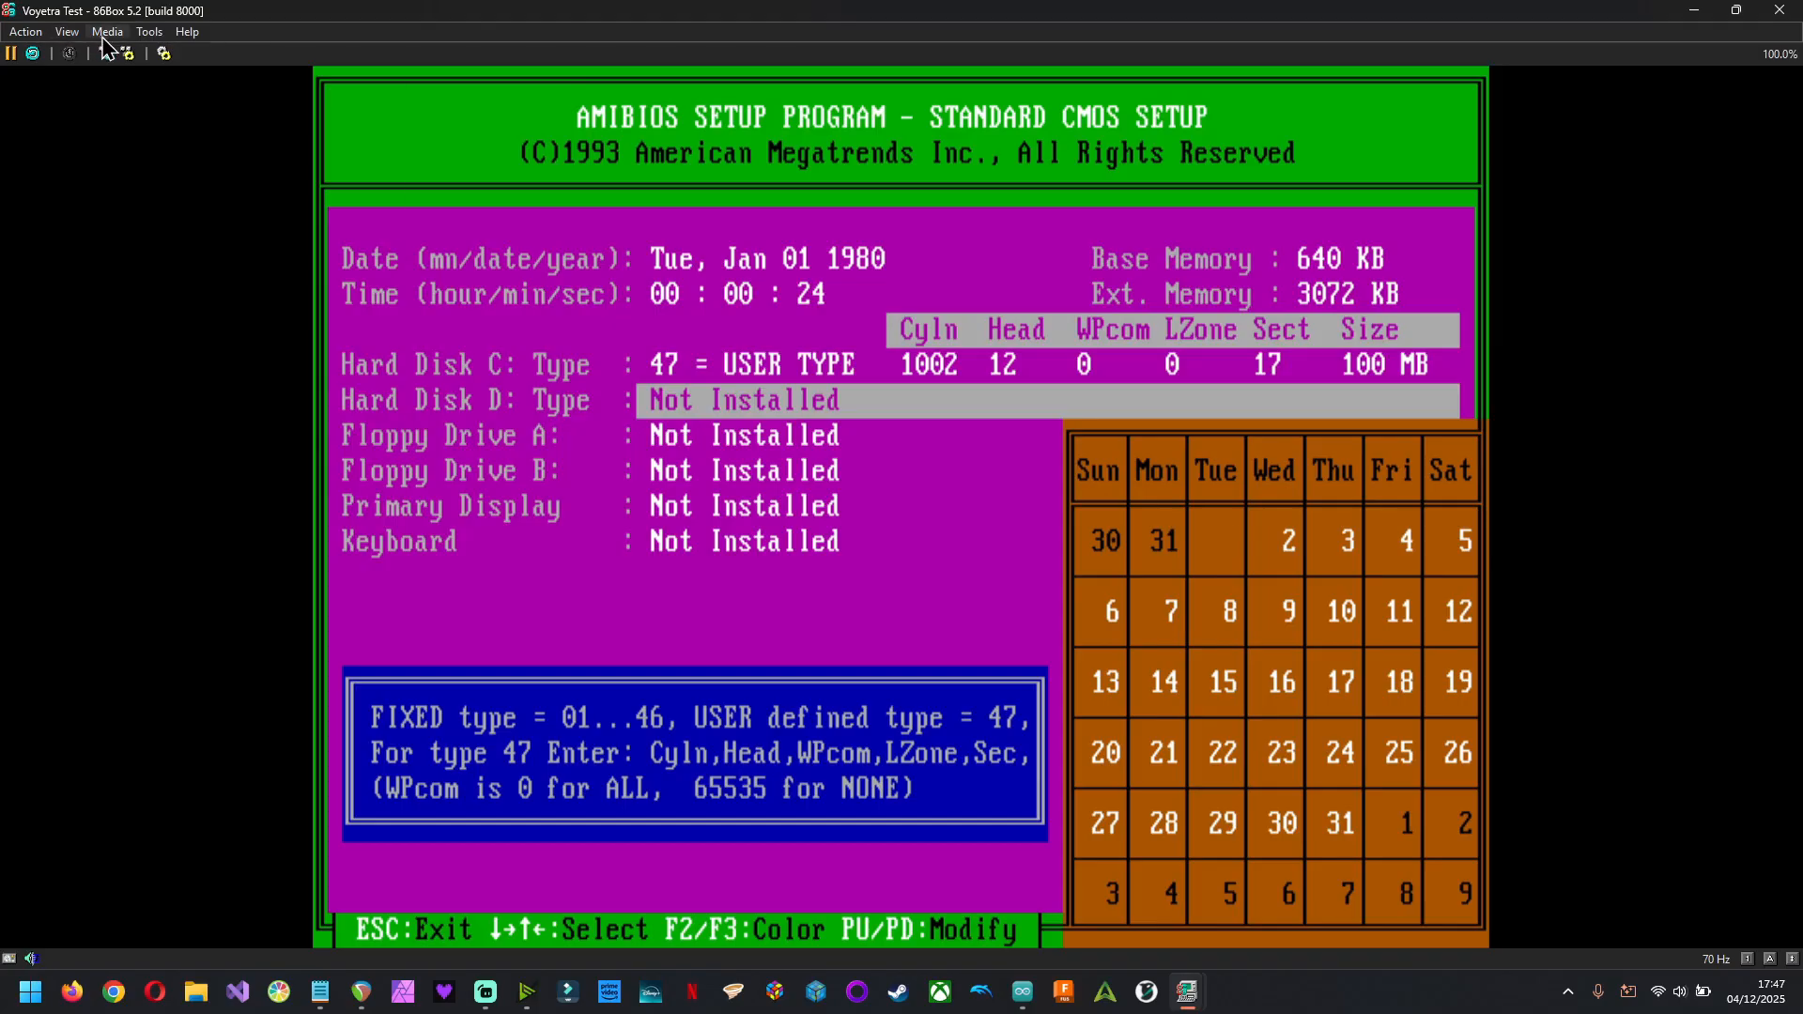
# Check the DOS.vhd hard disk's cylinder, head and sector values in the machine settings, keeping the BIOS values in view for comparison
pyautogui.click(150, 31)
pyautogui.click(166, 58)
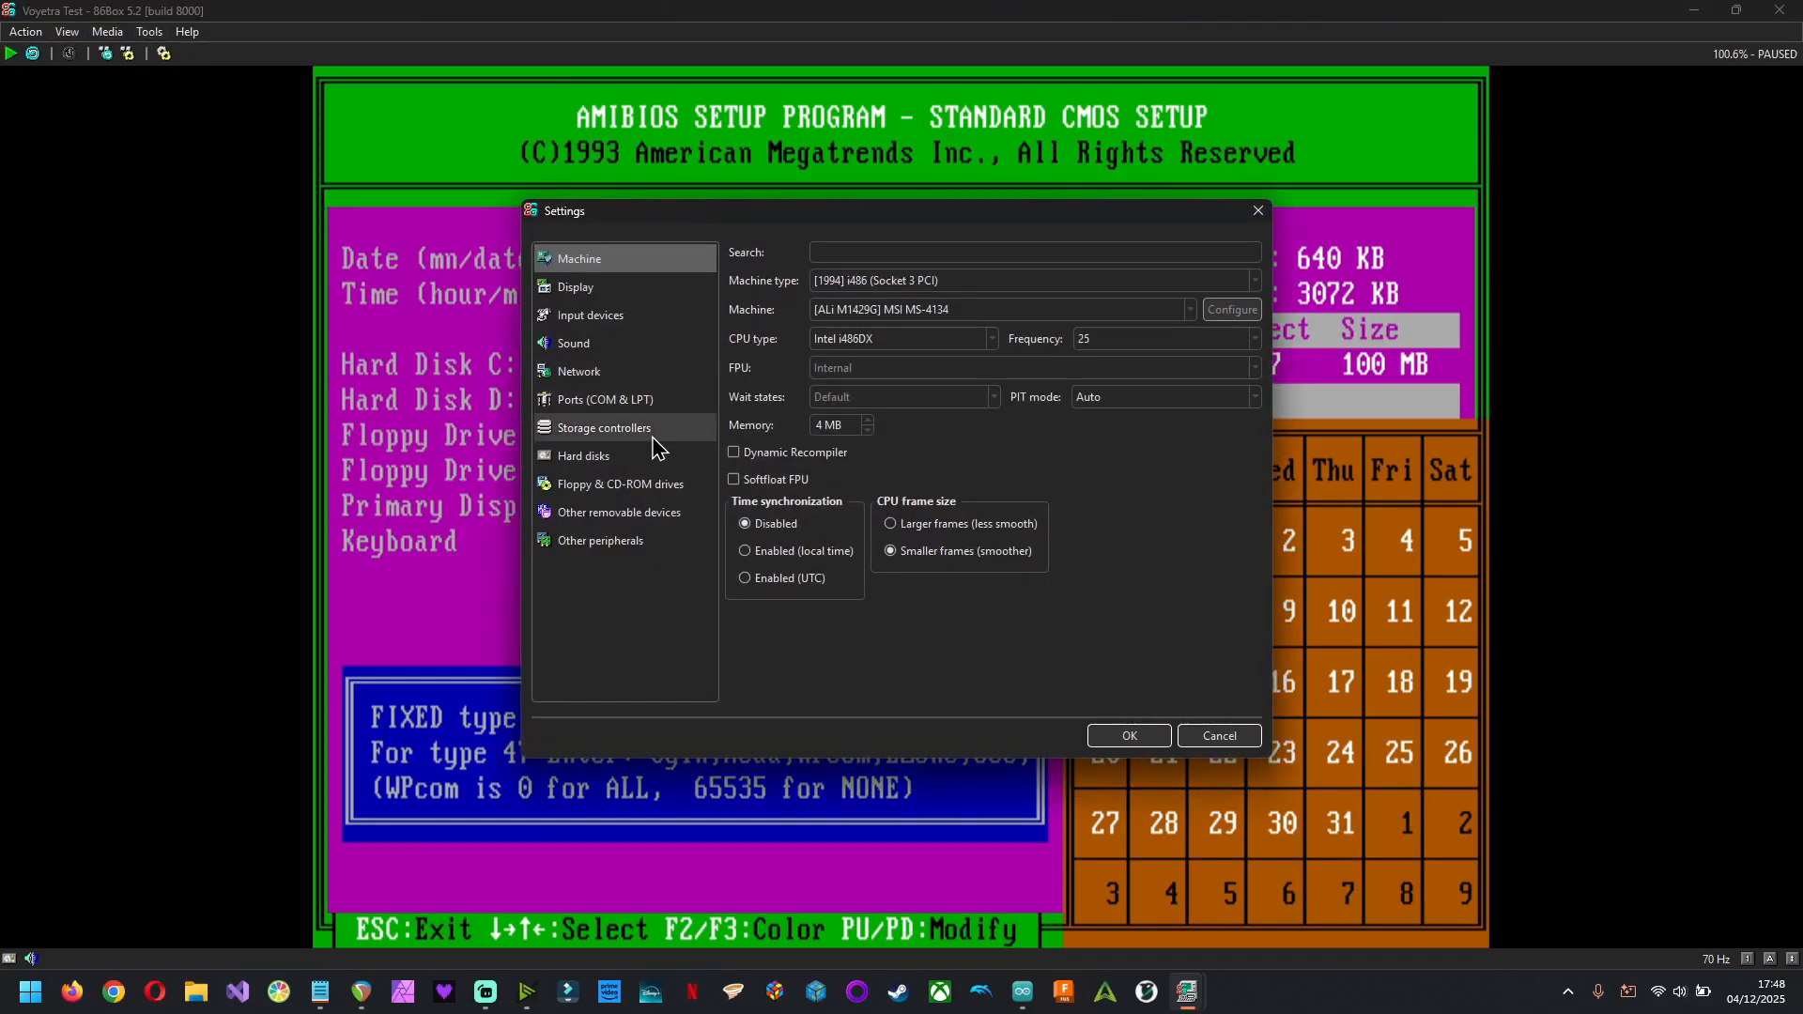
pyautogui.click(627, 456)
pyautogui.moveTo(975, 230); pyautogui.dragTo(808, 454)
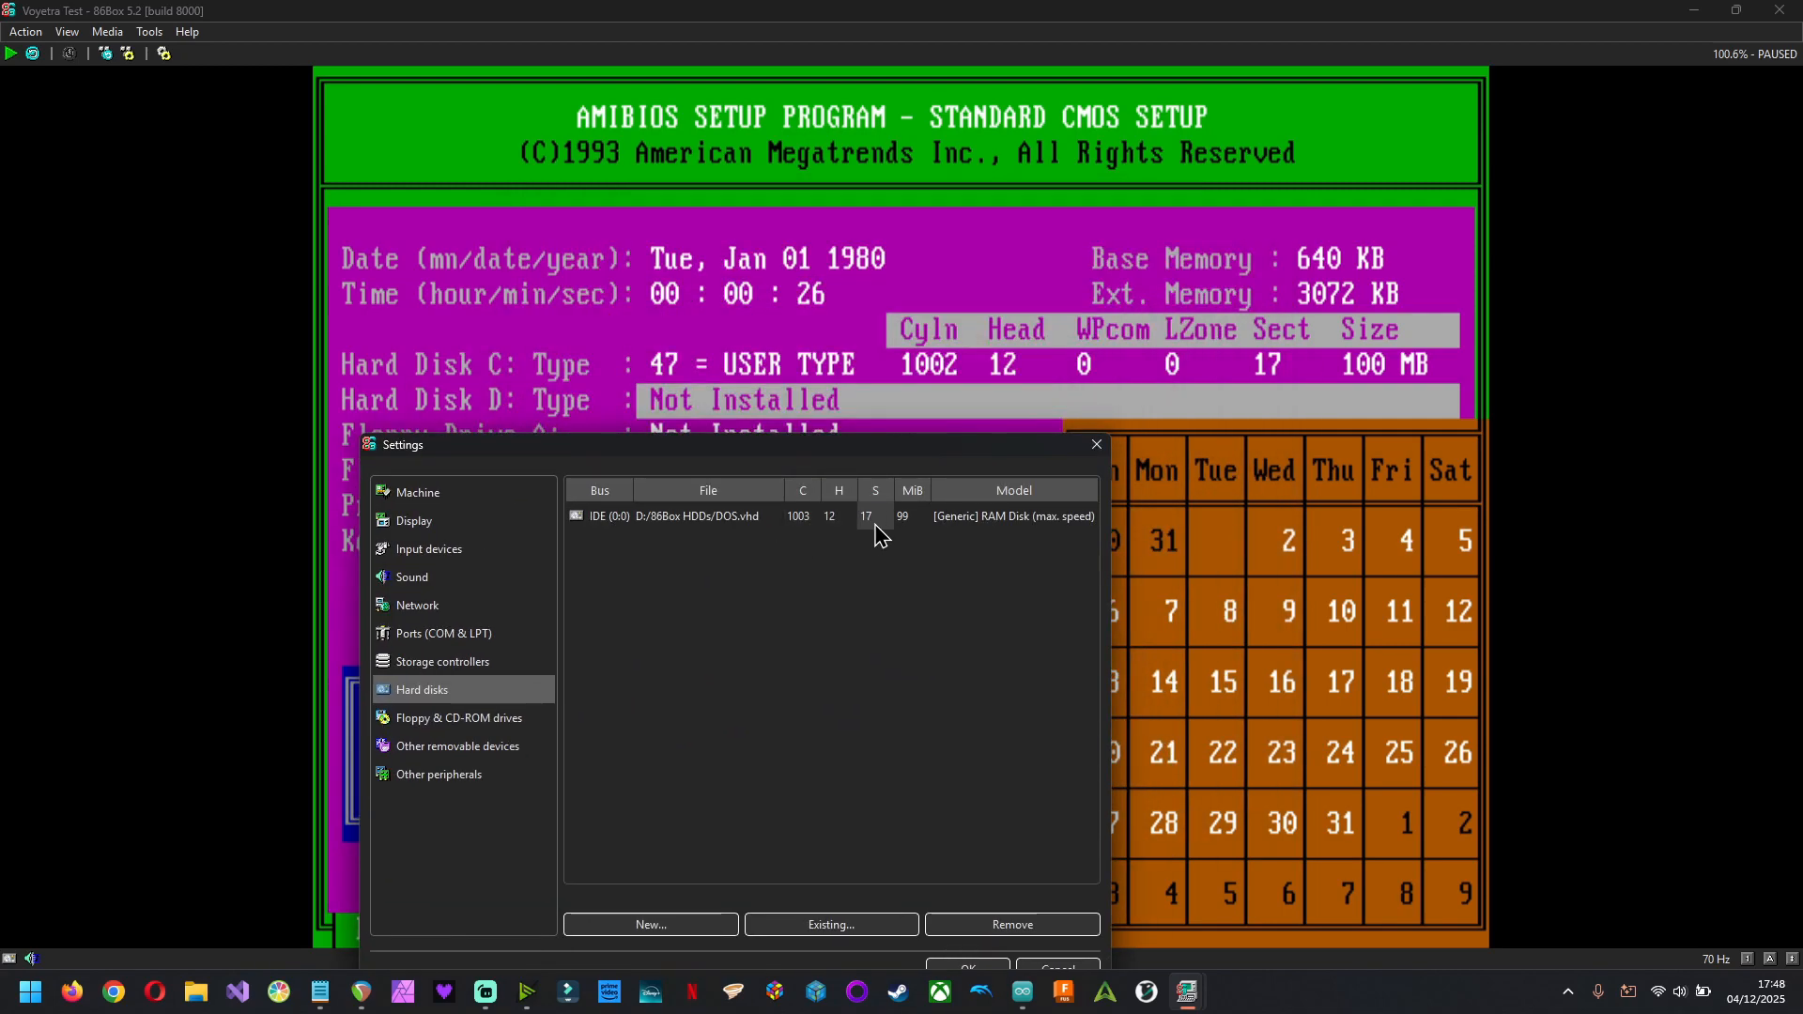
pyautogui.click(1097, 444)
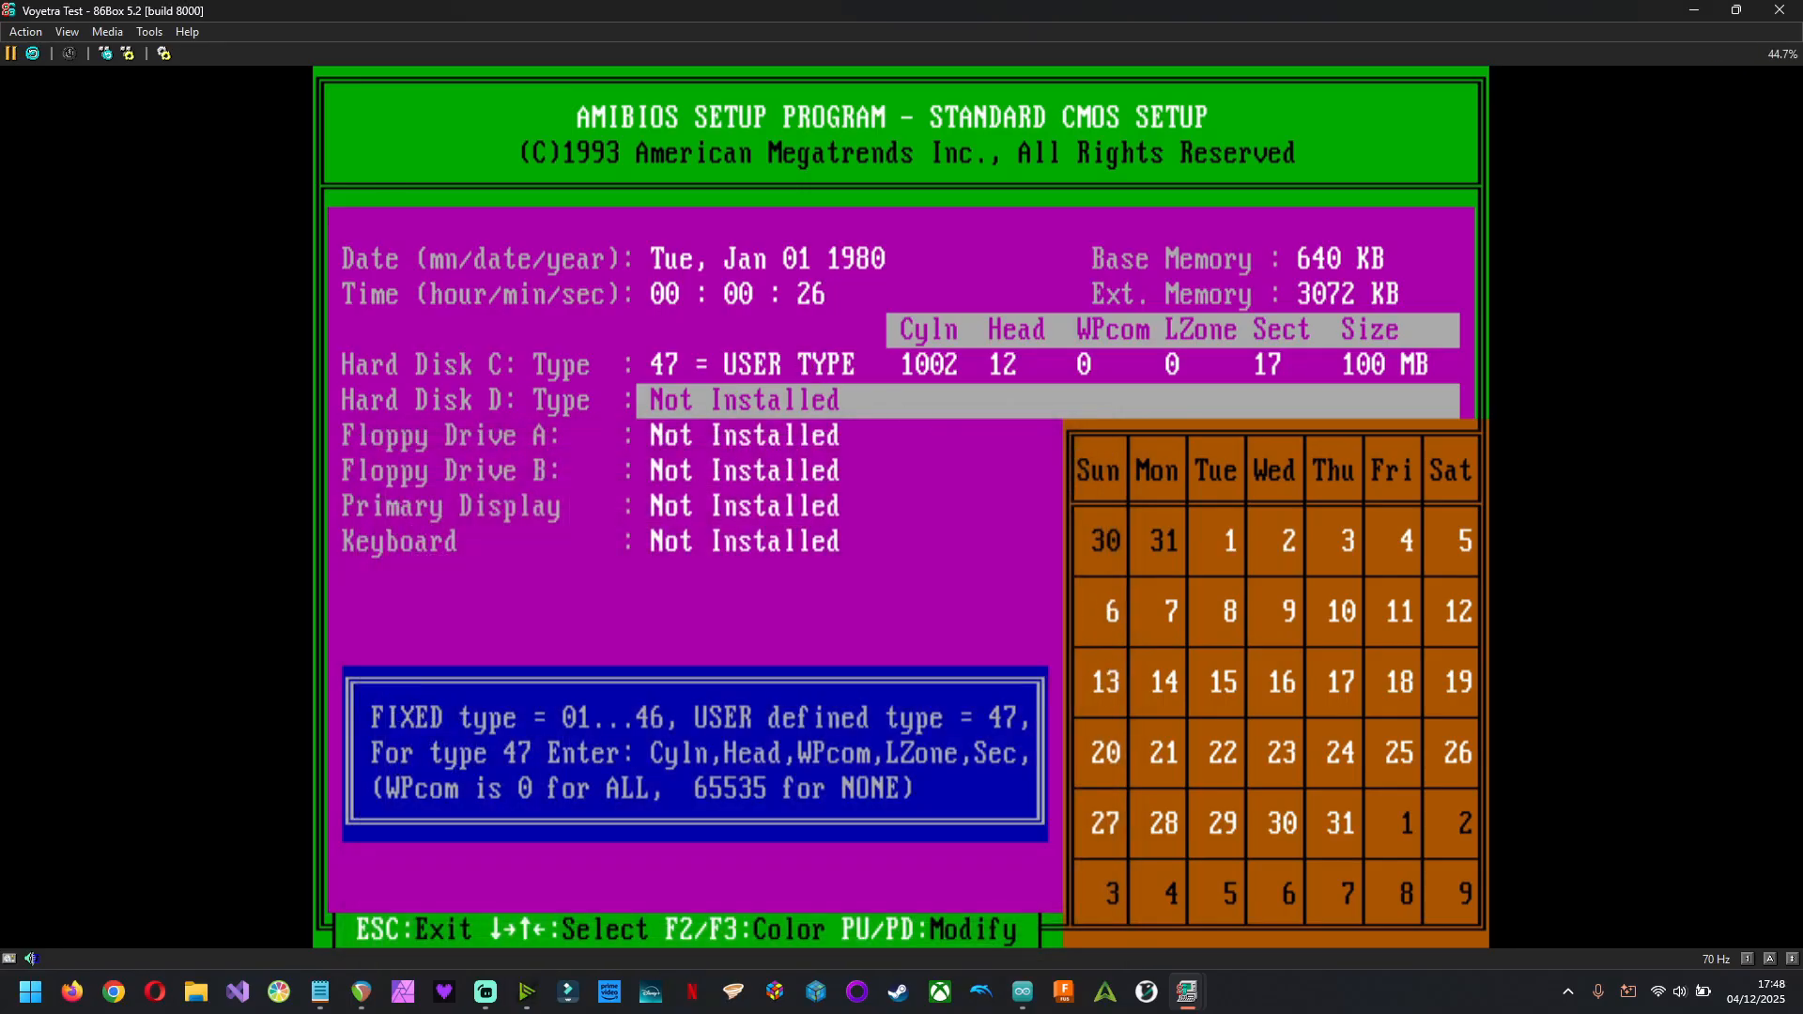
# Set Hard Disk C's cylinders to 1003, keep its other geometry values and return to the main BIOS setup screen
pyautogui.press('Up')
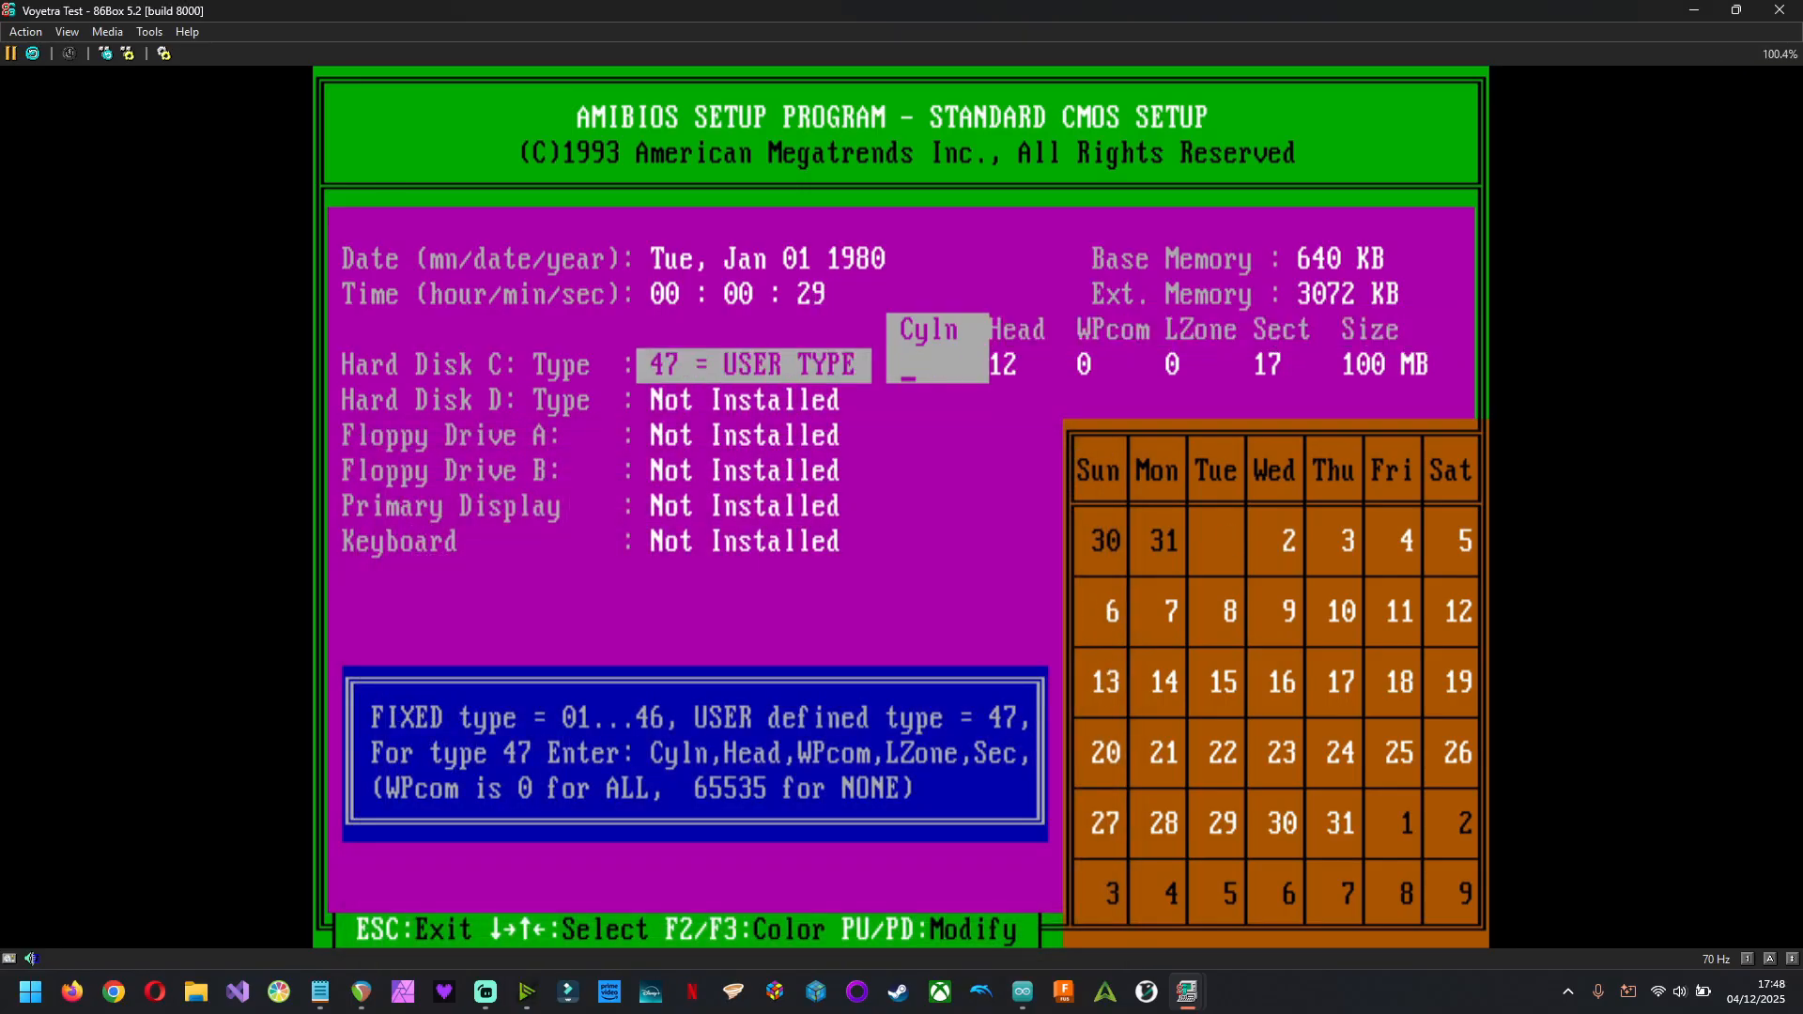
pyautogui.write('1003')
pyautogui.press('Return')
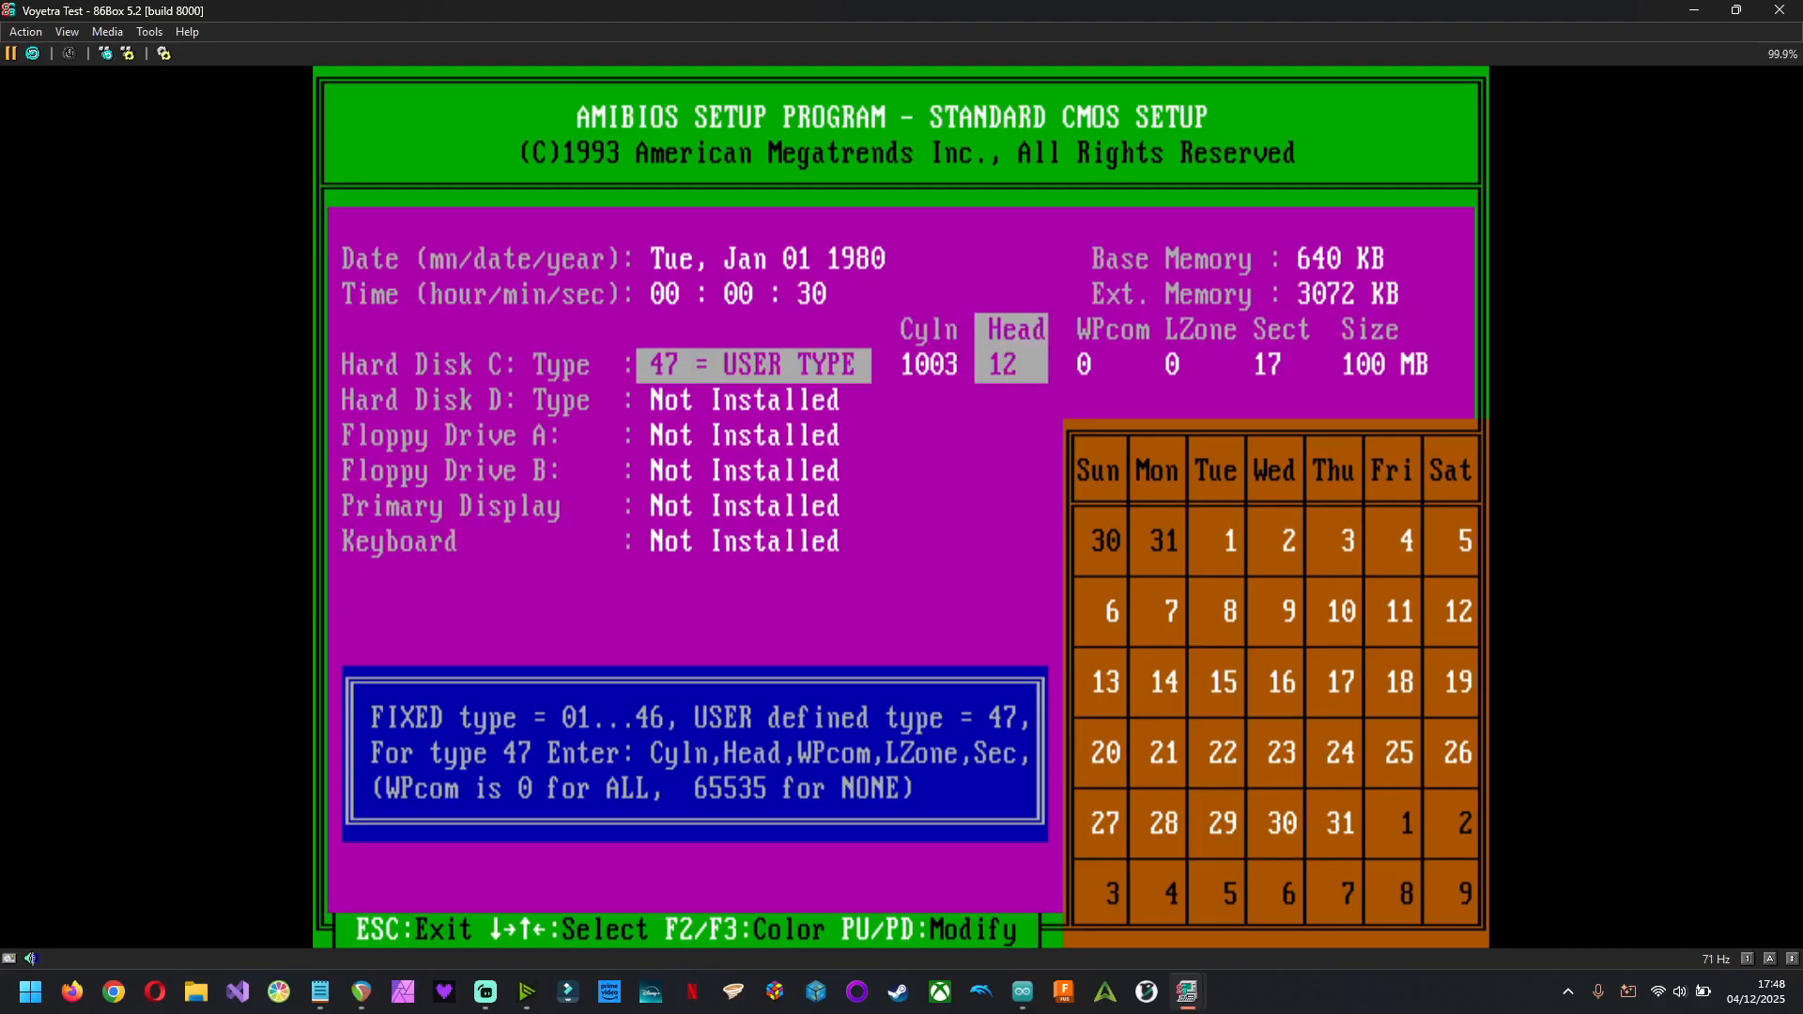
pyautogui.press('Return')
pyautogui.press('Return')
pyautogui.press('Return')
pyautogui.press('Return')
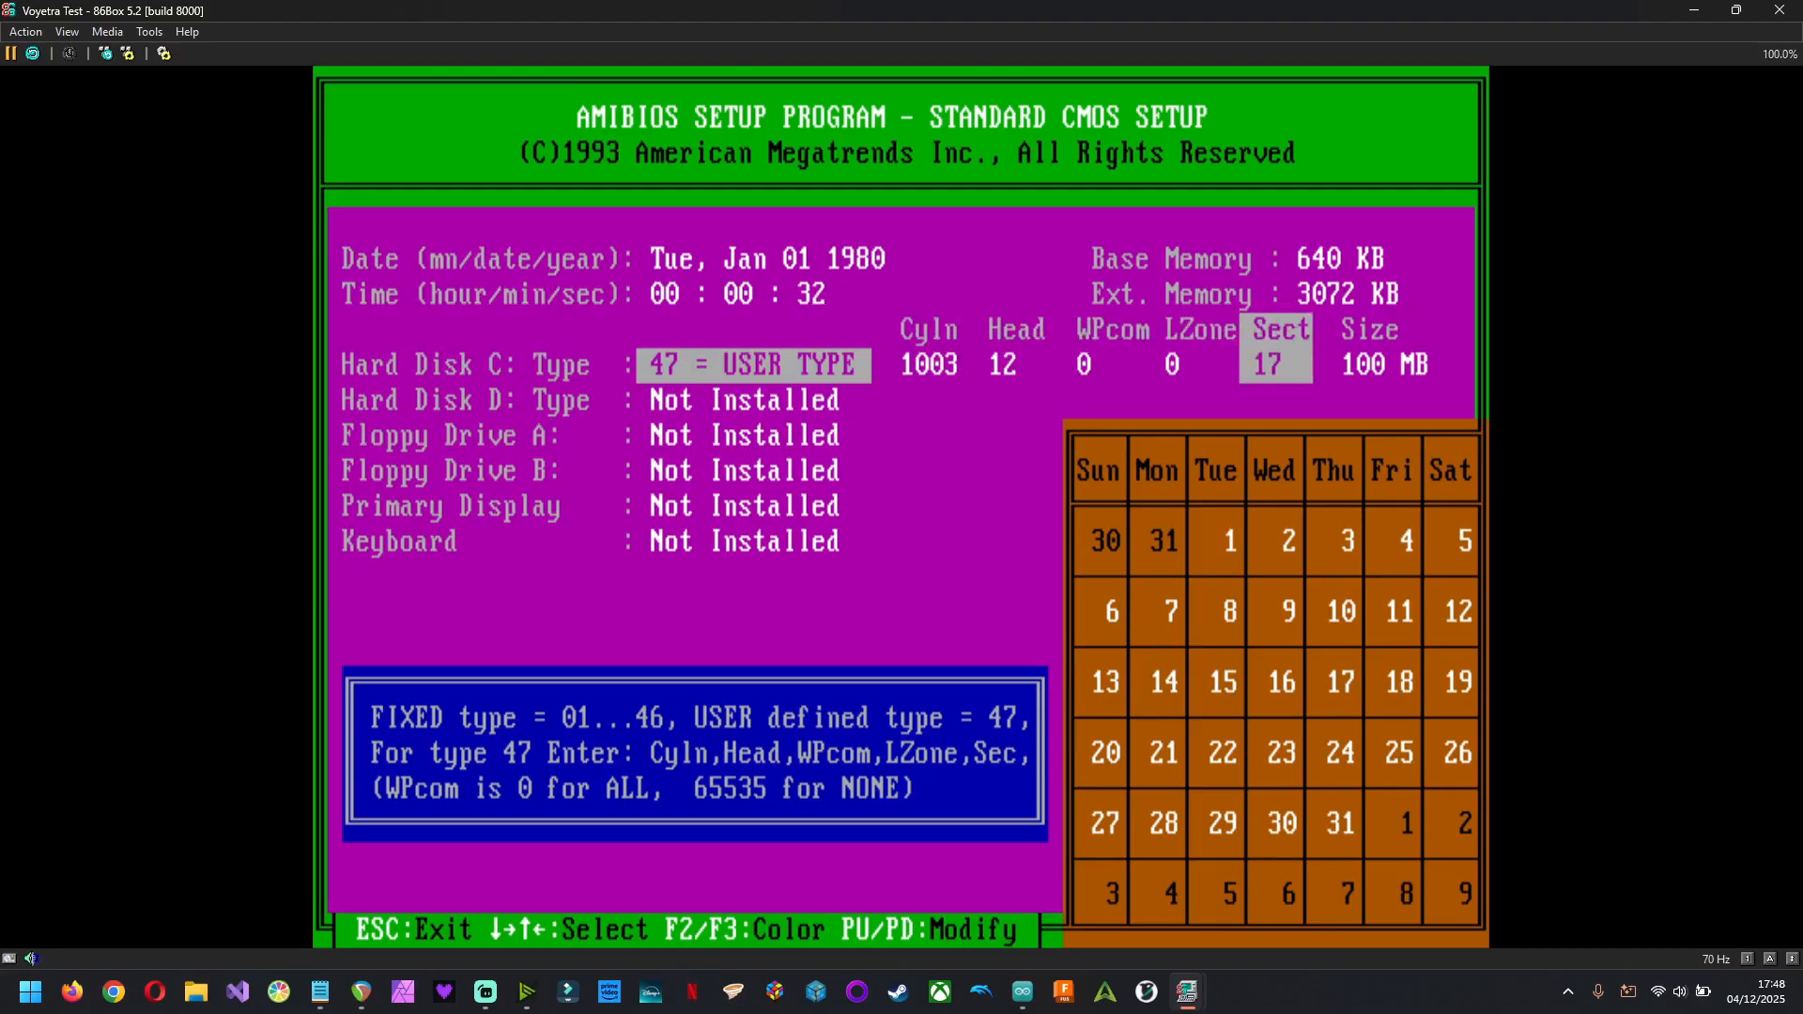
pyautogui.press('Escape')
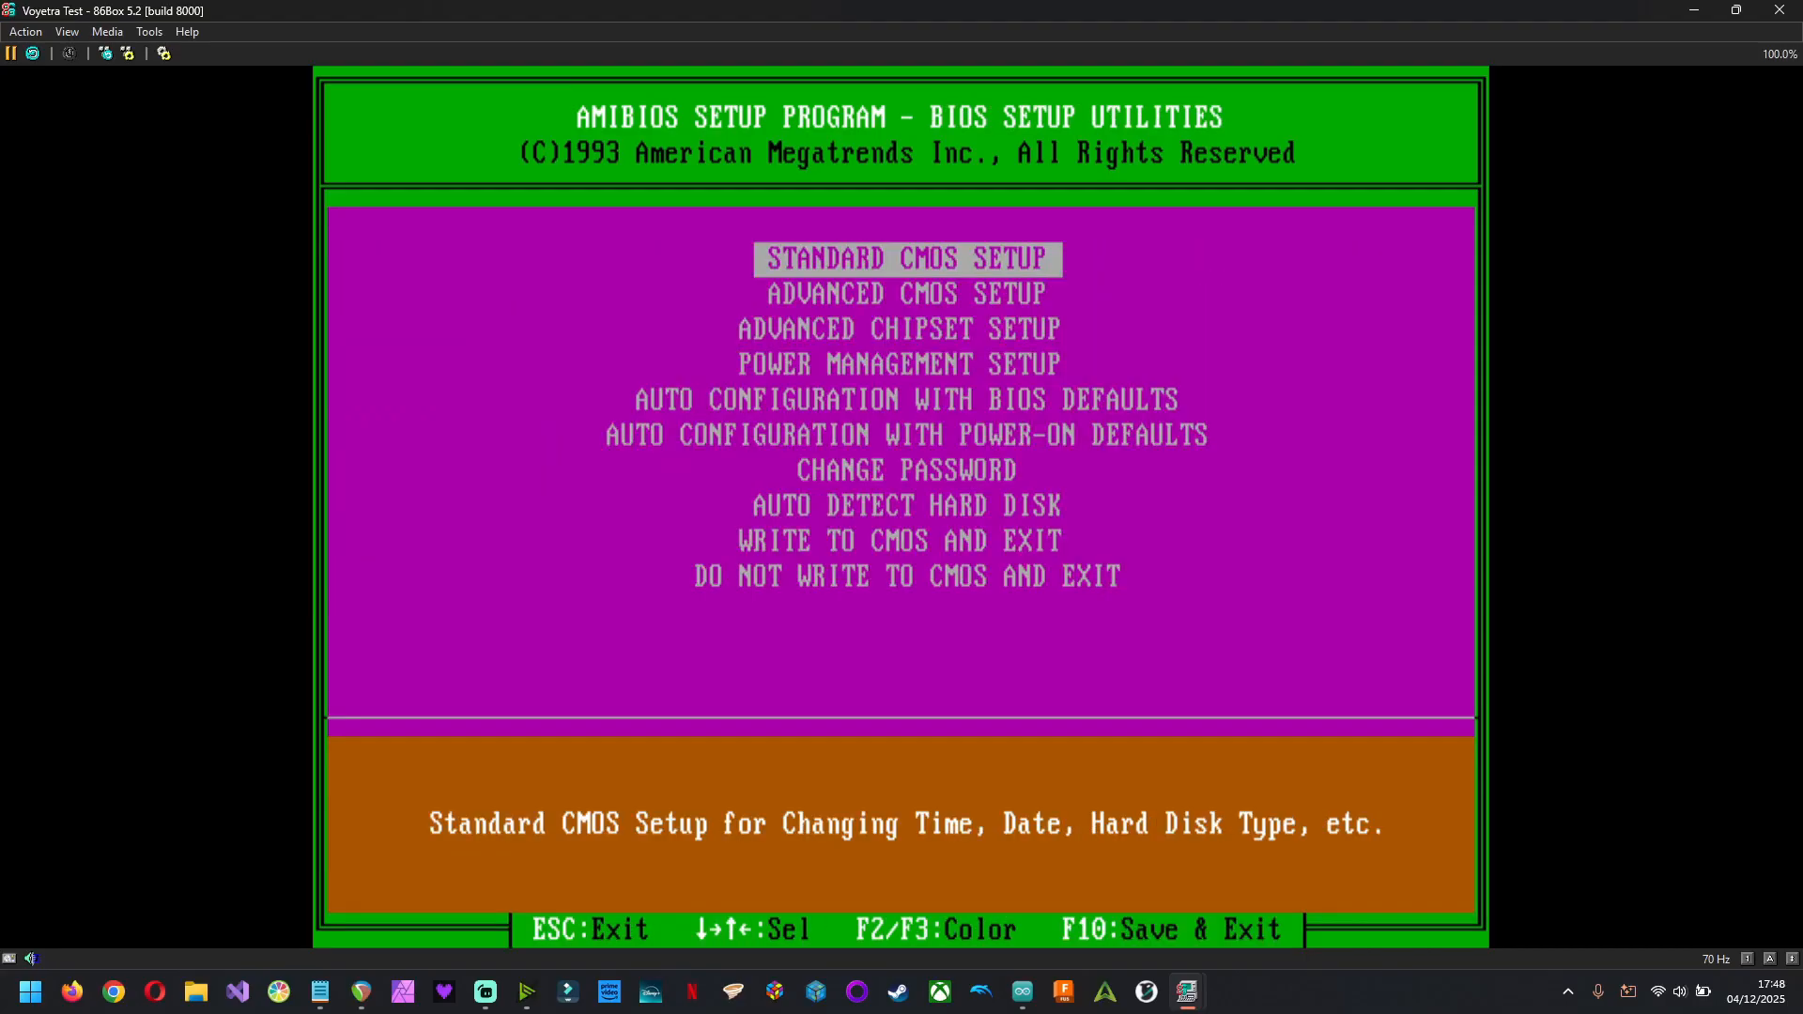
# Write the BIOS settings to CMOS and exit to boot the machine
pyautogui.press('Down')
pyautogui.press('Down')
pyautogui.press('Down')
pyautogui.press('Down')
pyautogui.press('Down')
pyautogui.press('Down')
pyautogui.press('Down')
pyautogui.press('Down')
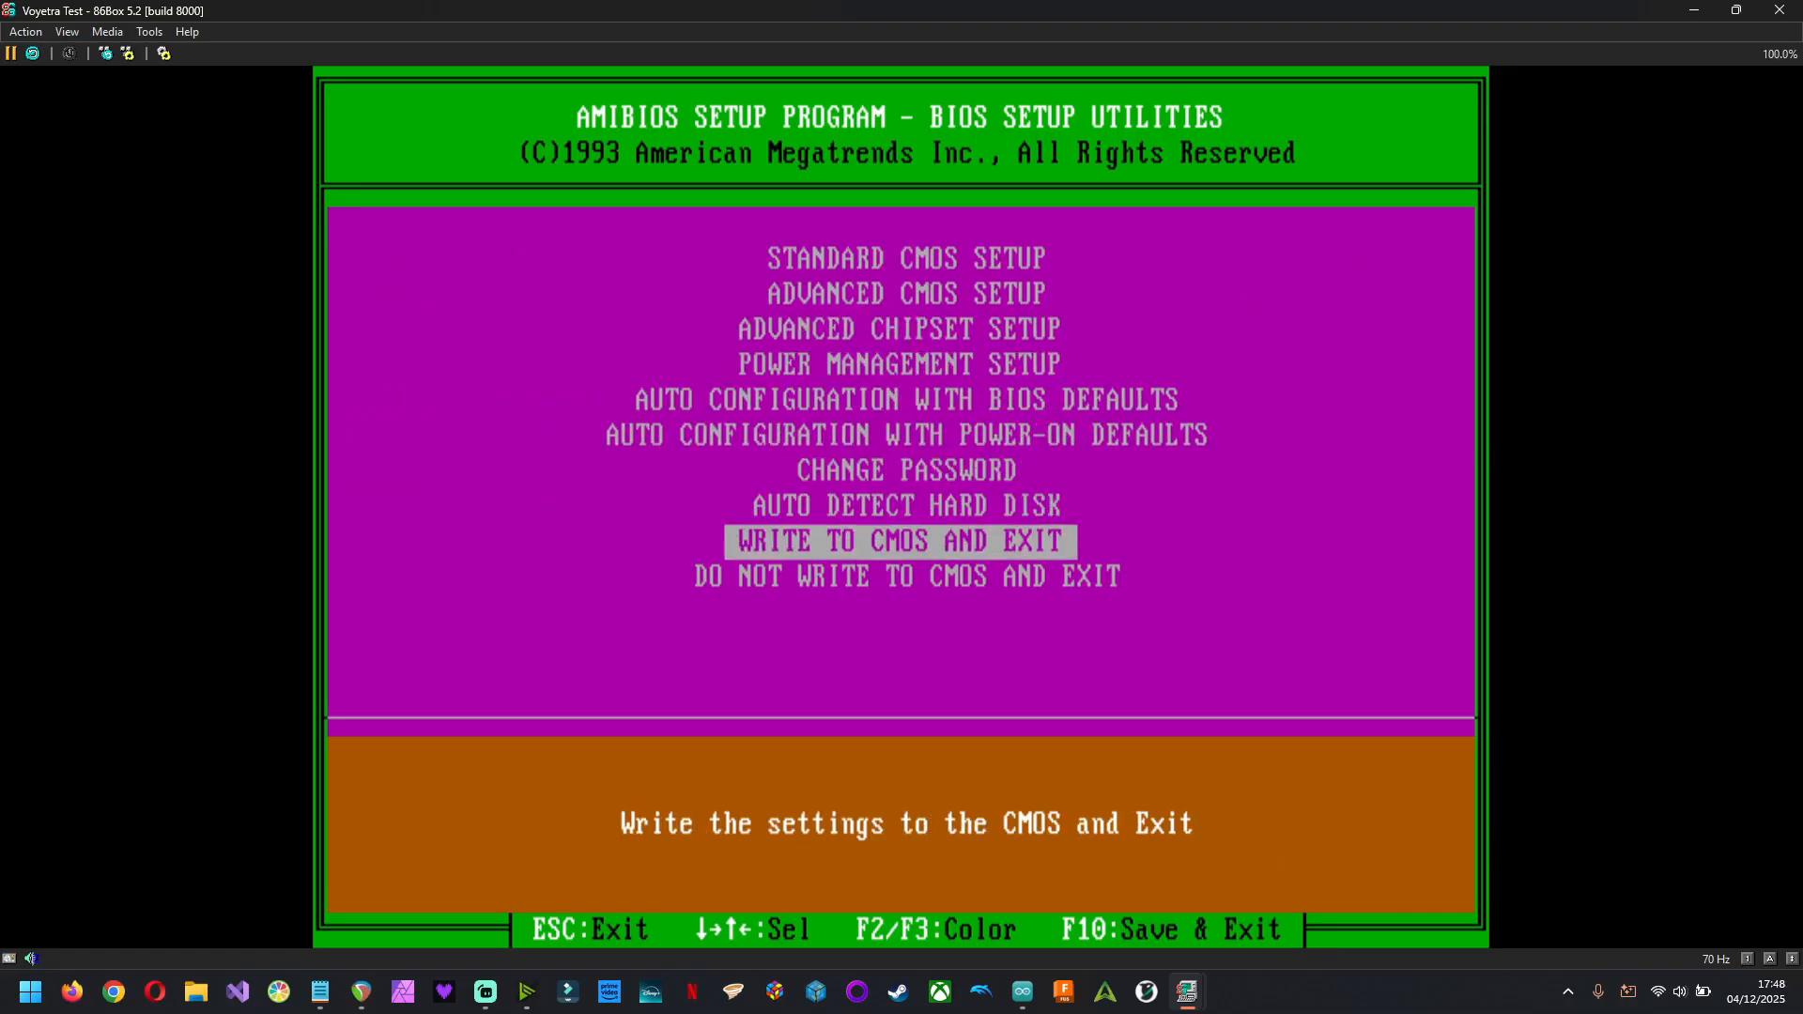
pyautogui.press('Return')
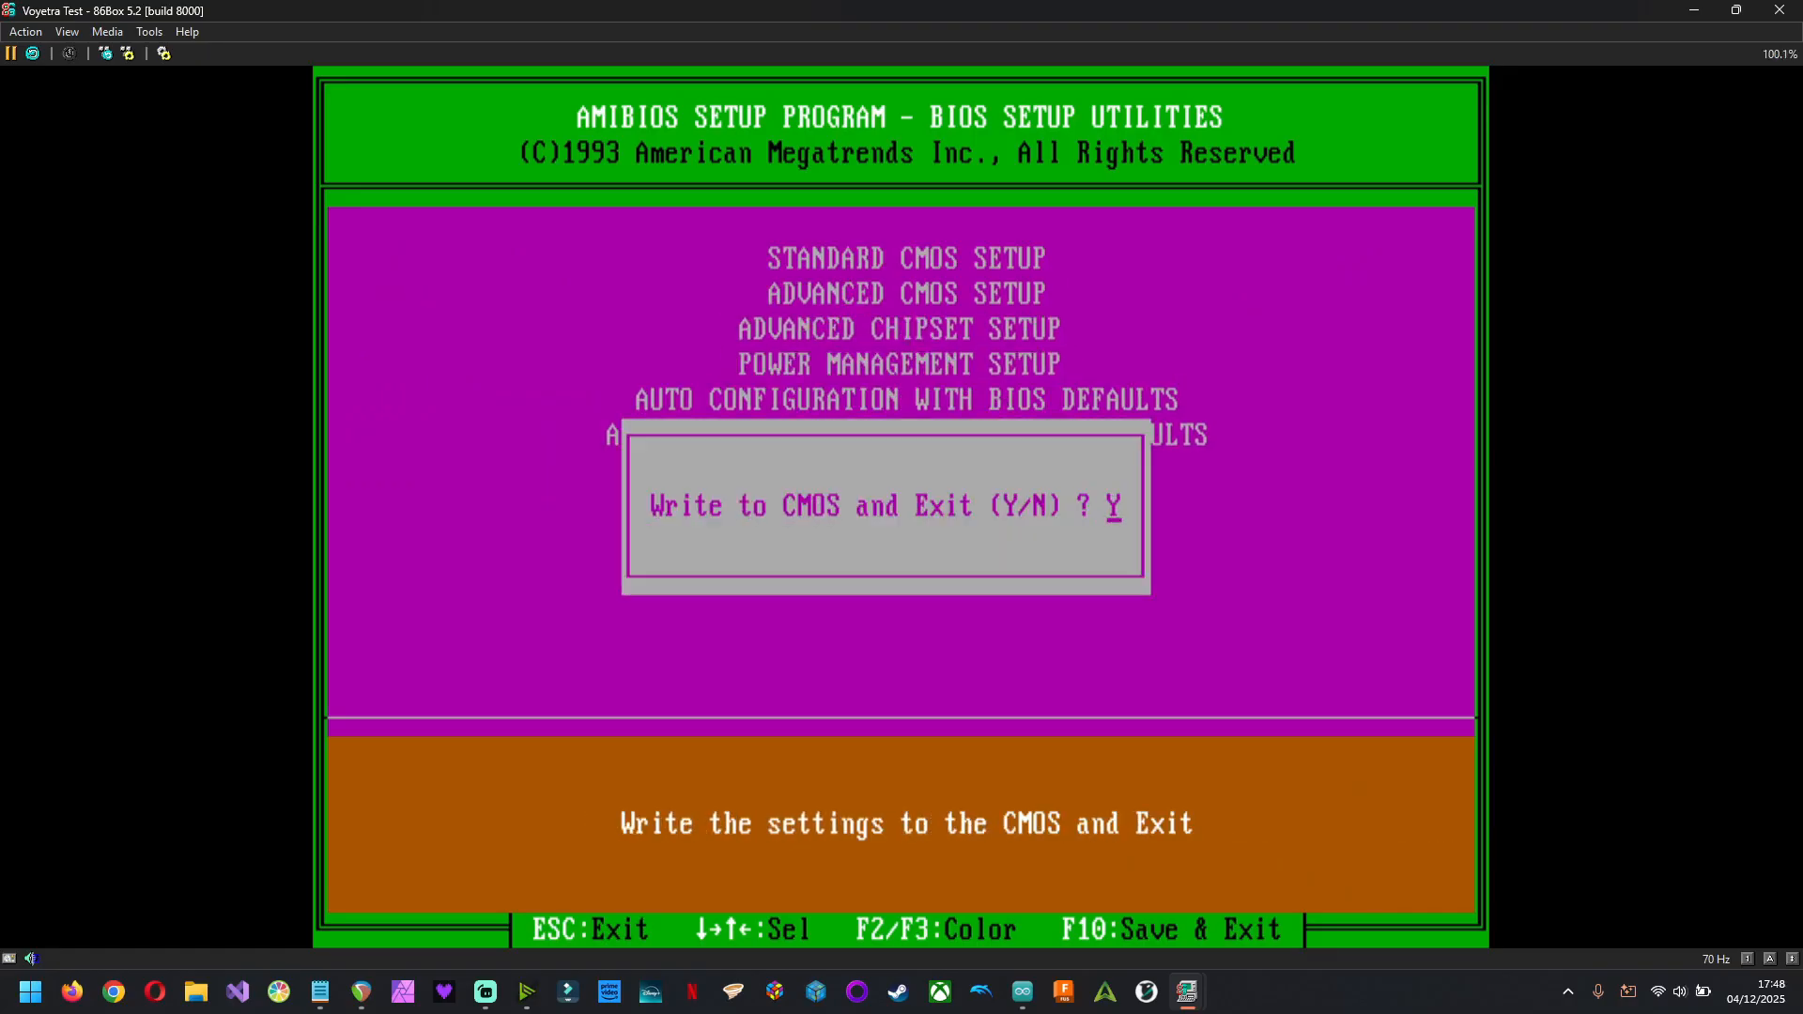
pyautogui.press('Return')
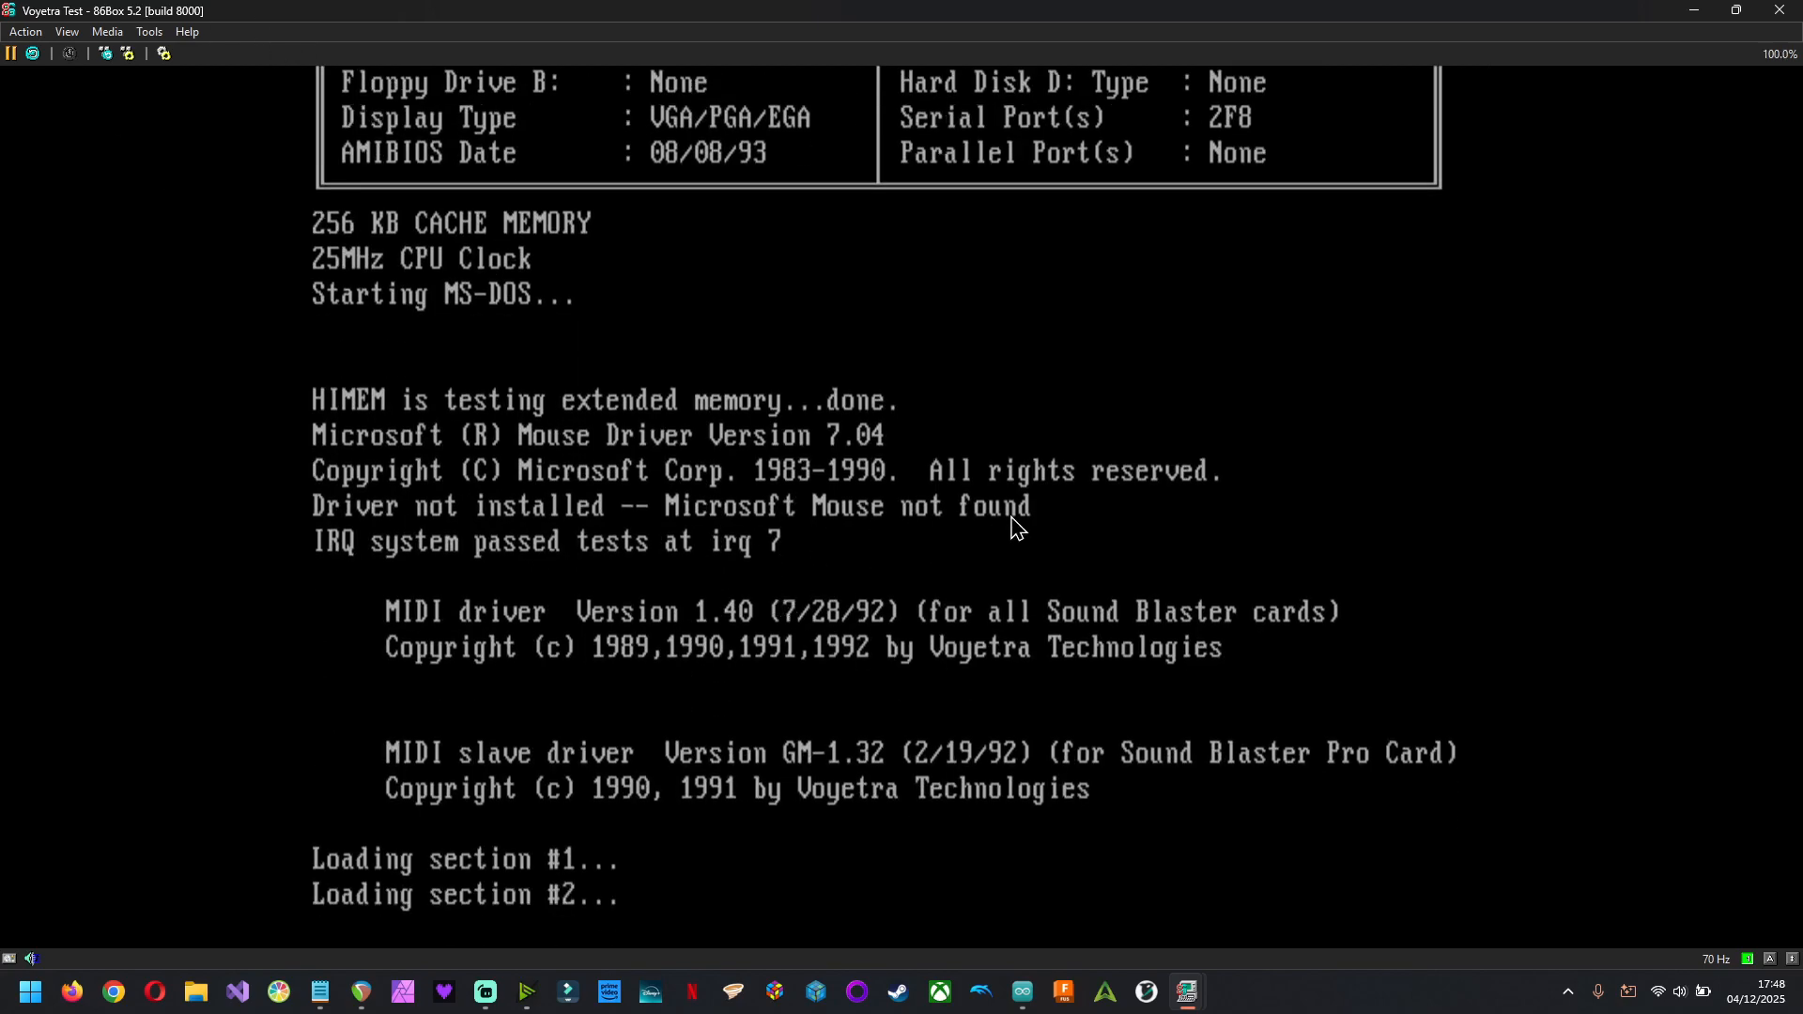
# Review the DOS.vhd hard disk entry with its bus, channel and model in the machine settings
pyautogui.click(146, 31)
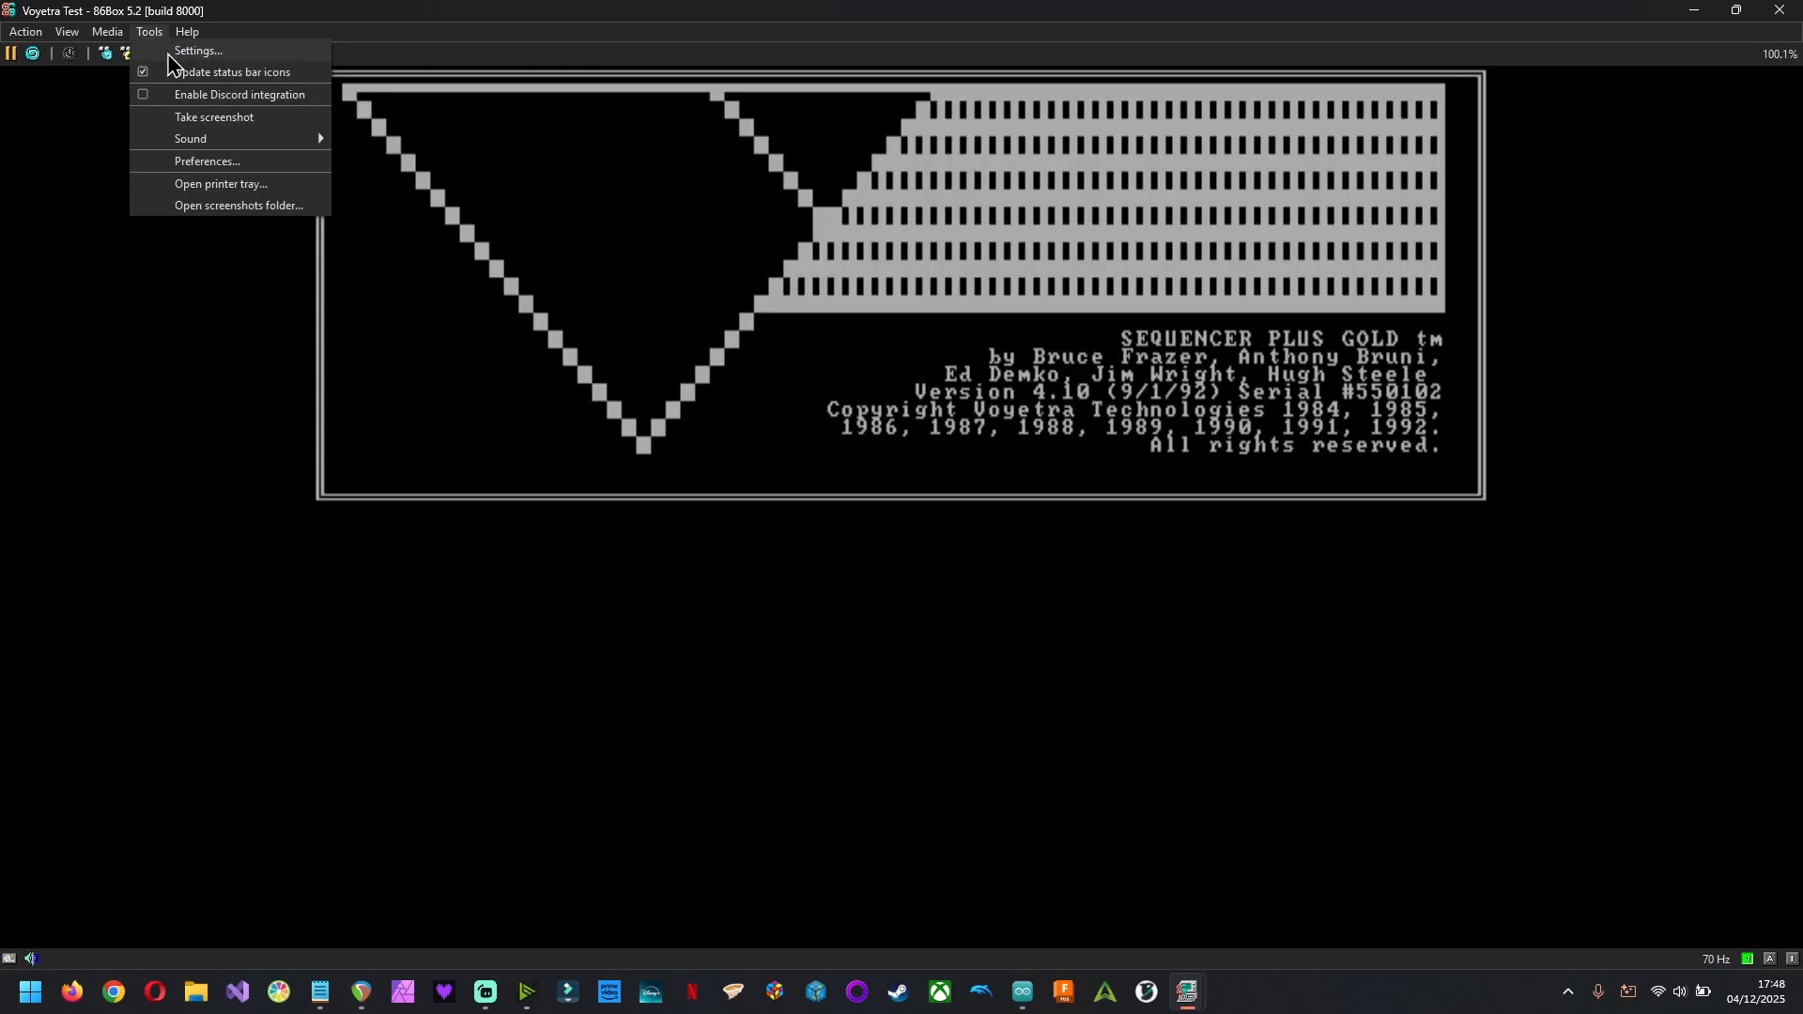
pyautogui.click(169, 54)
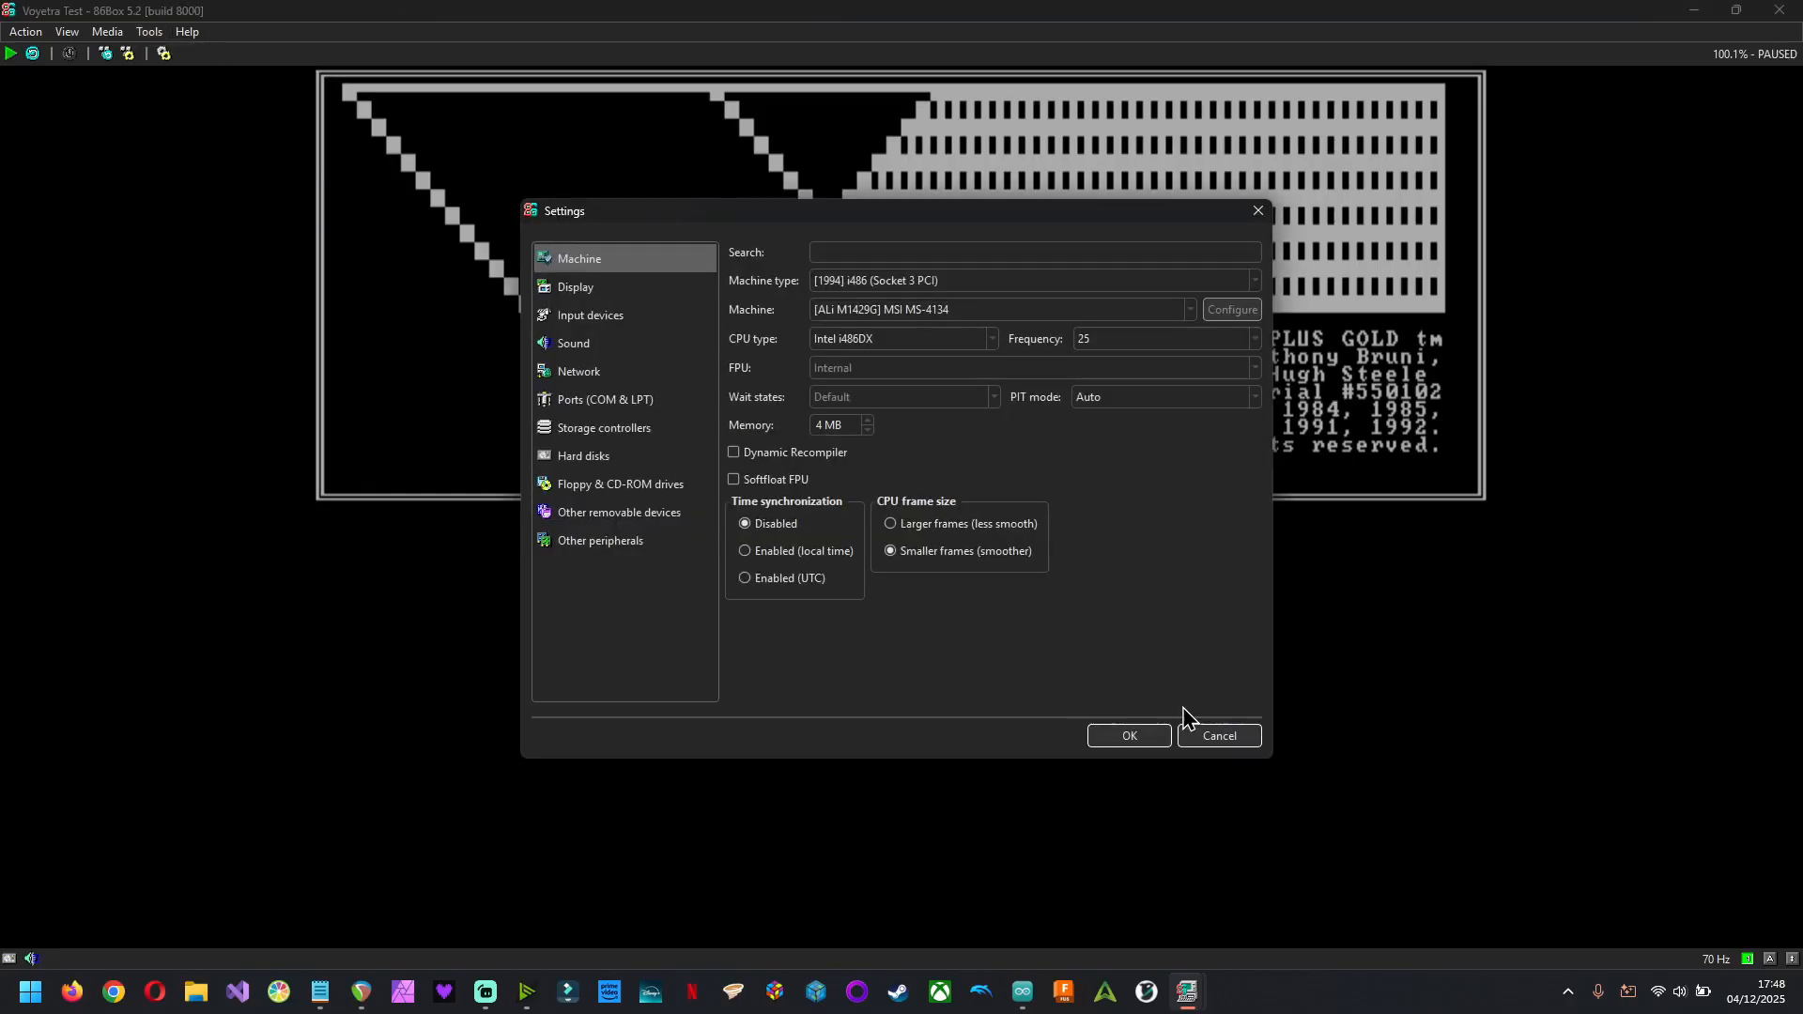
pyautogui.click(615, 458)
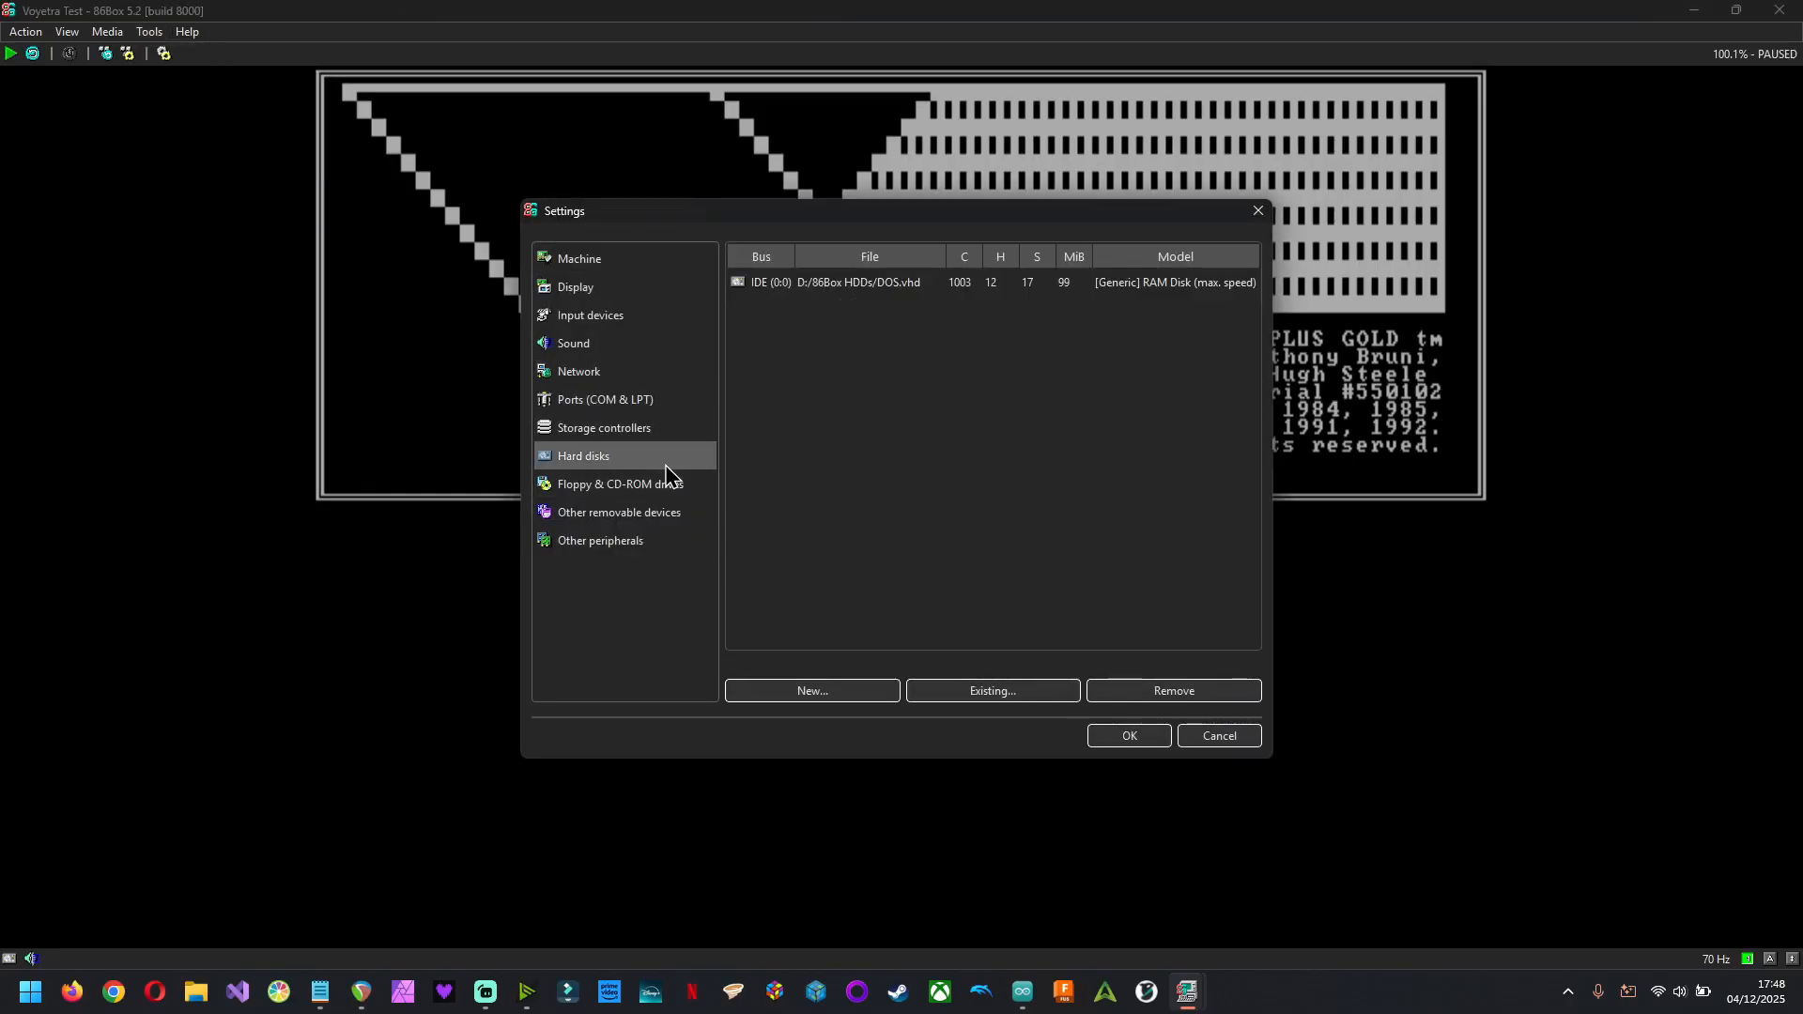
pyautogui.click(897, 298)
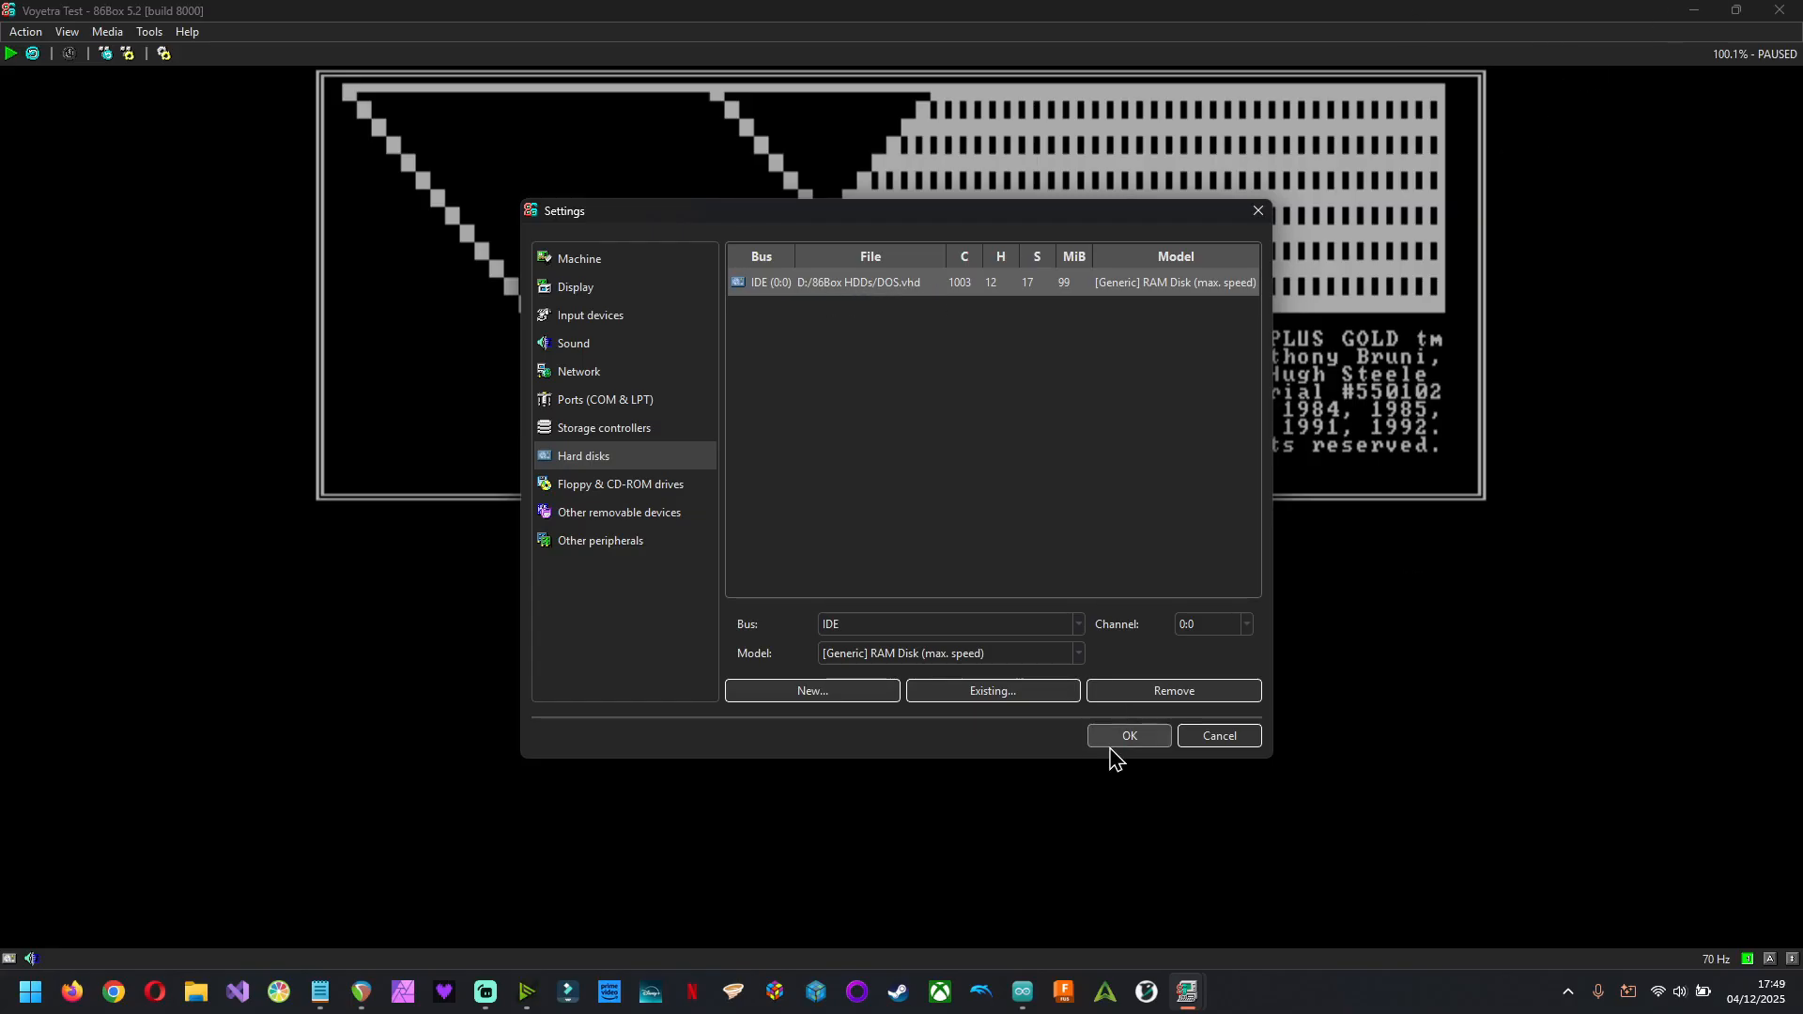
# View the options for adding an existing hard disk image, including the file browser, and leave the machine settings without changes
pyautogui.click(1003, 702)
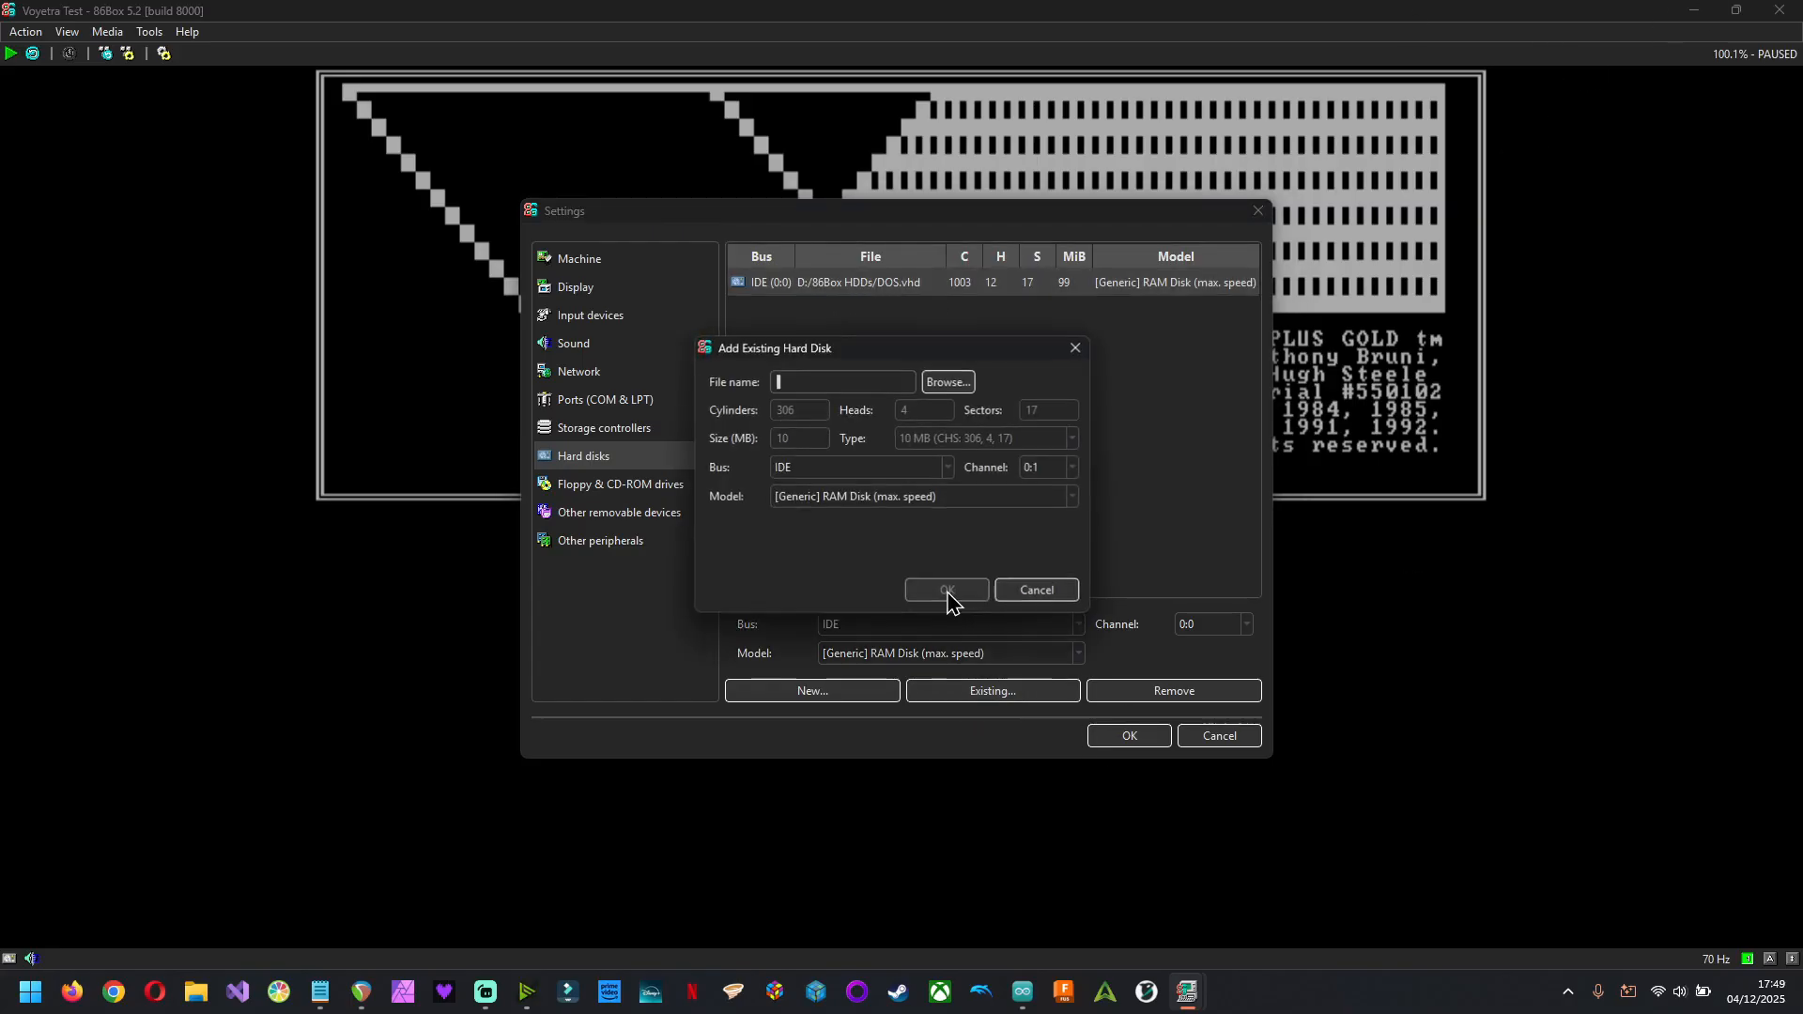
pyautogui.click(929, 386)
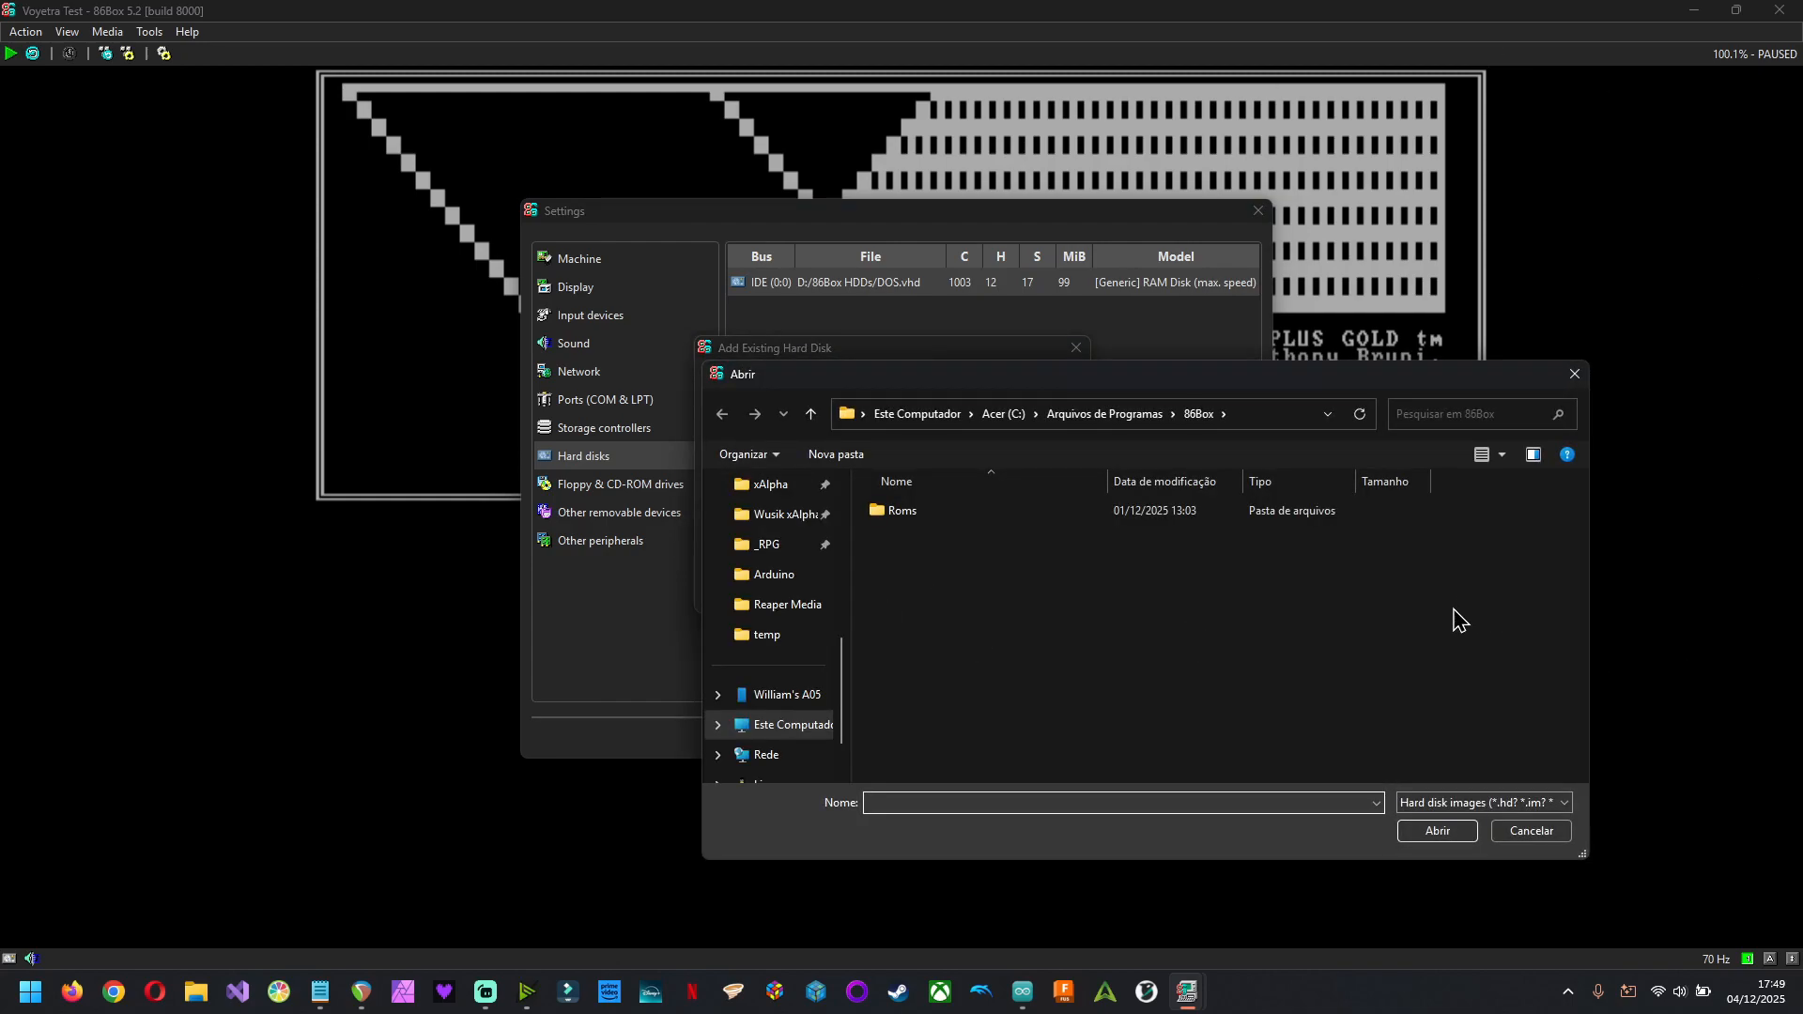
pyautogui.press('Escape')
pyautogui.press('Escape')
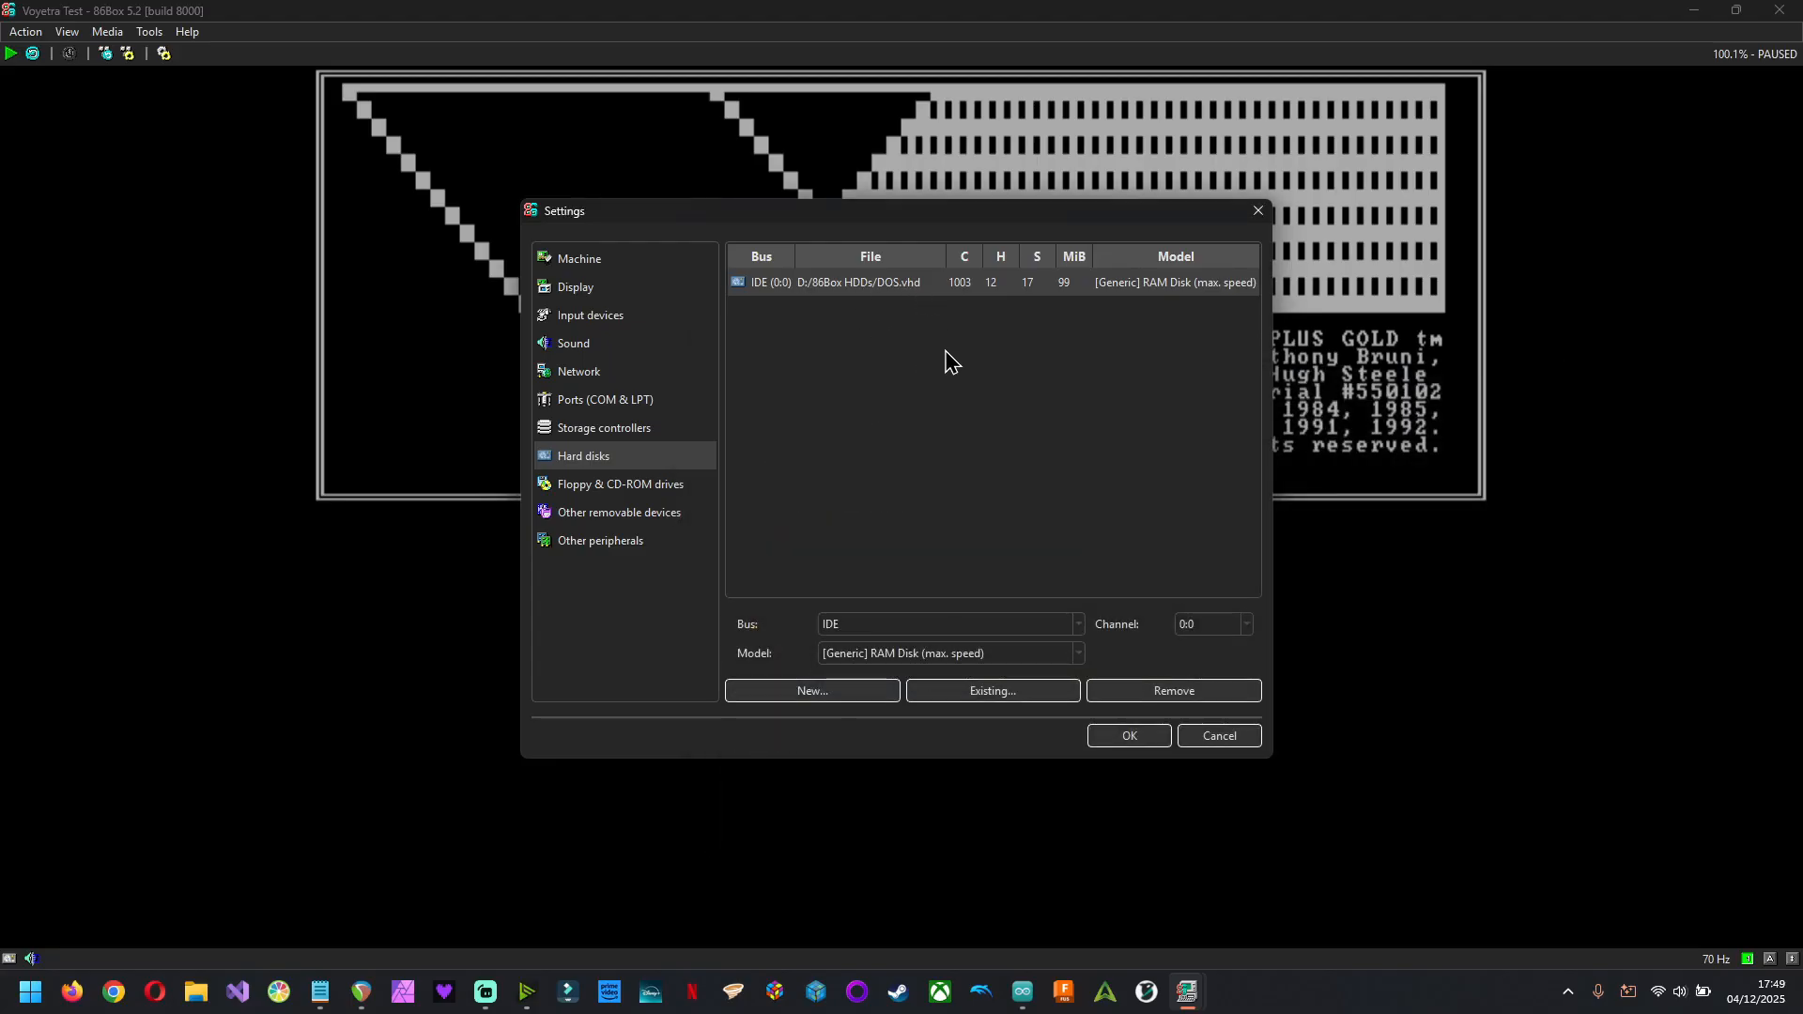
pyautogui.press('Escape')
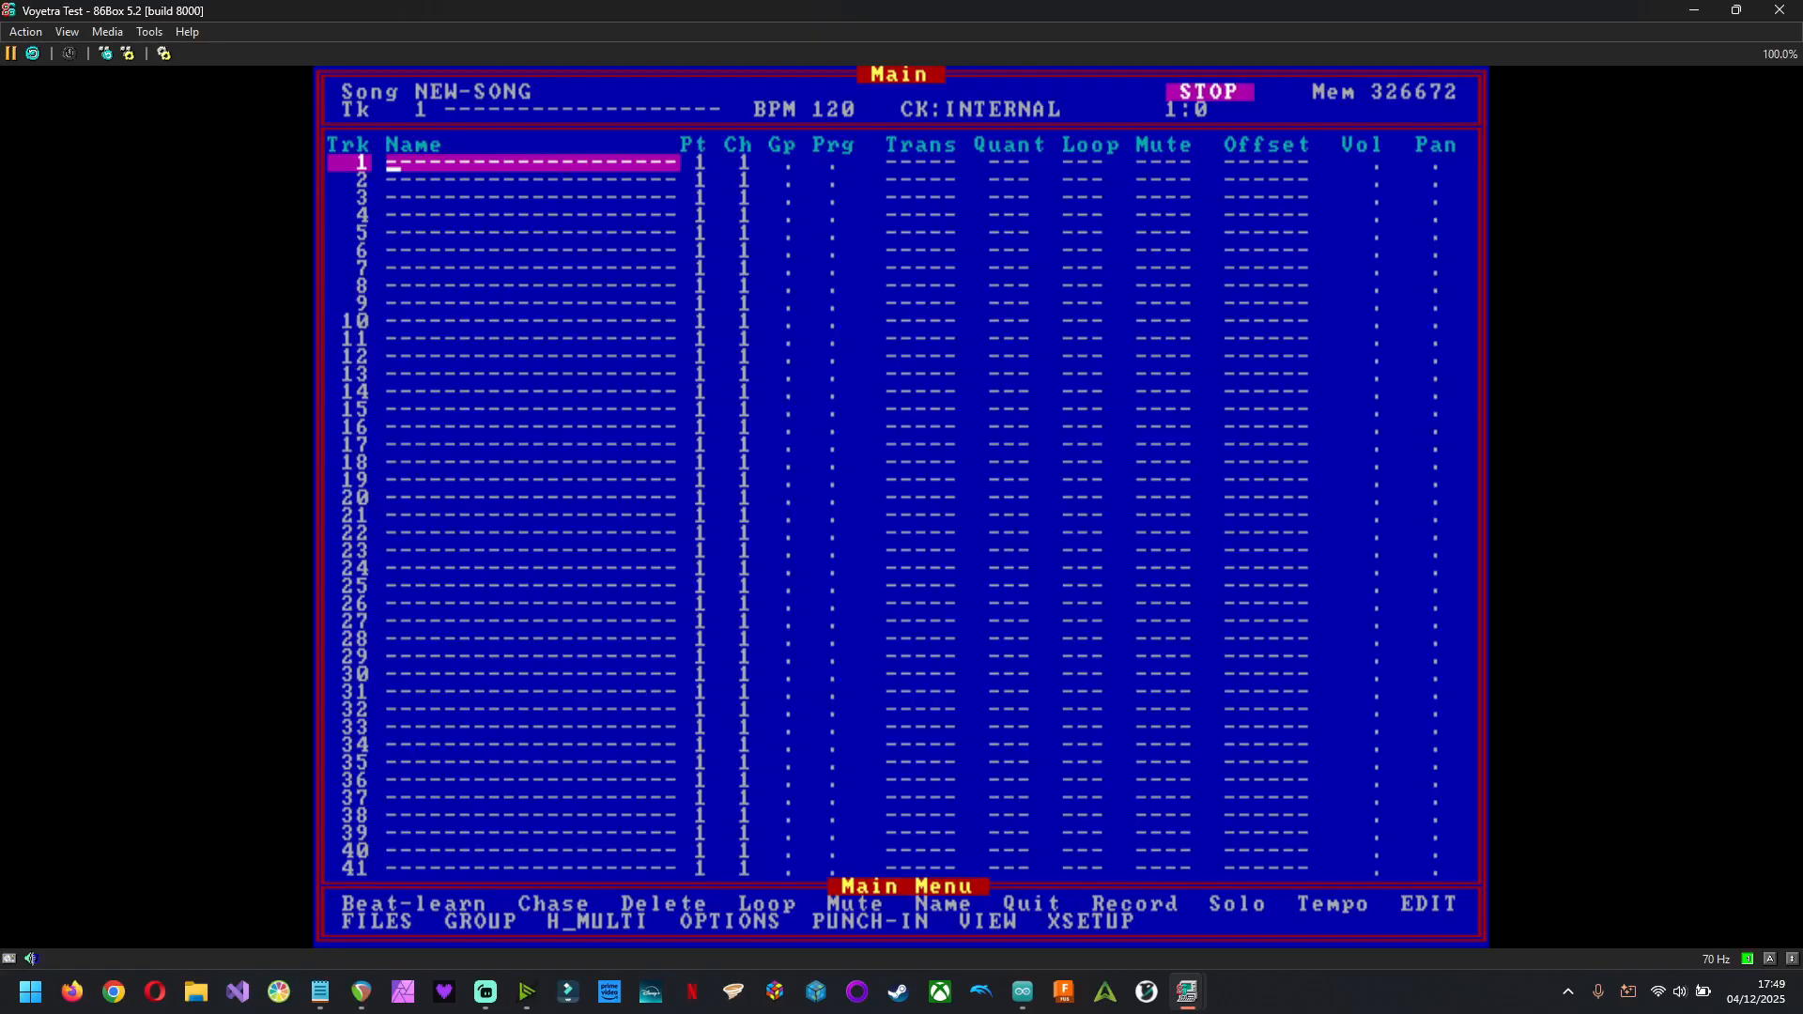
# Examine track 1's columns from its name through port and channel on the sequencer's main screen
pyautogui.press('Right')
pyautogui.press('Right')
pyautogui.press('Right')
pyautogui.press('Right')
pyautogui.press('Left')
pyautogui.press('Left')
pyautogui.press('Left')
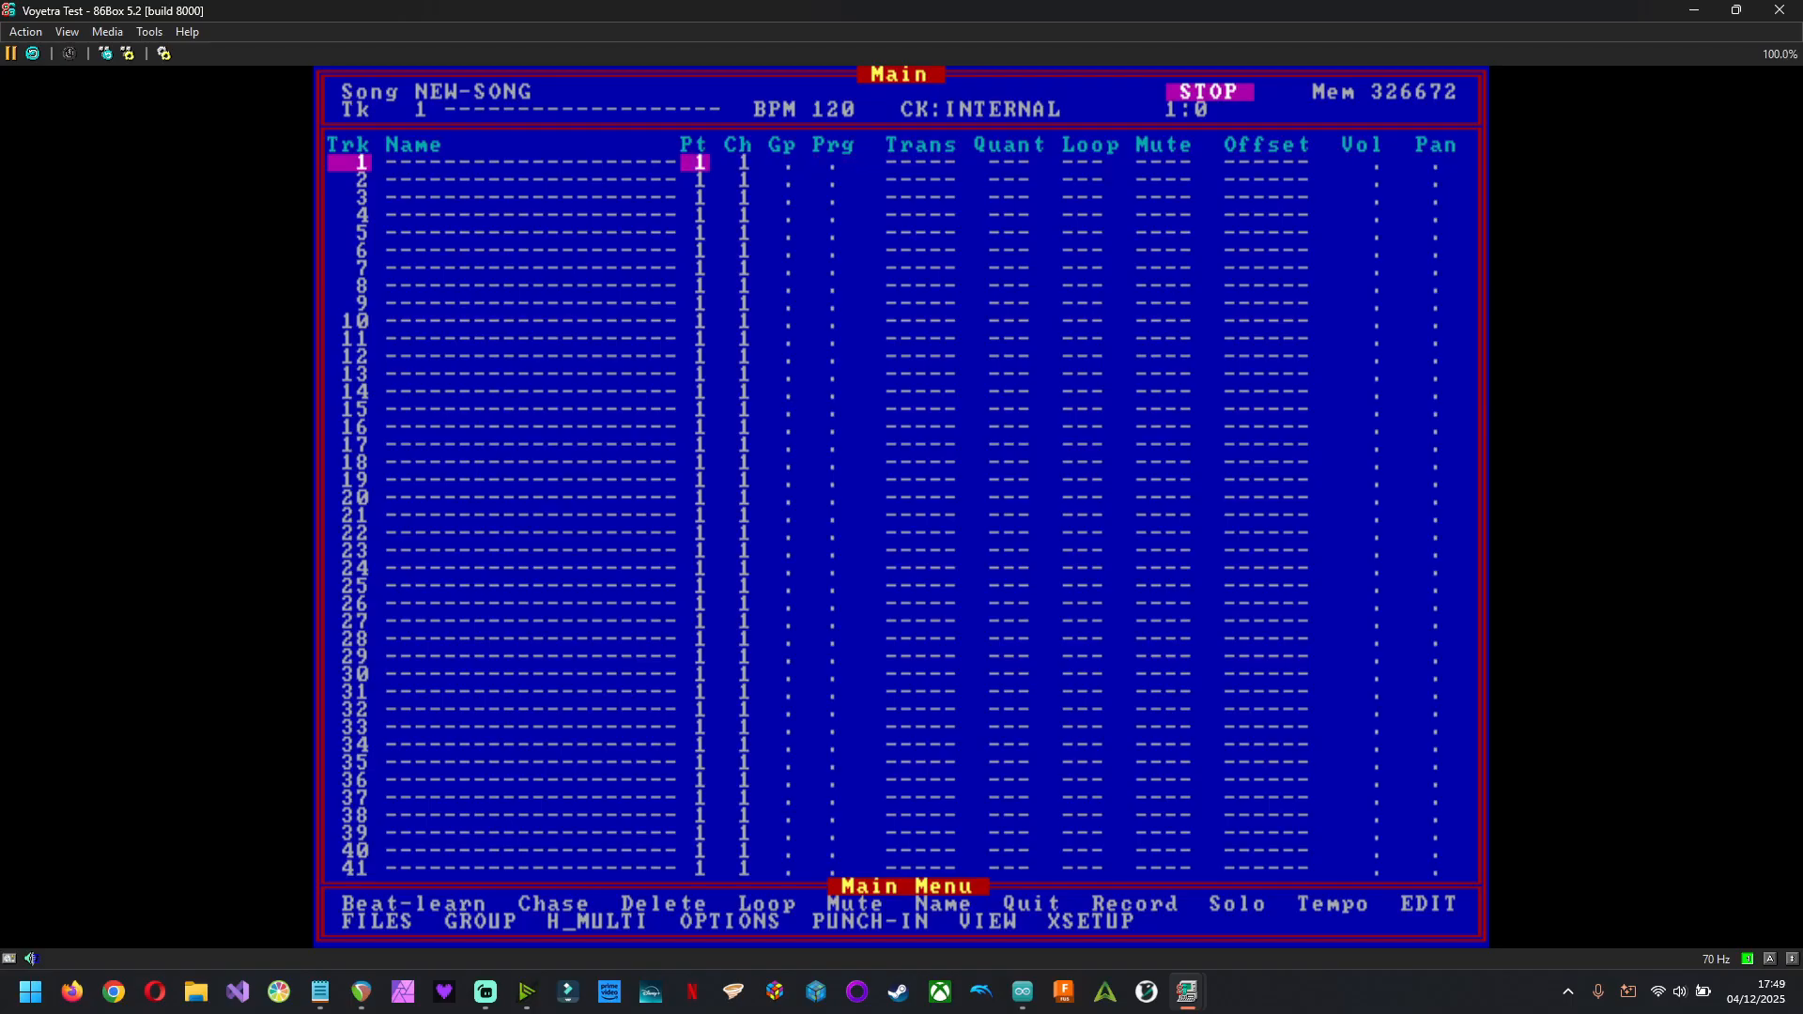
pyautogui.press('Left')
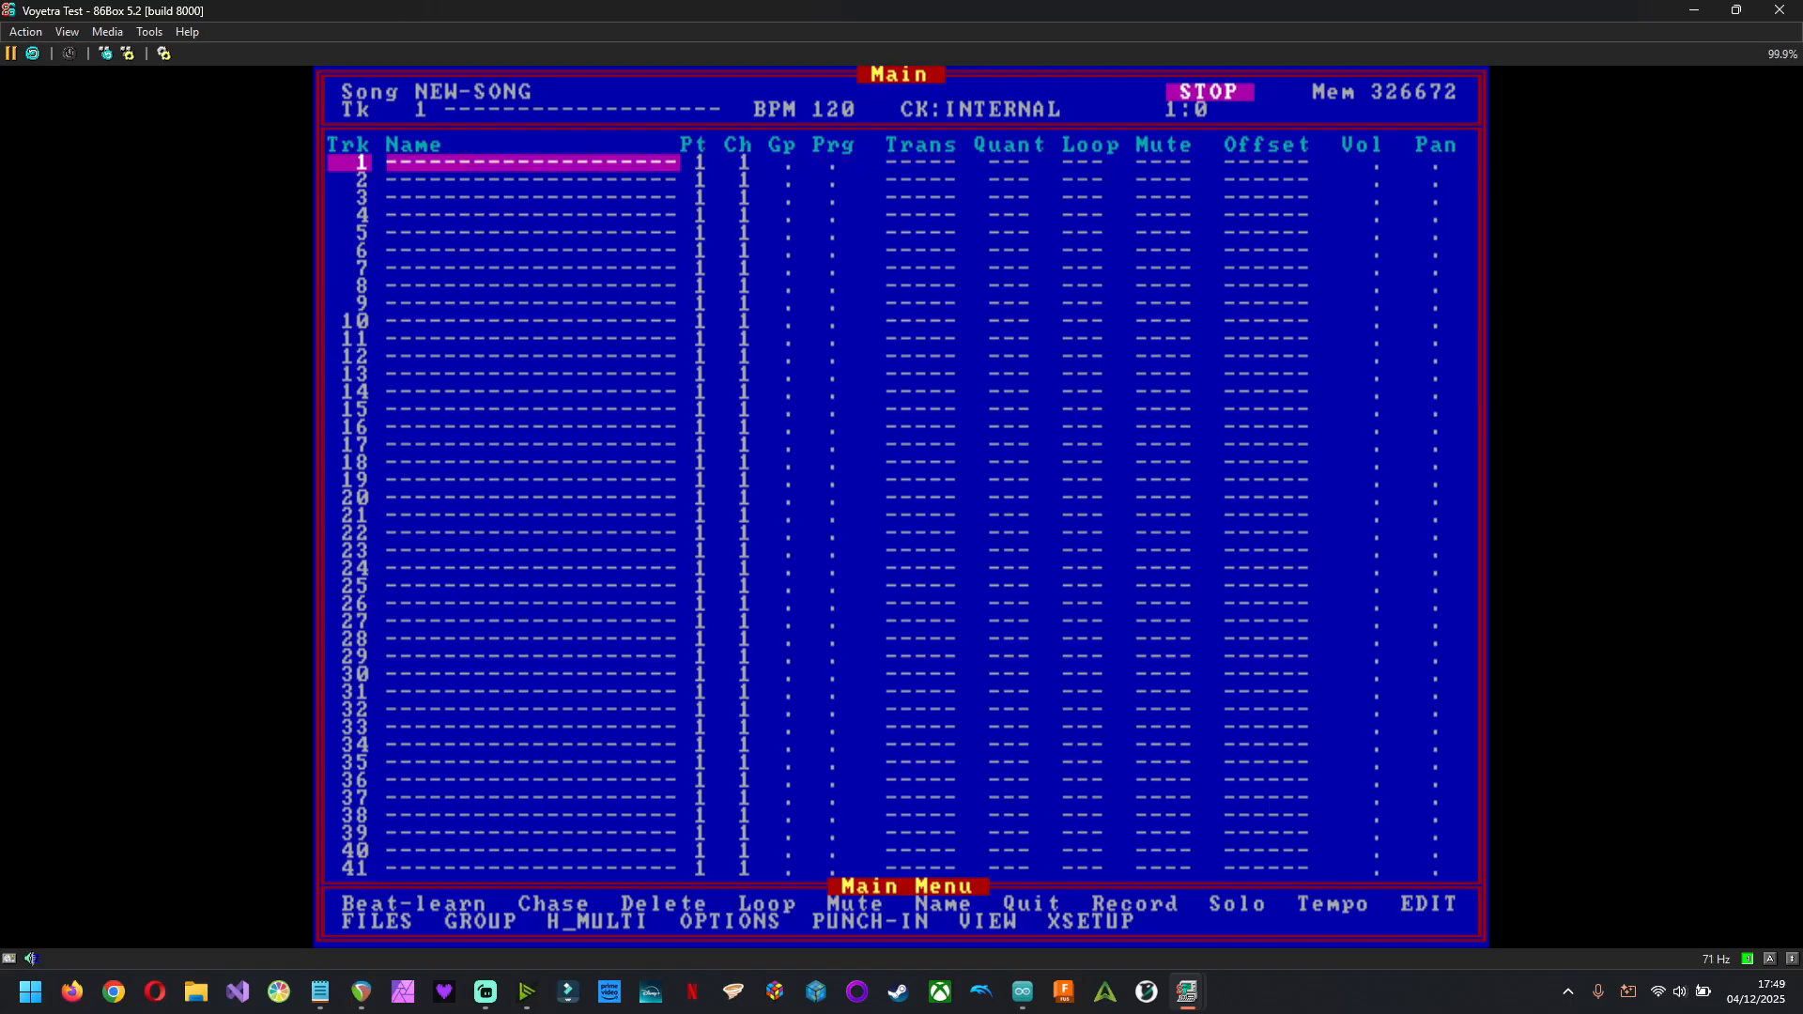
# Set the MIDI Thru mode to CURRENT with Rechannelize ON and return to the main screen
pyautogui.press('F3')
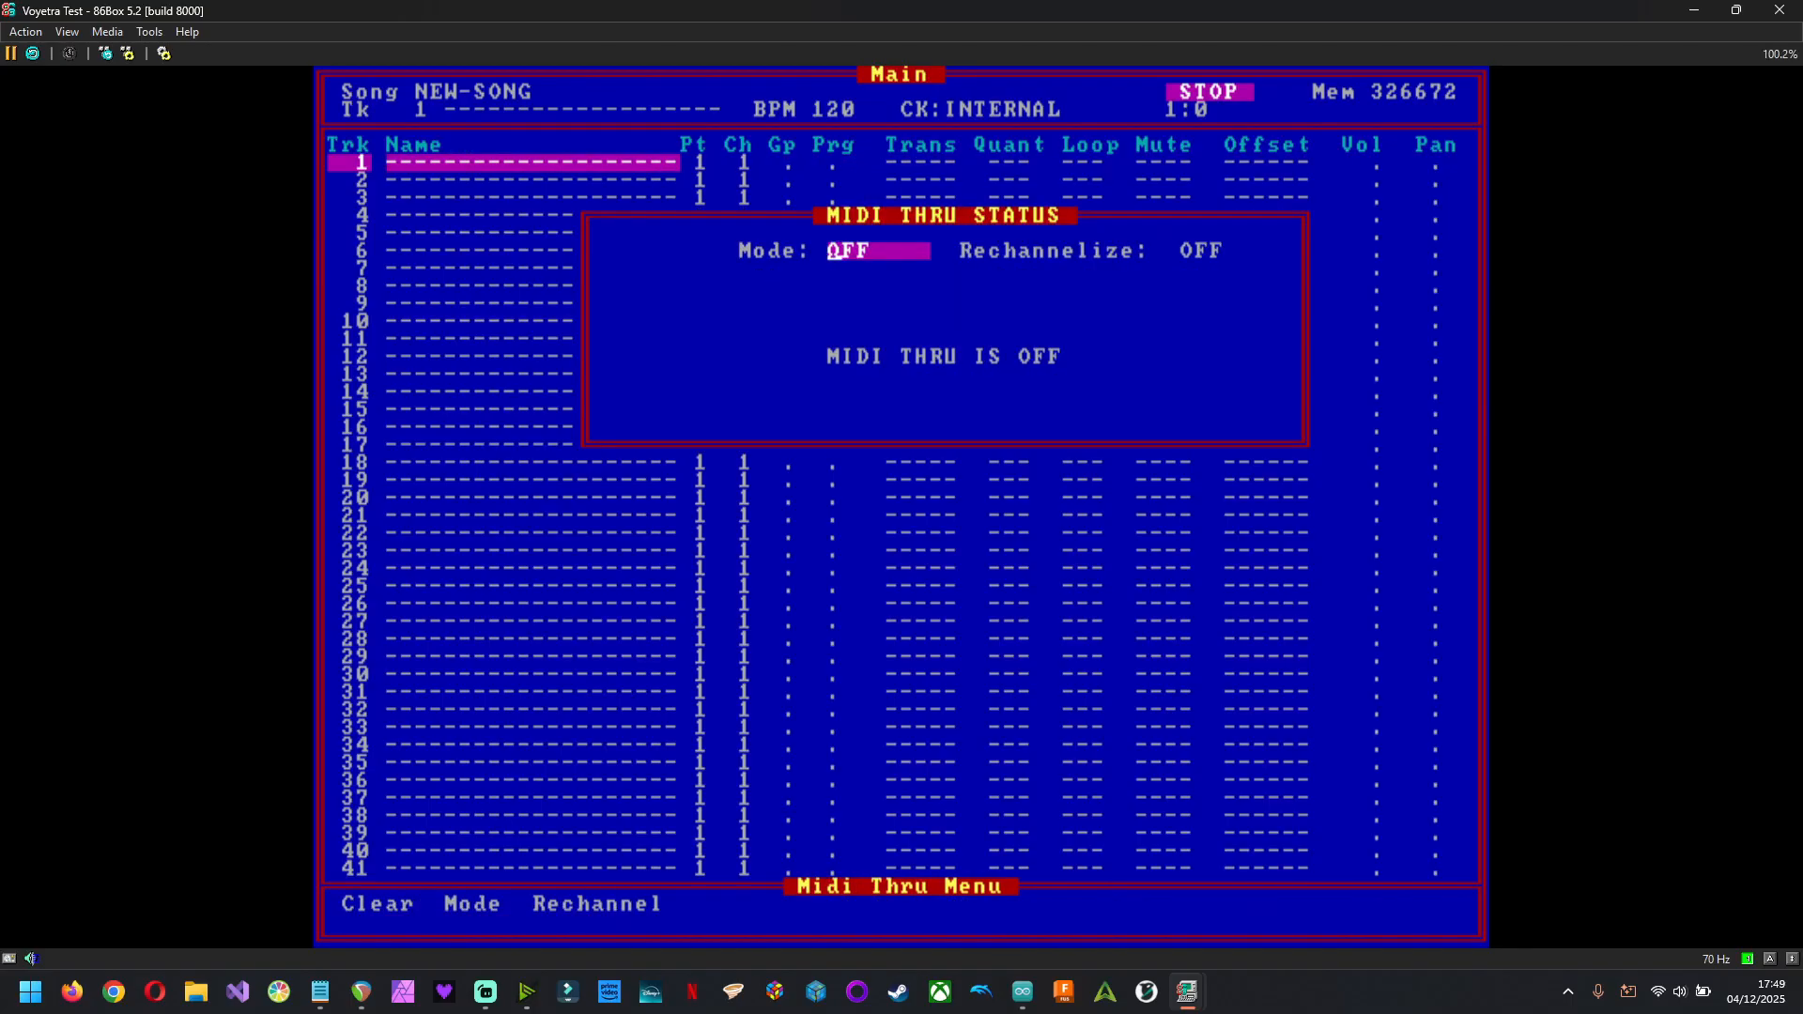
pyautogui.press('m')
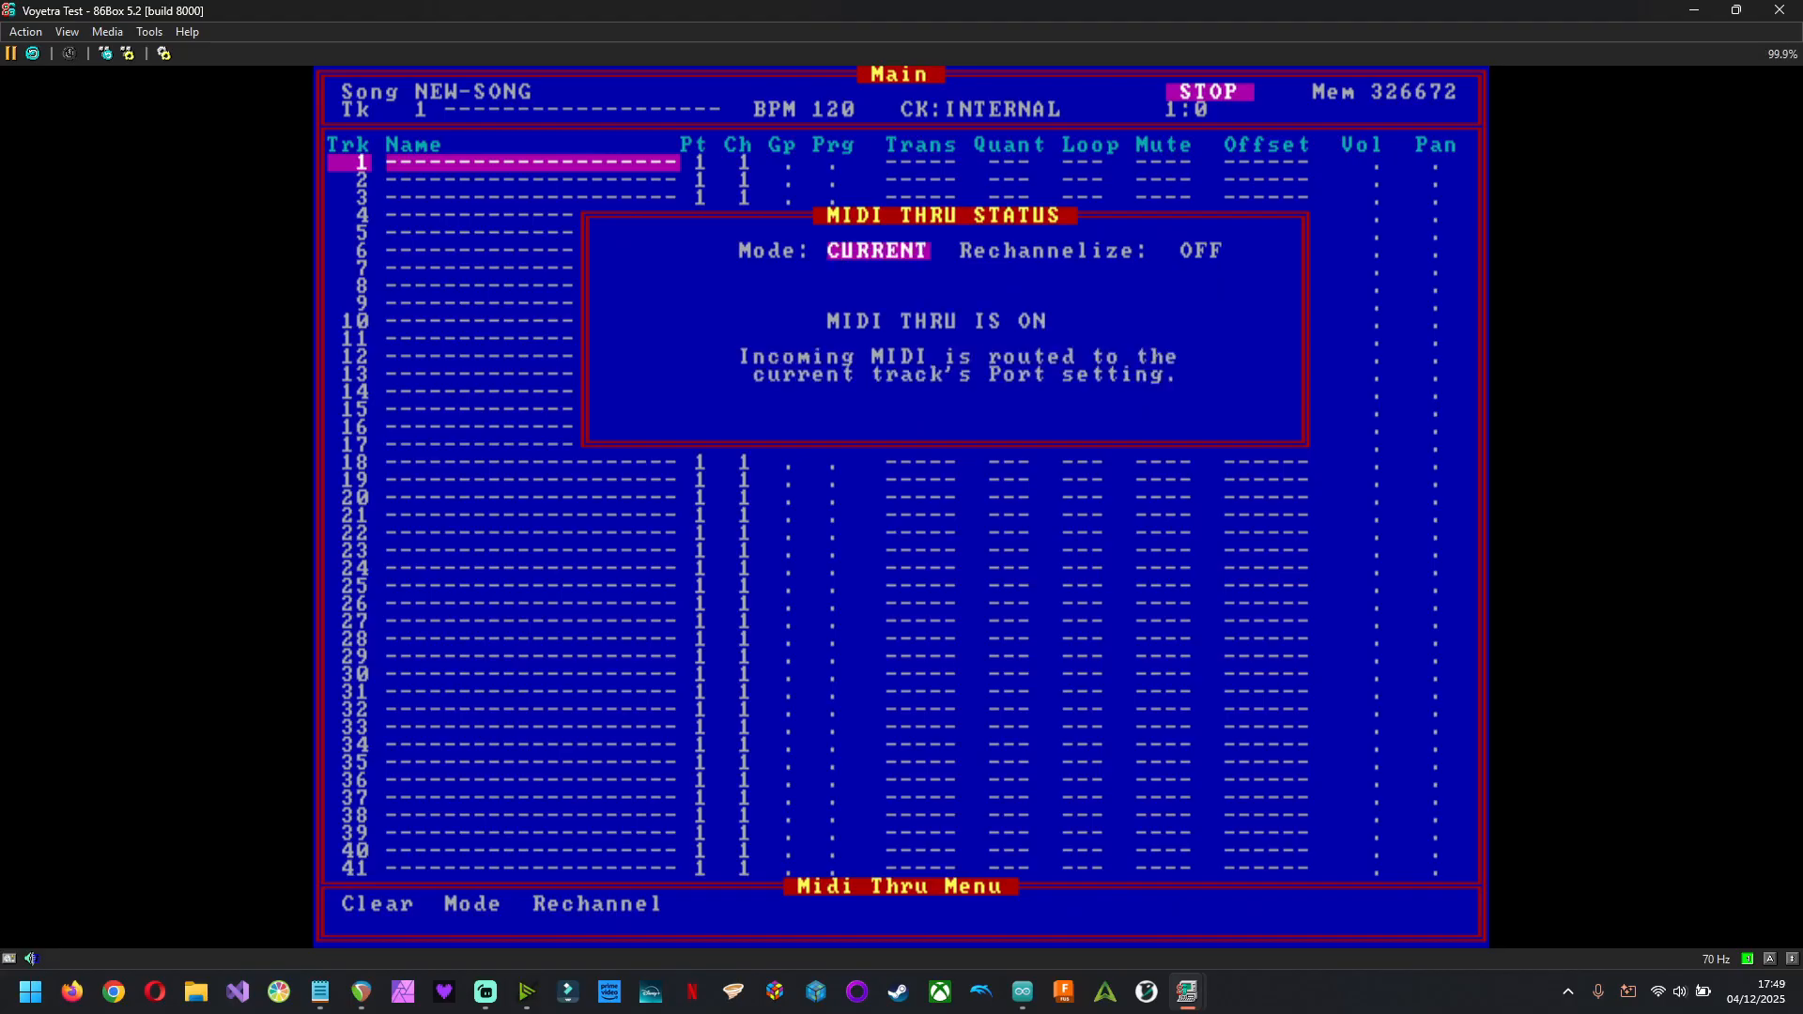
pyautogui.press('r')
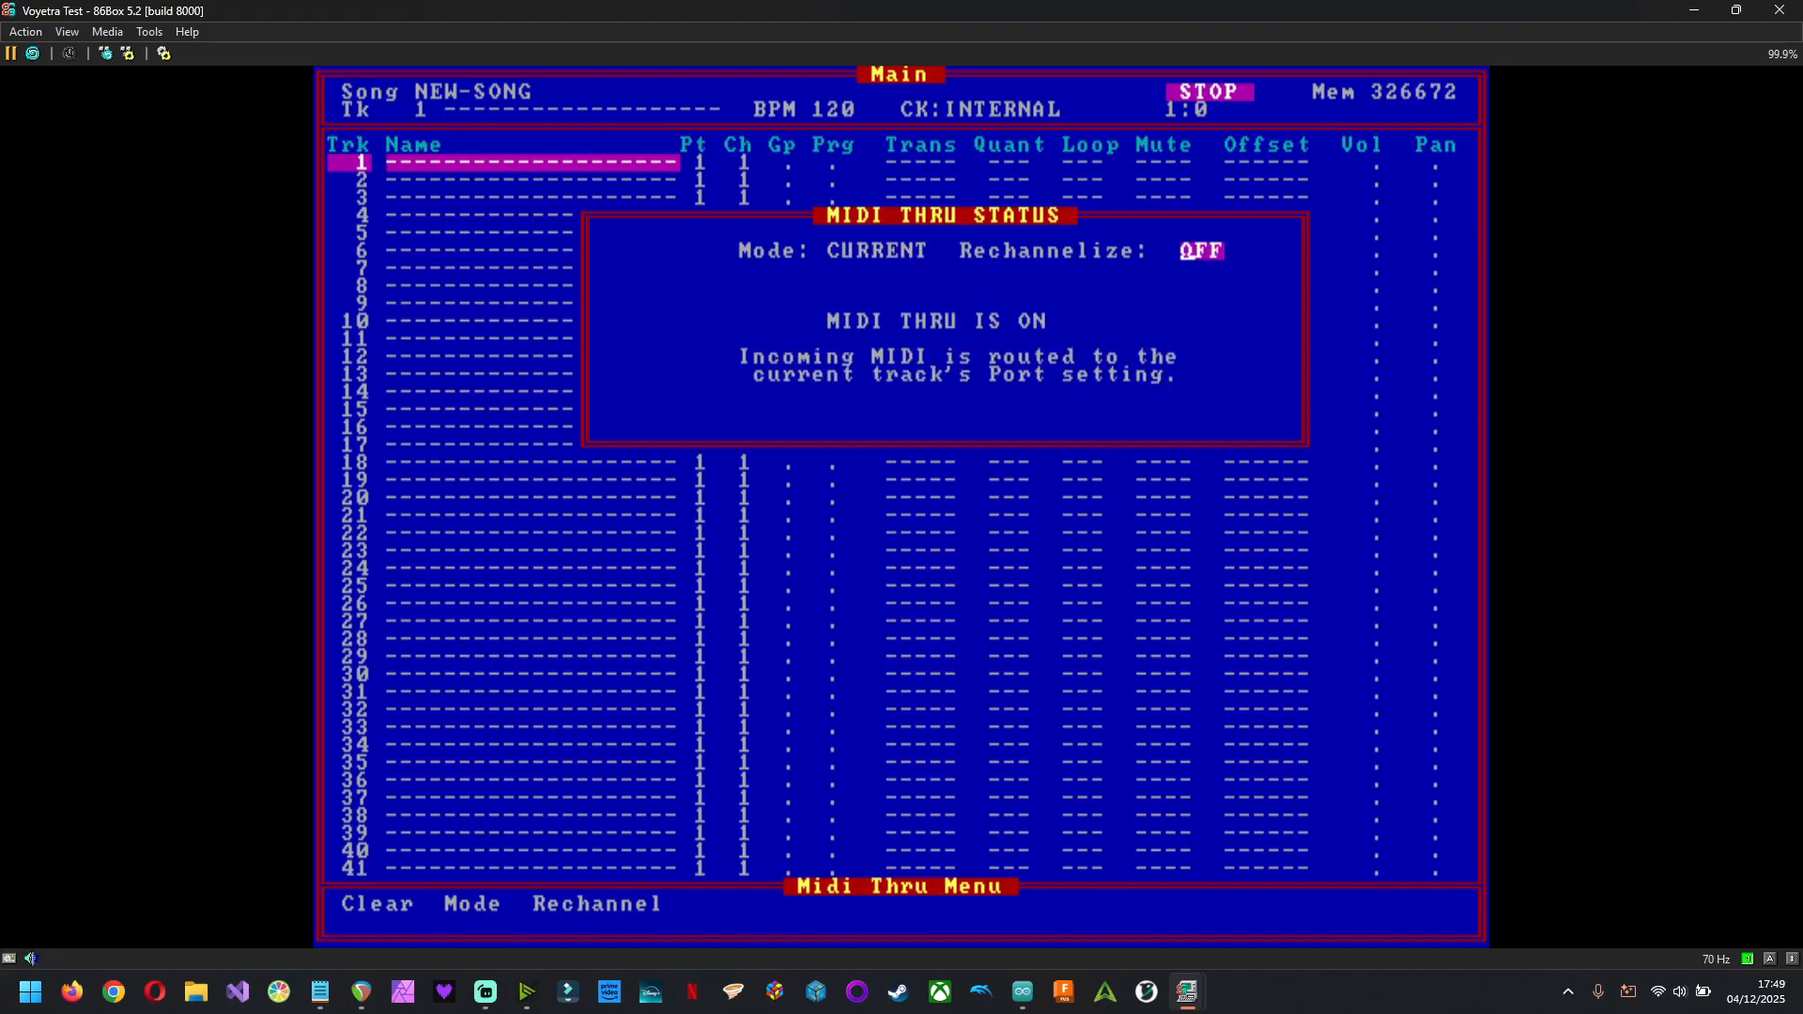
pyautogui.press('+')
pyautogui.press('m')
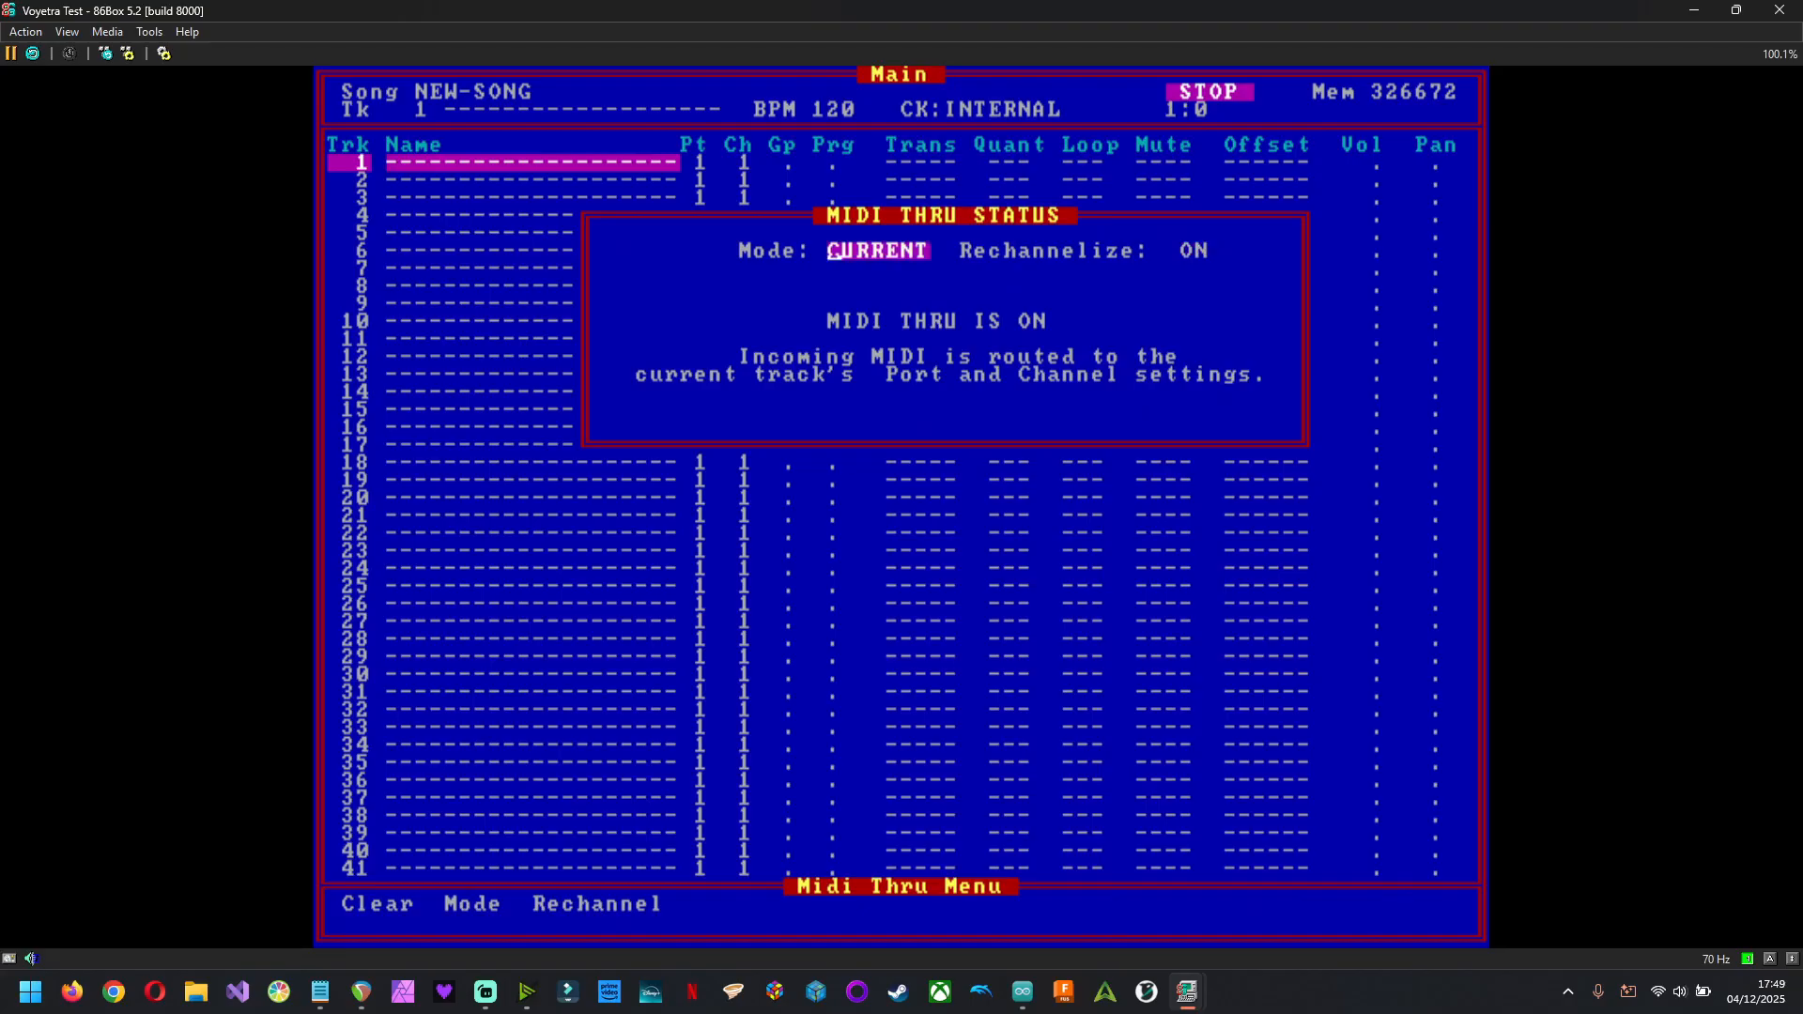
pyautogui.press('r')
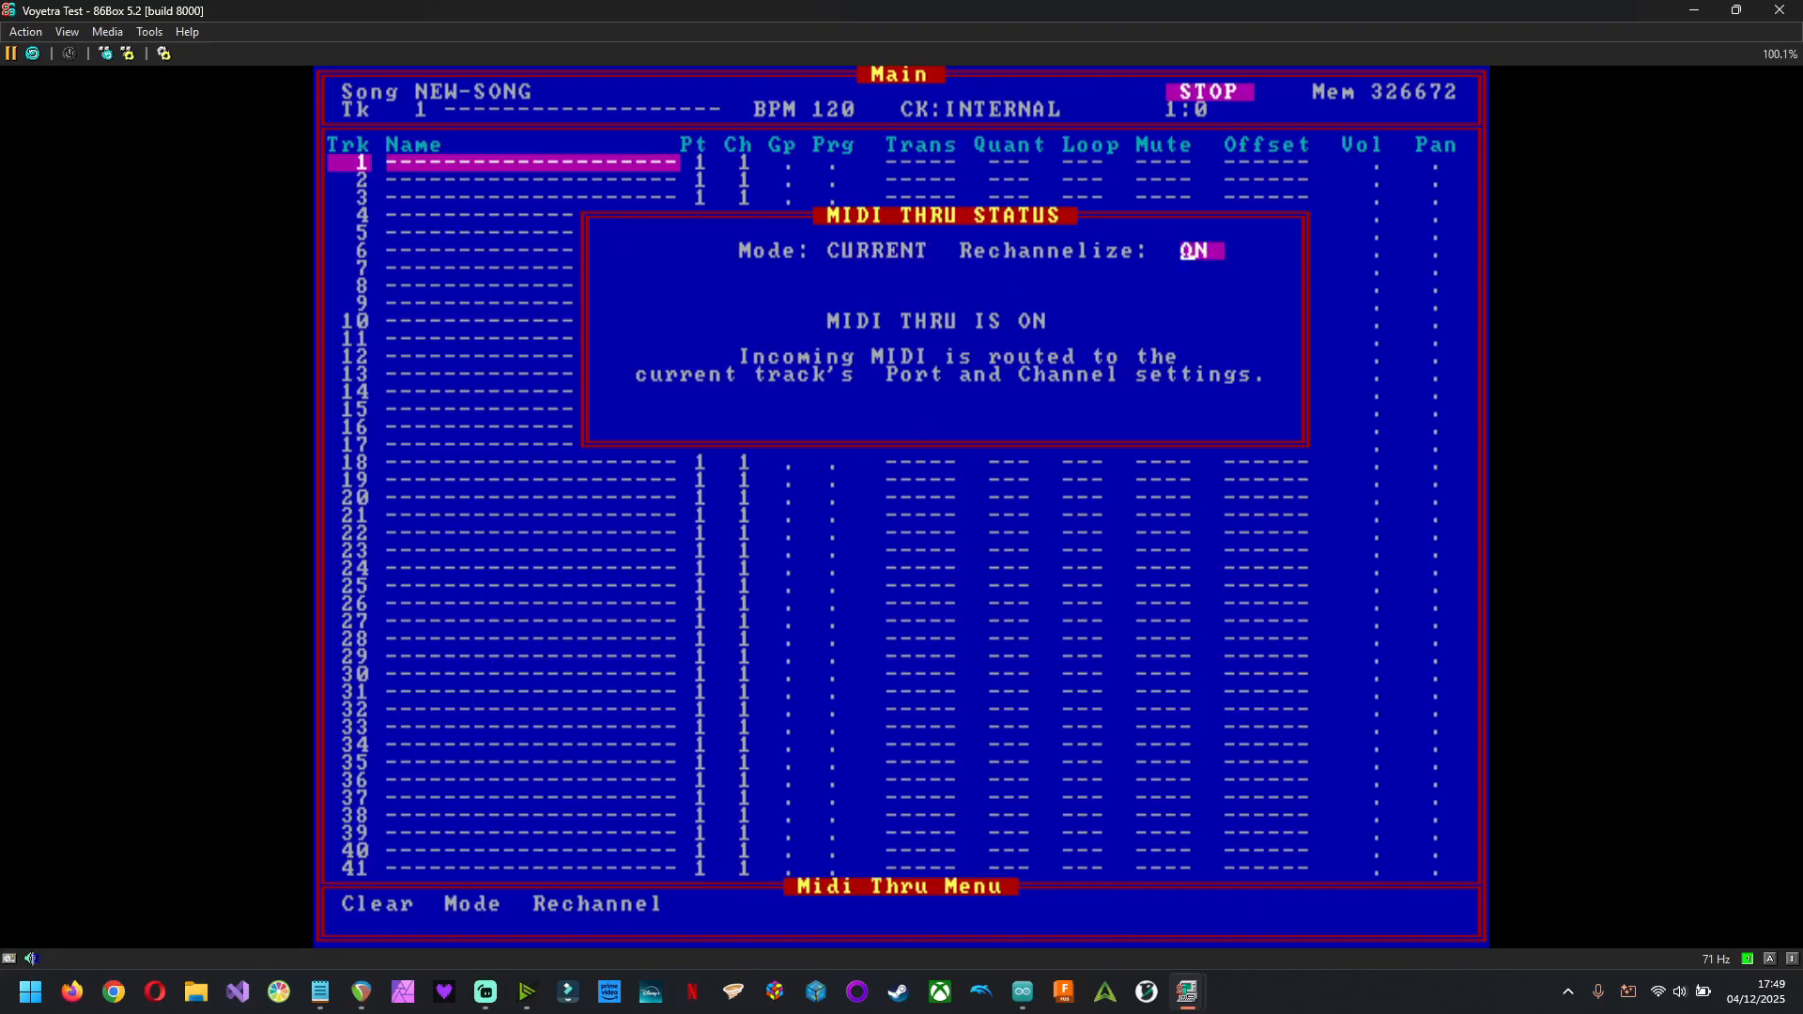
pyautogui.press('Escape')
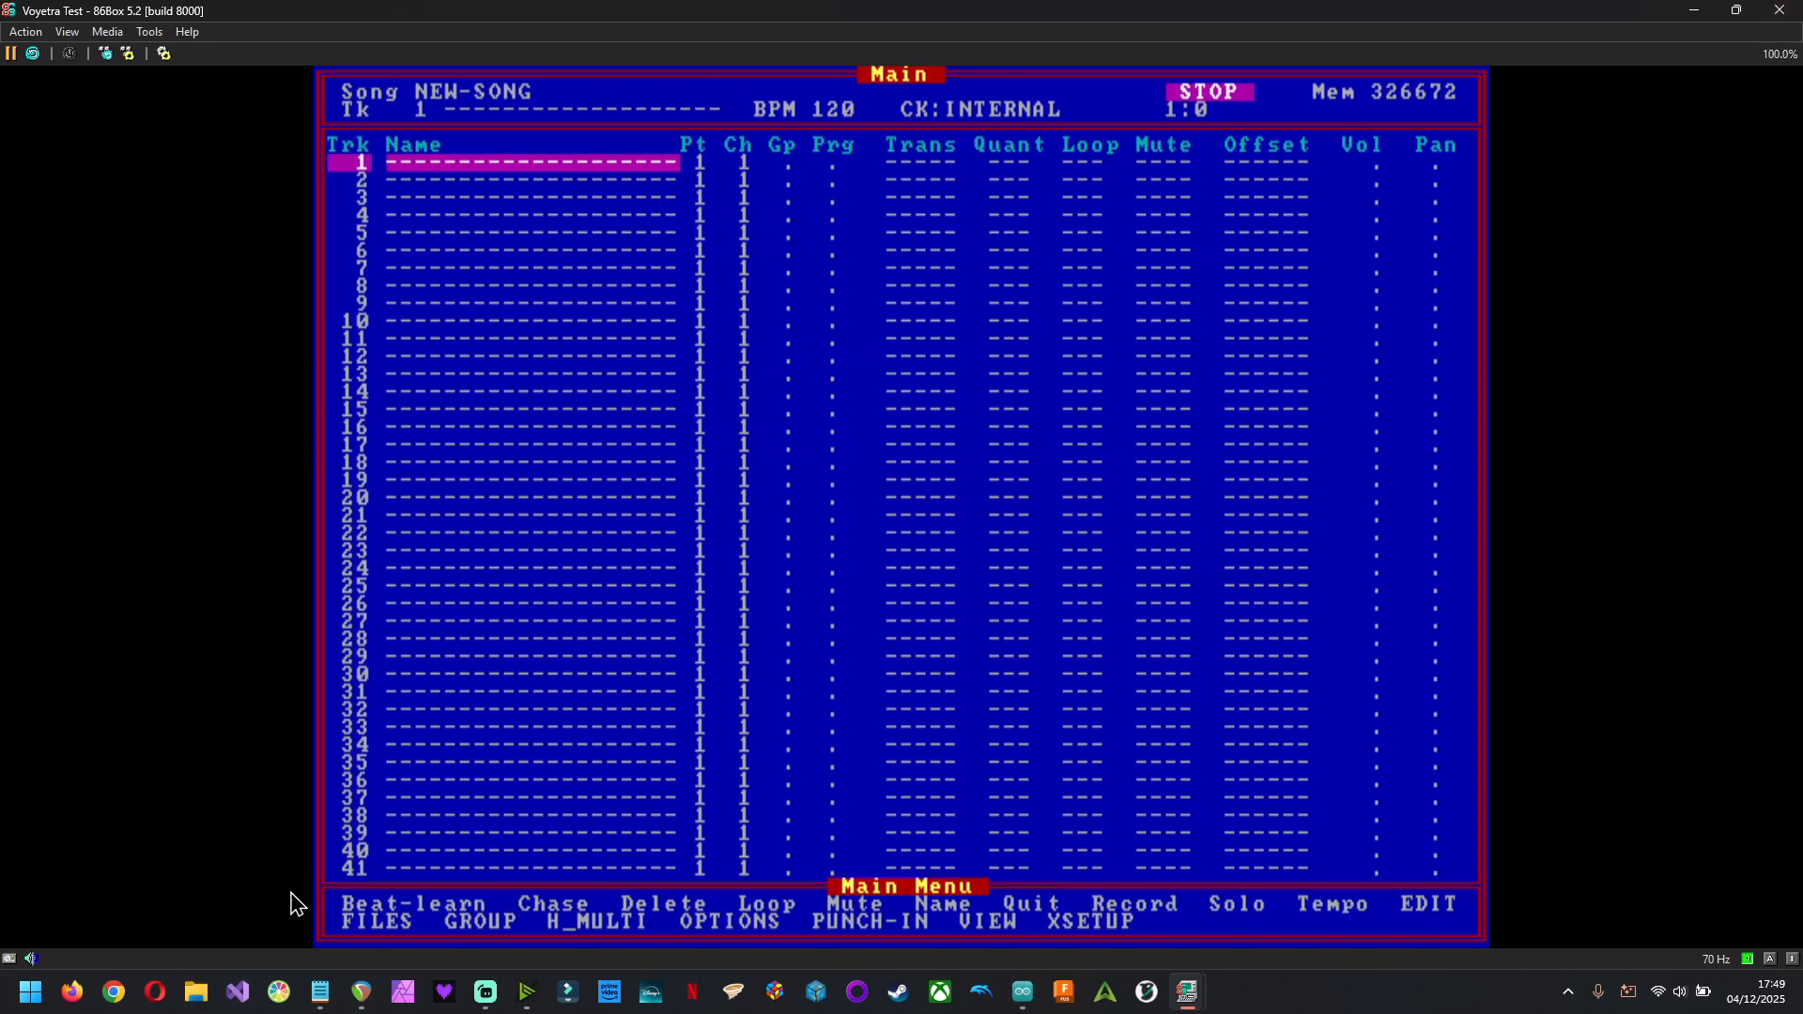
# Switch to REAPER and set the Ch 01 track's MIDI input to USB MIDI Loop, Channel 1
pyautogui.click(366, 997)
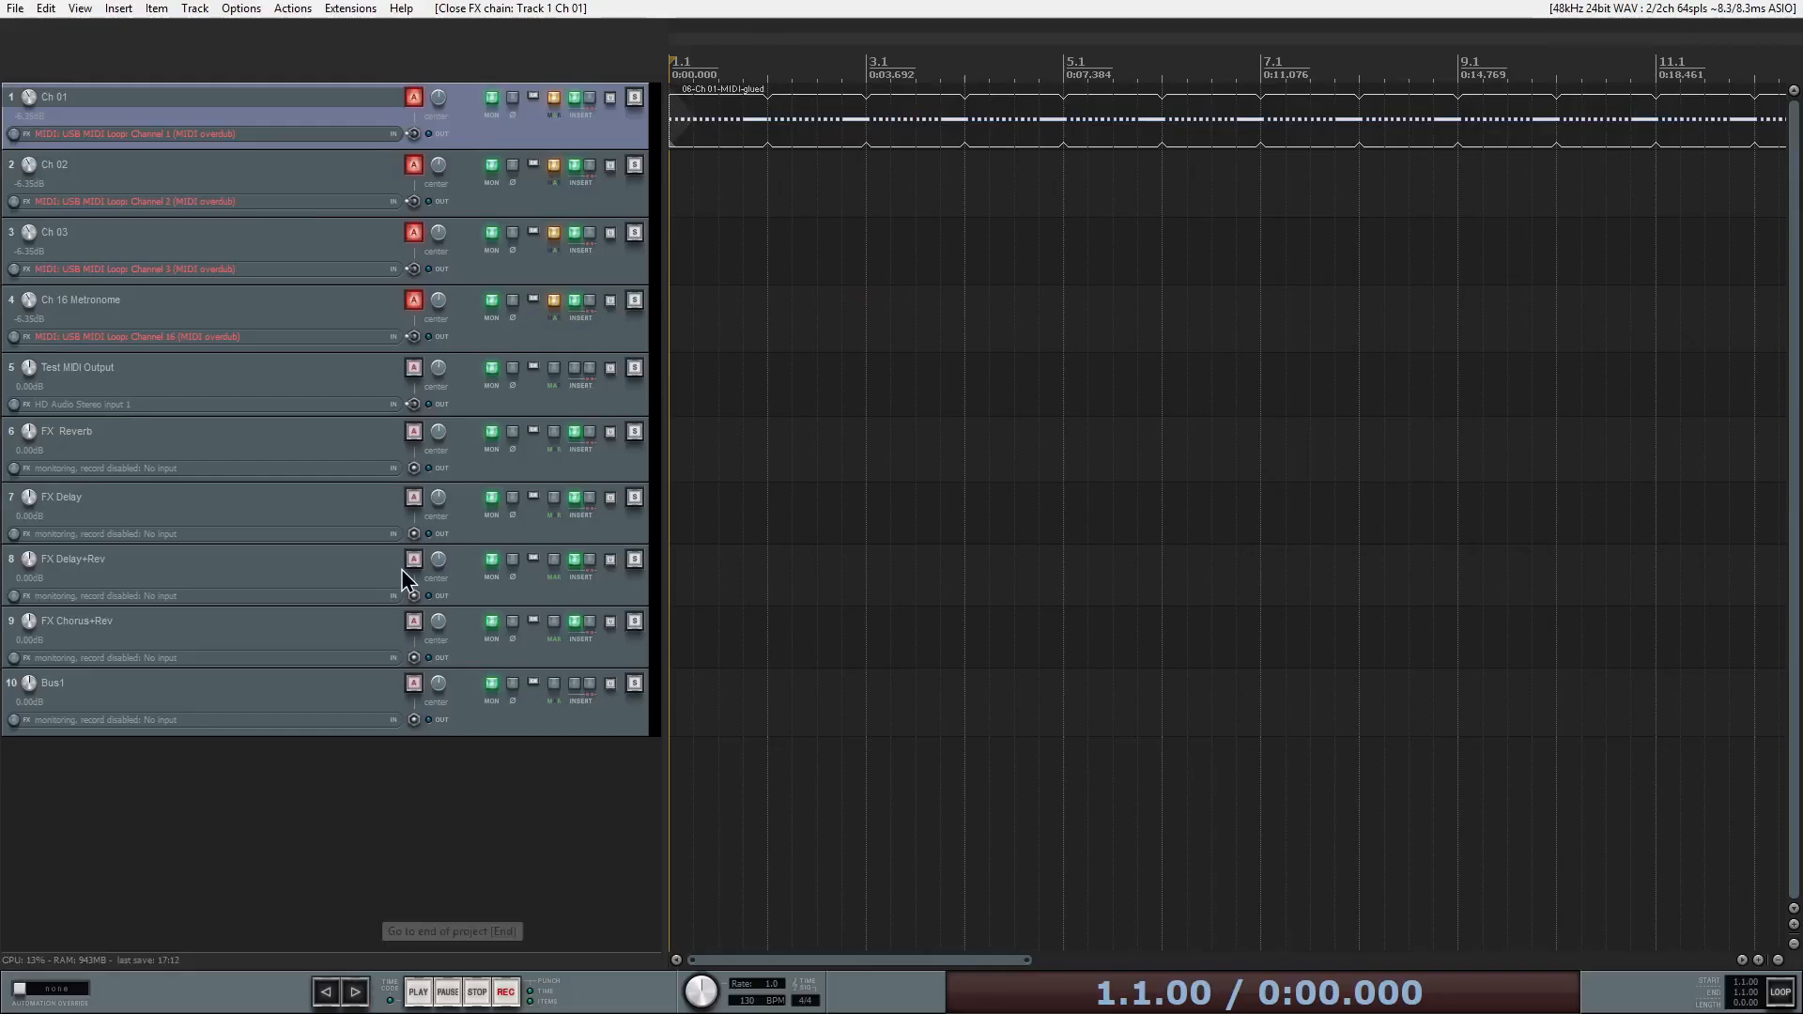
pyautogui.click(131, 133)
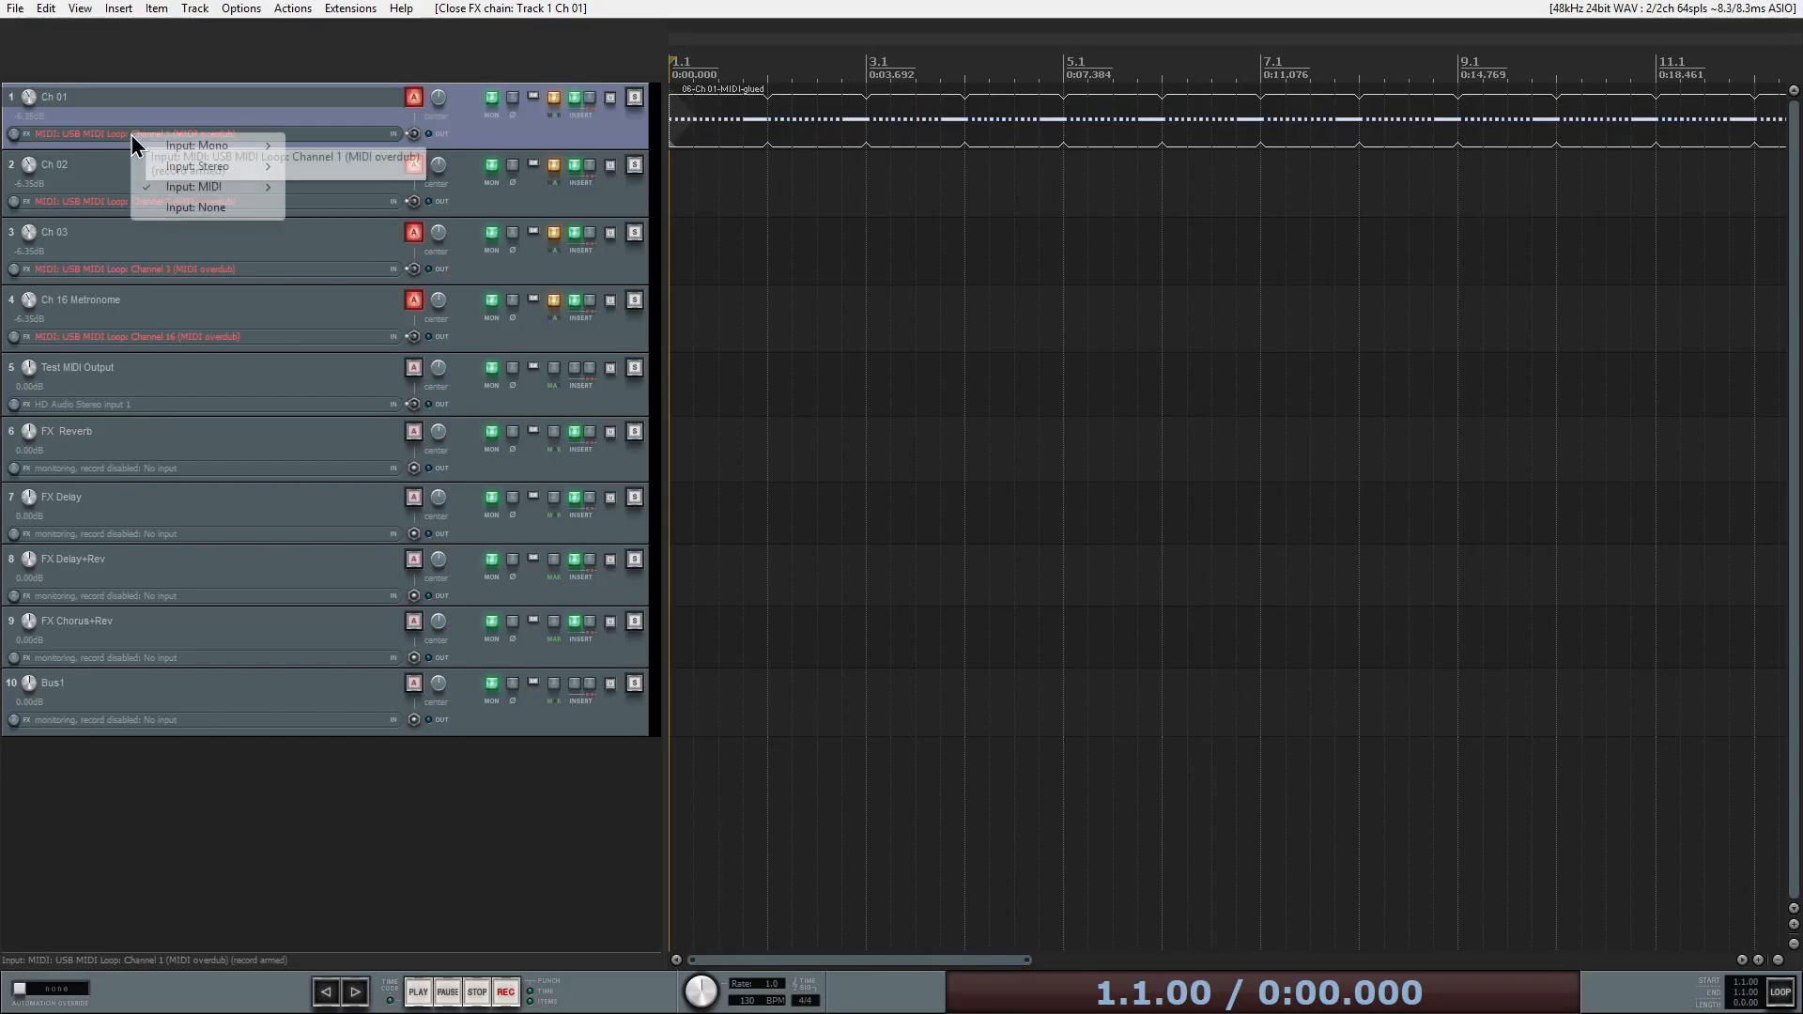
pyautogui.moveTo(223, 194)
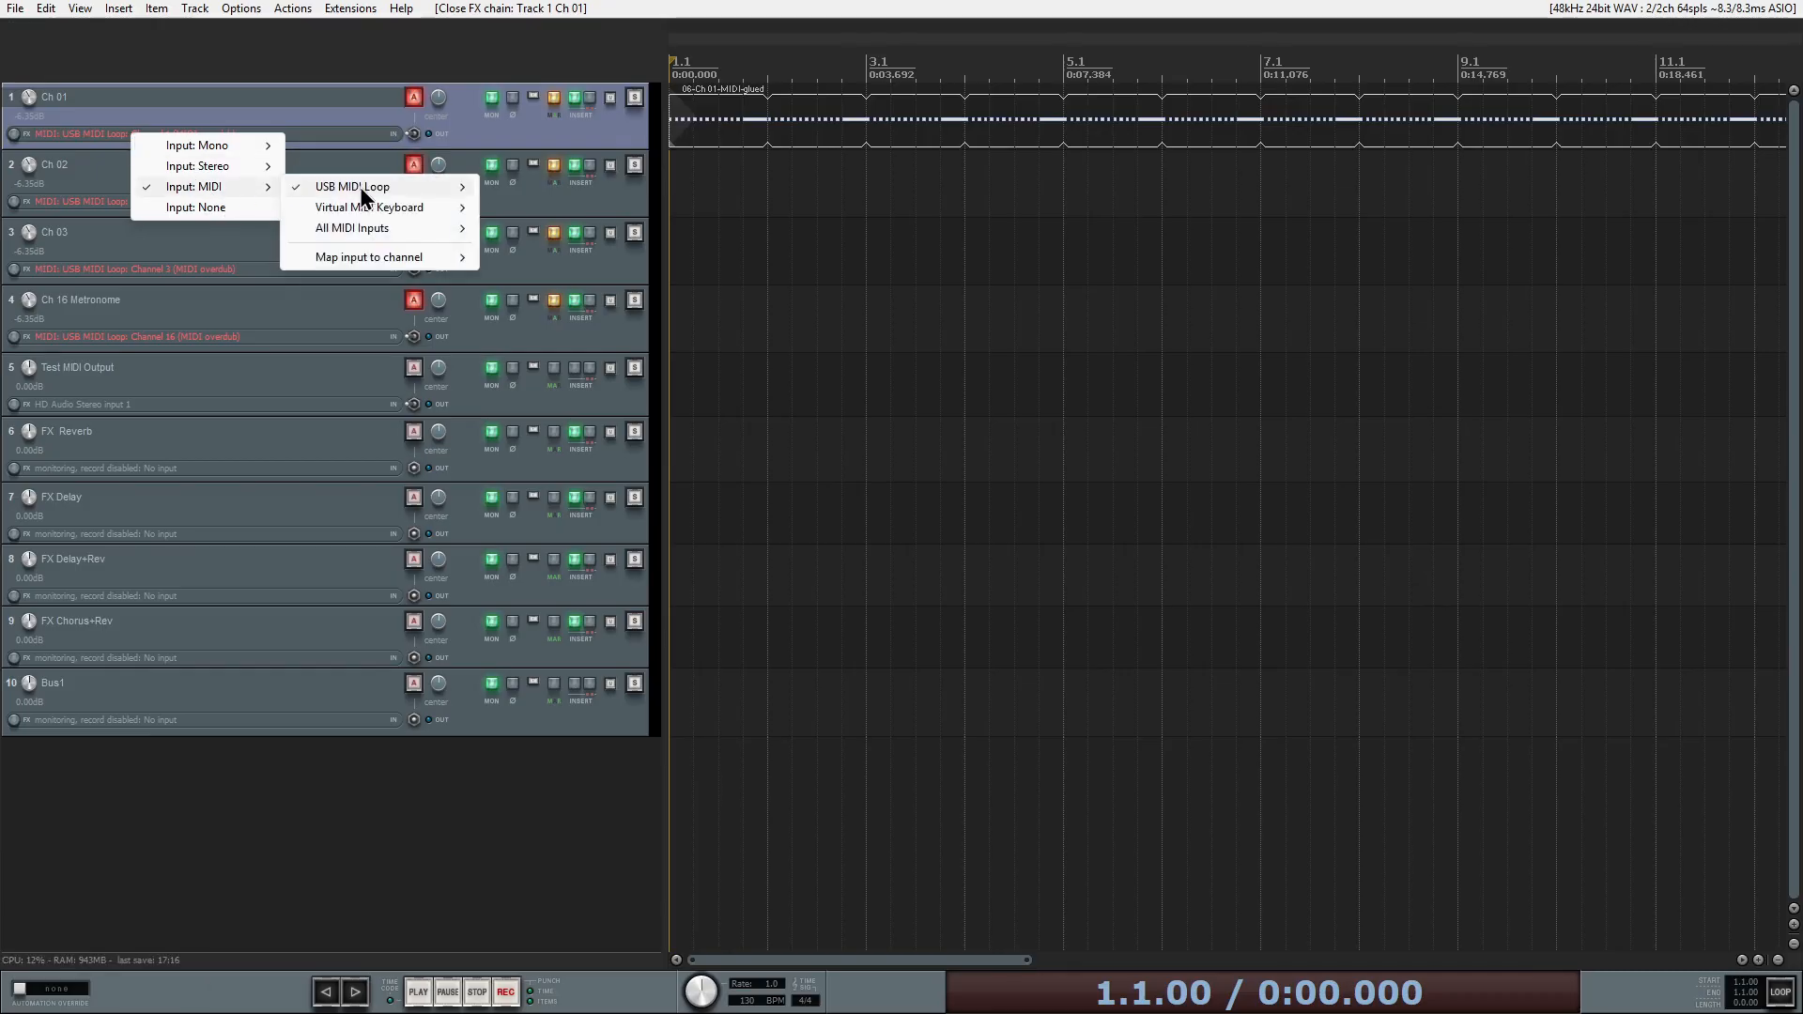
pyautogui.moveTo(385, 184)
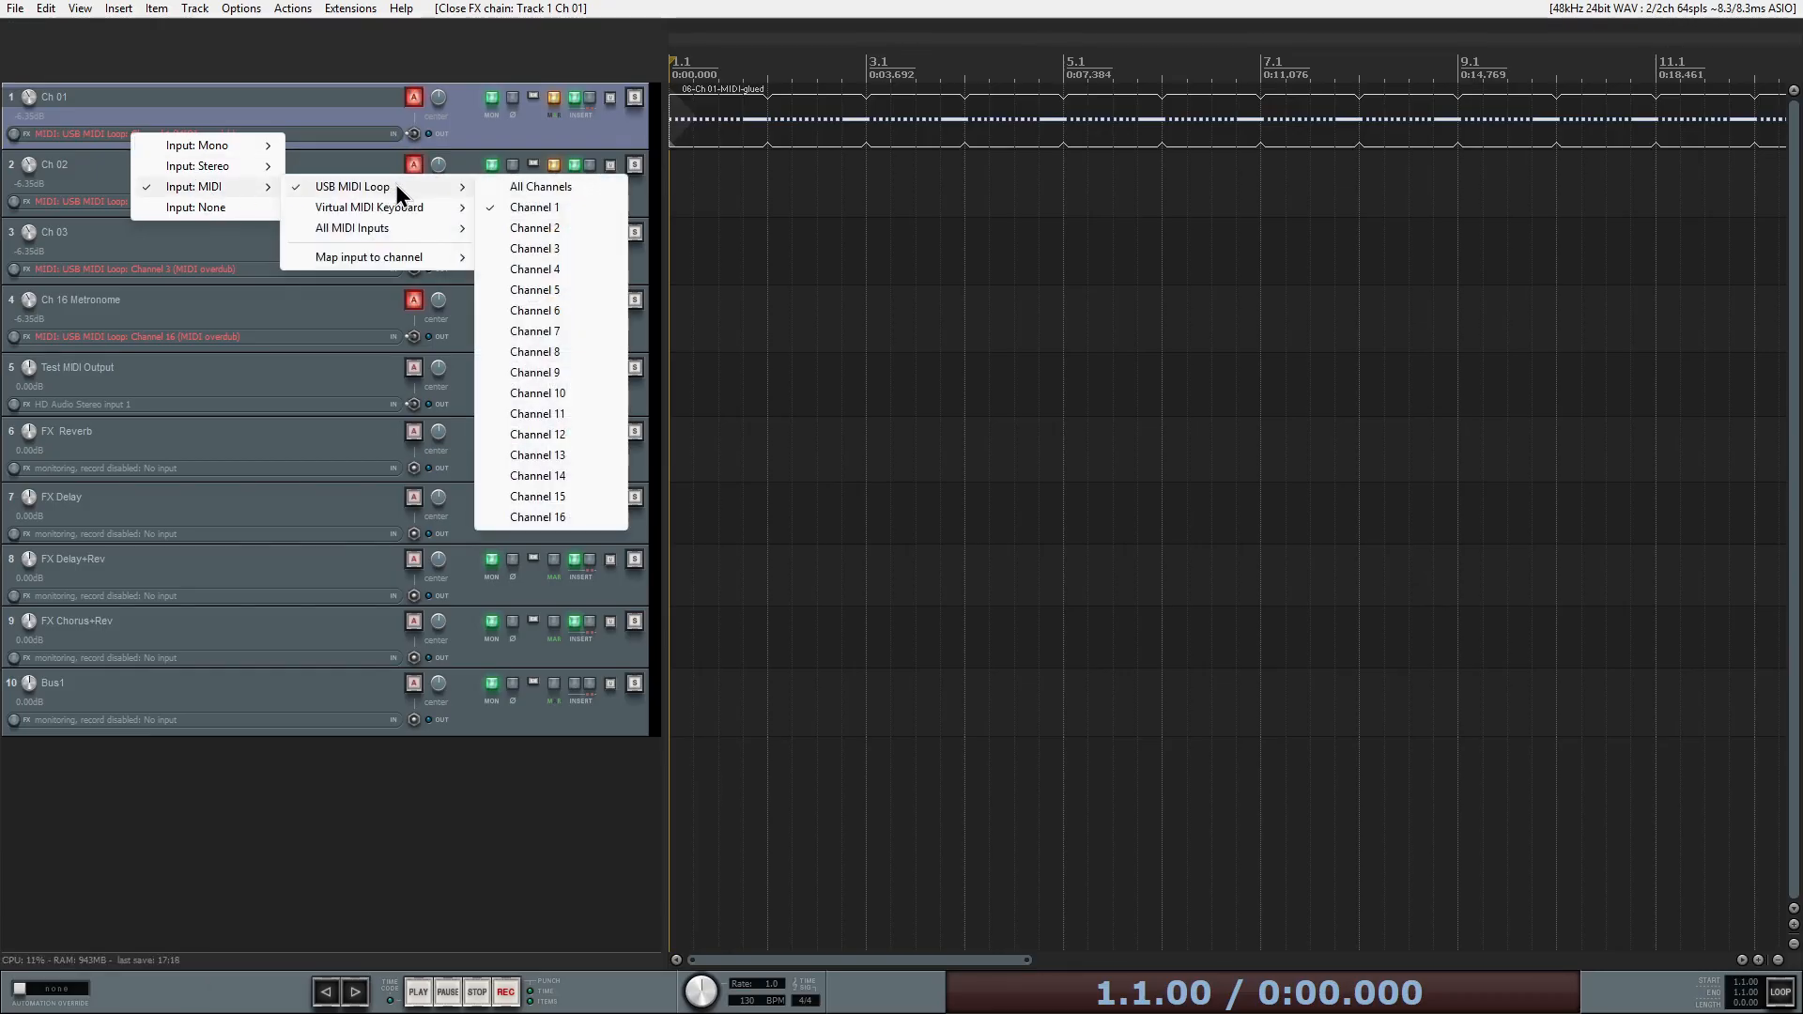
pyautogui.click(515, 206)
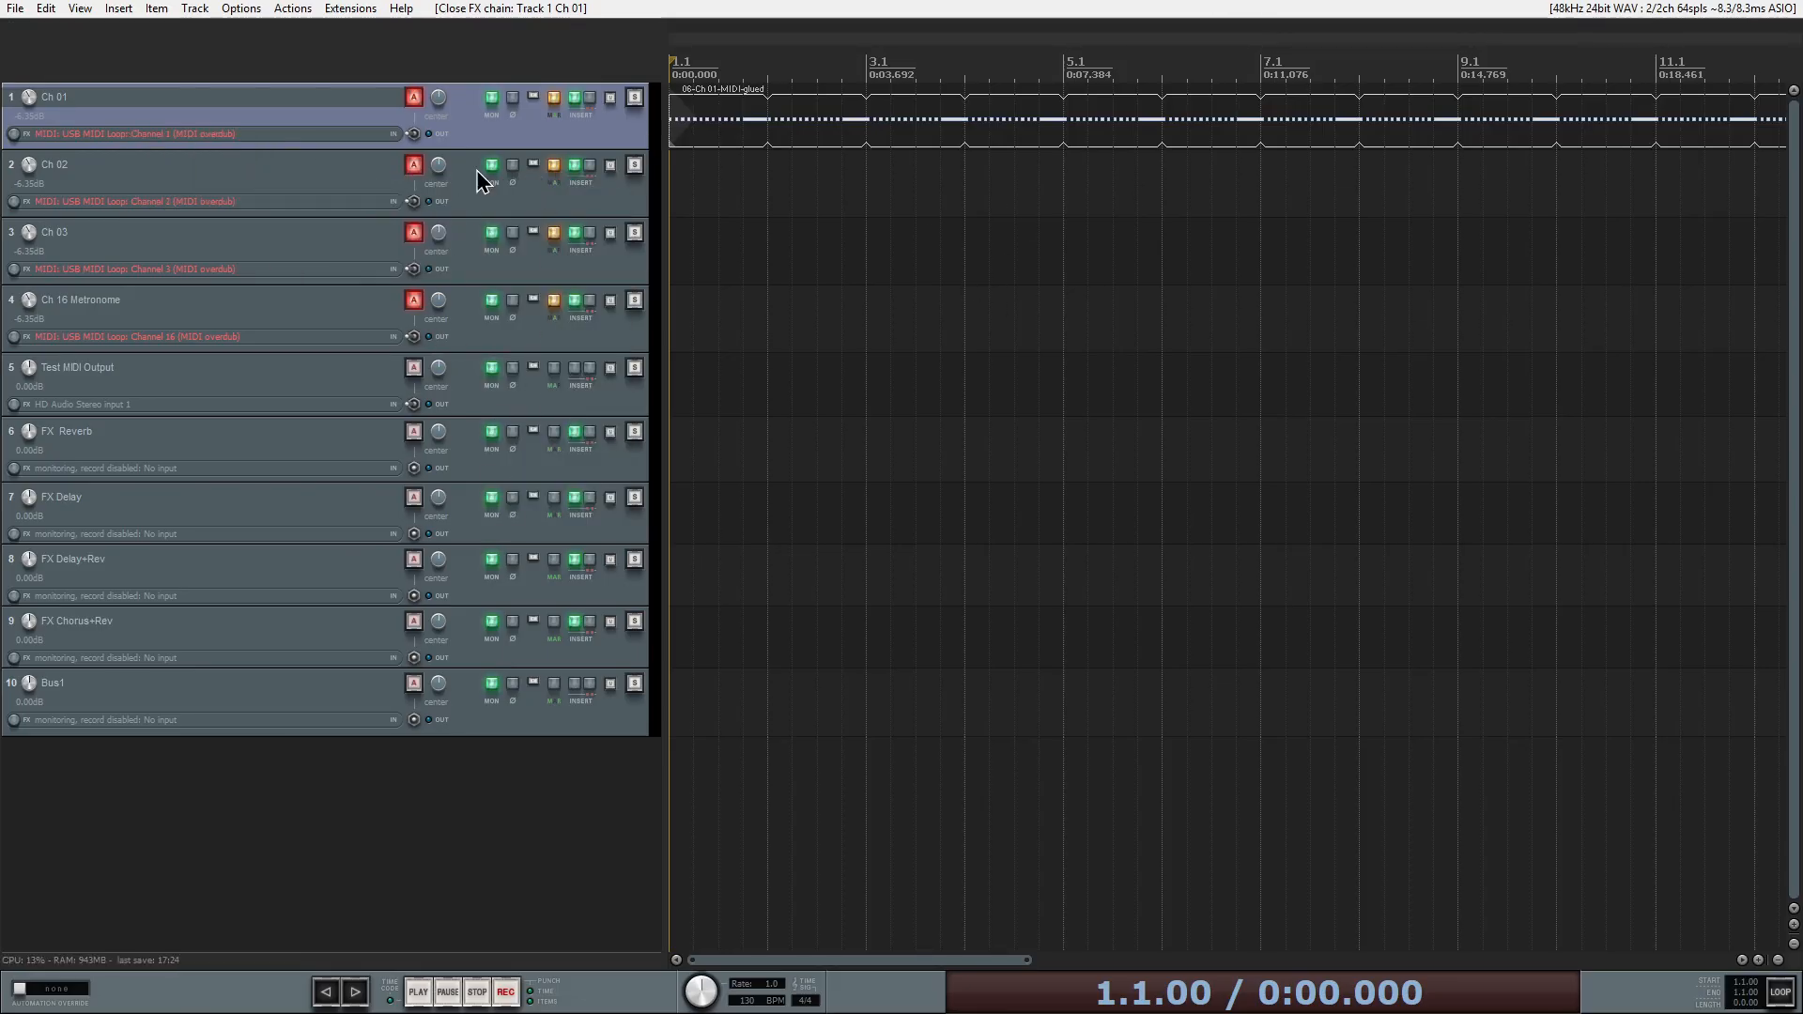
# View Wusik Station AD in the Ch 01 track's effects chain and review the ASIO device settings without changing them
pyautogui.press('f')
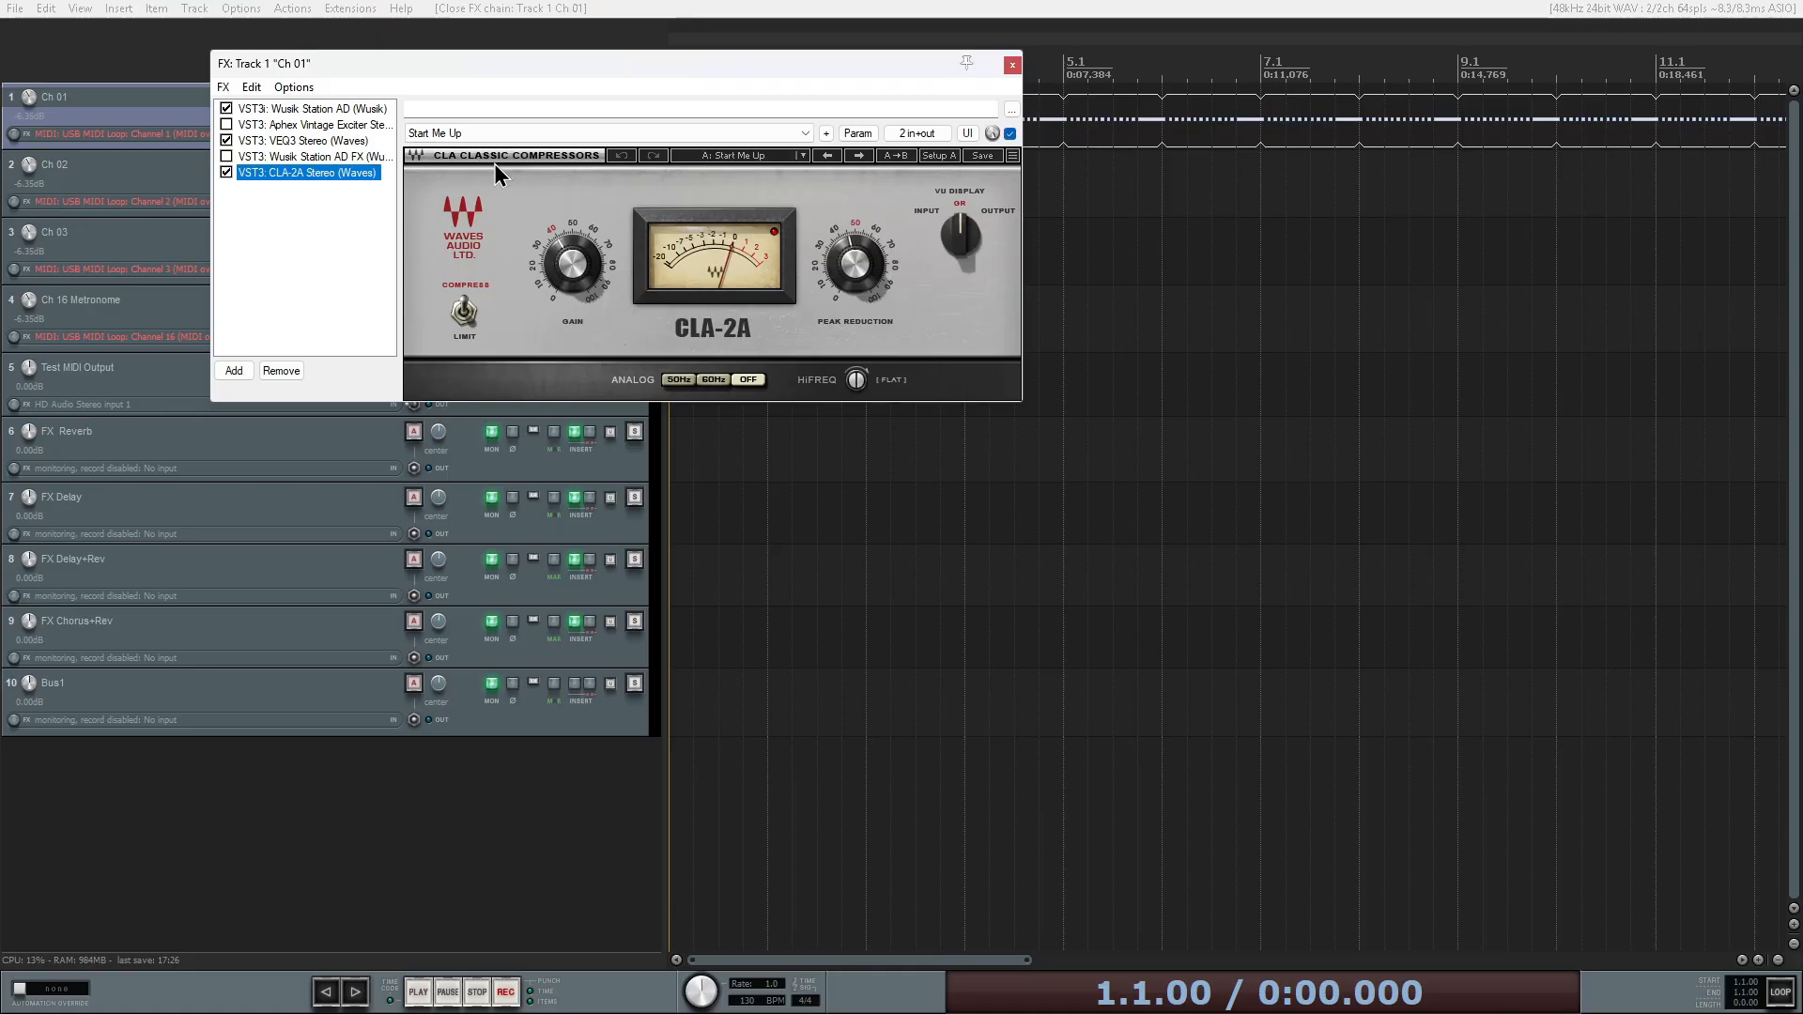
pyautogui.click(307, 110)
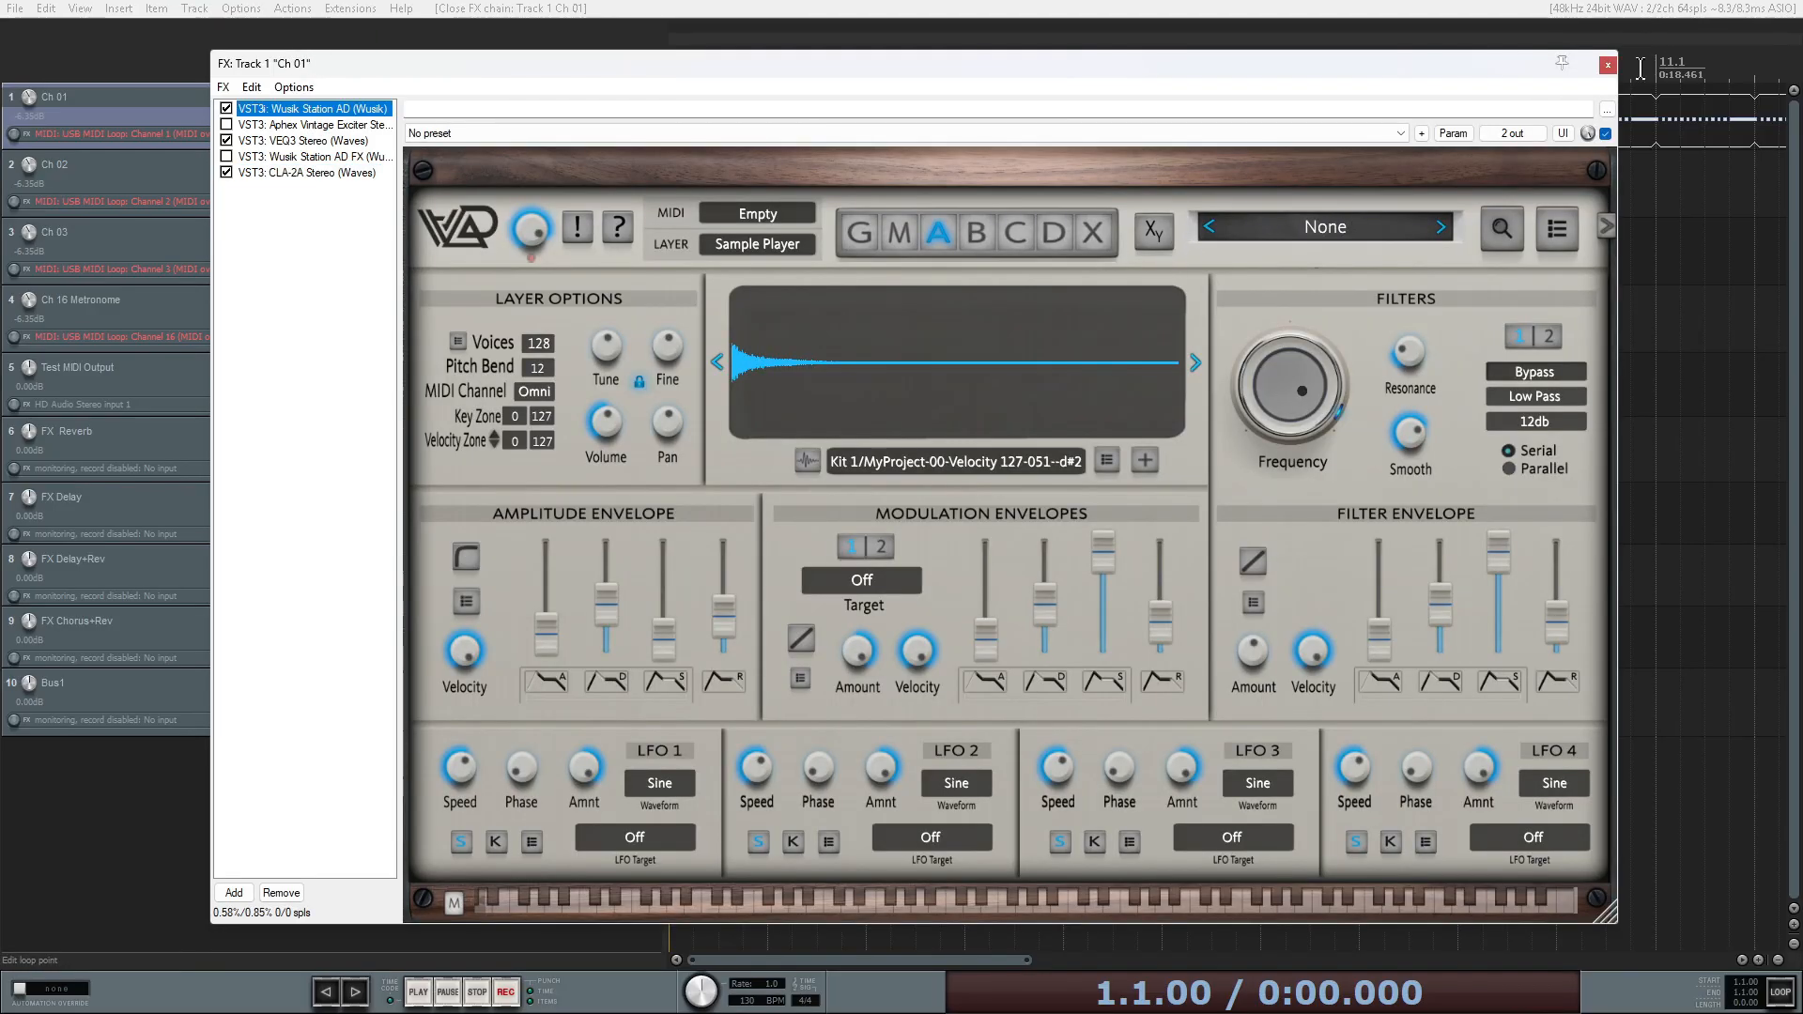
pyautogui.click(1607, 65)
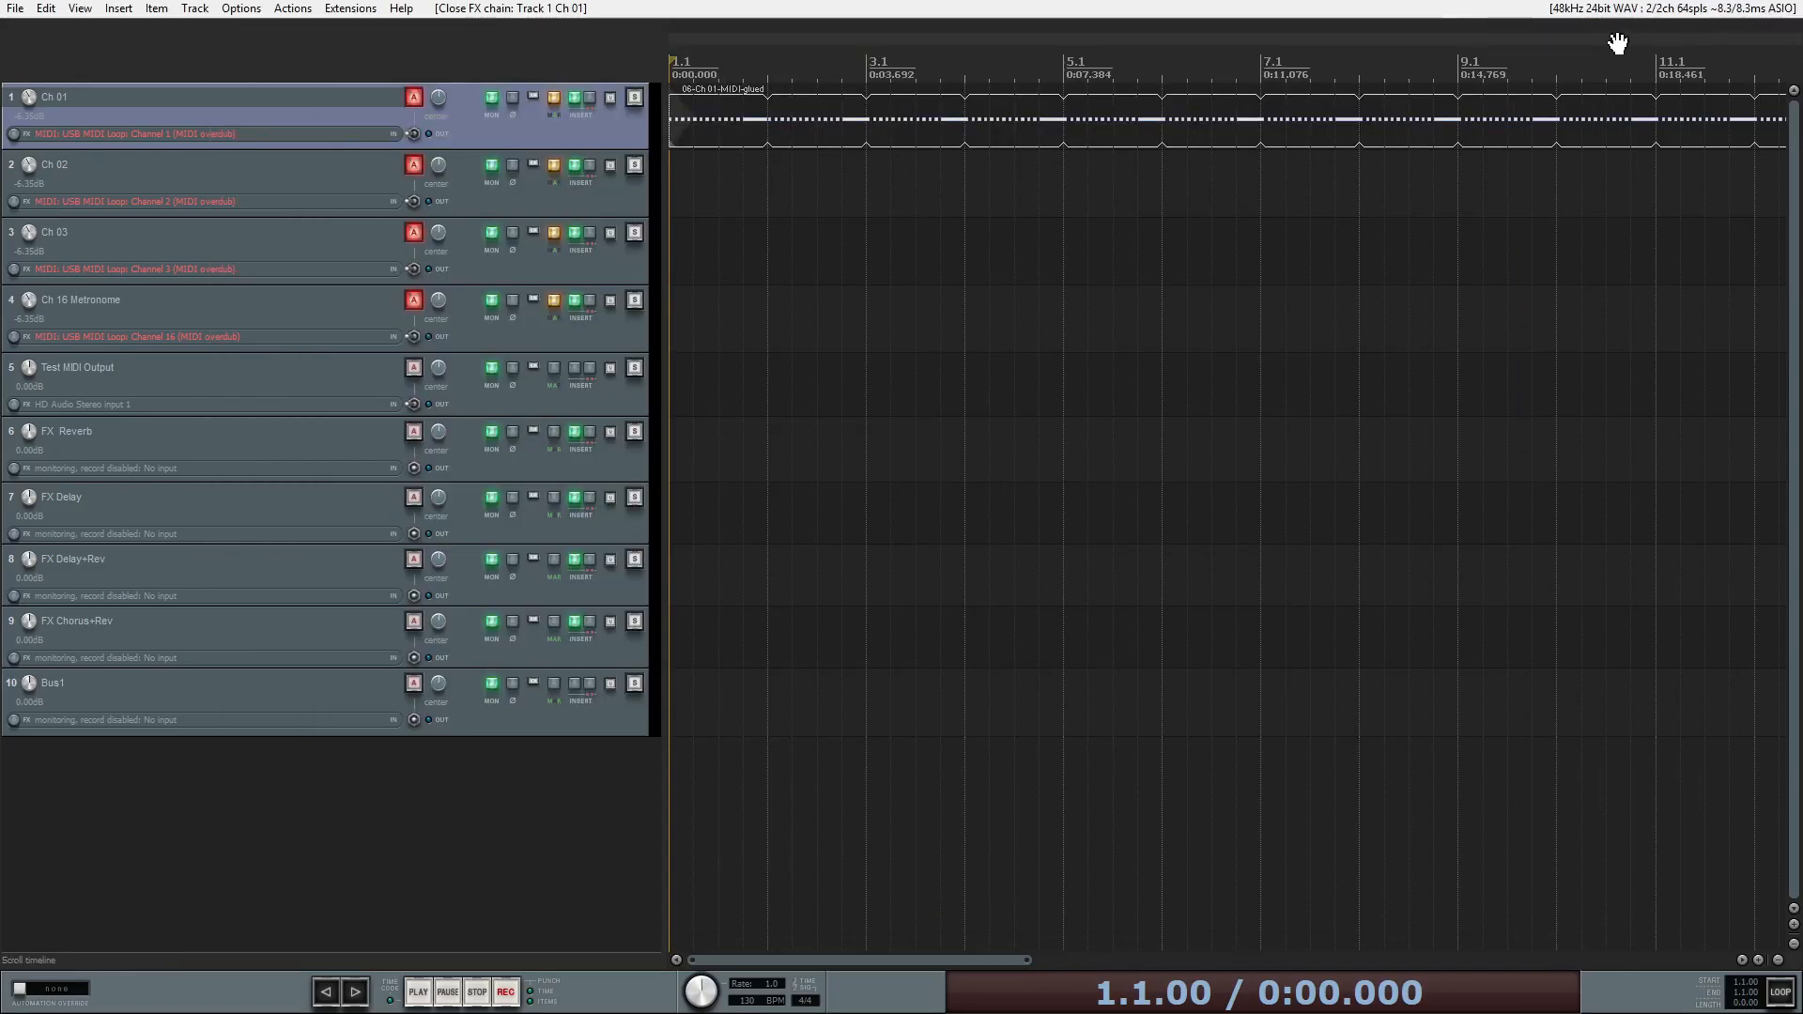
pyautogui.click(1627, 21)
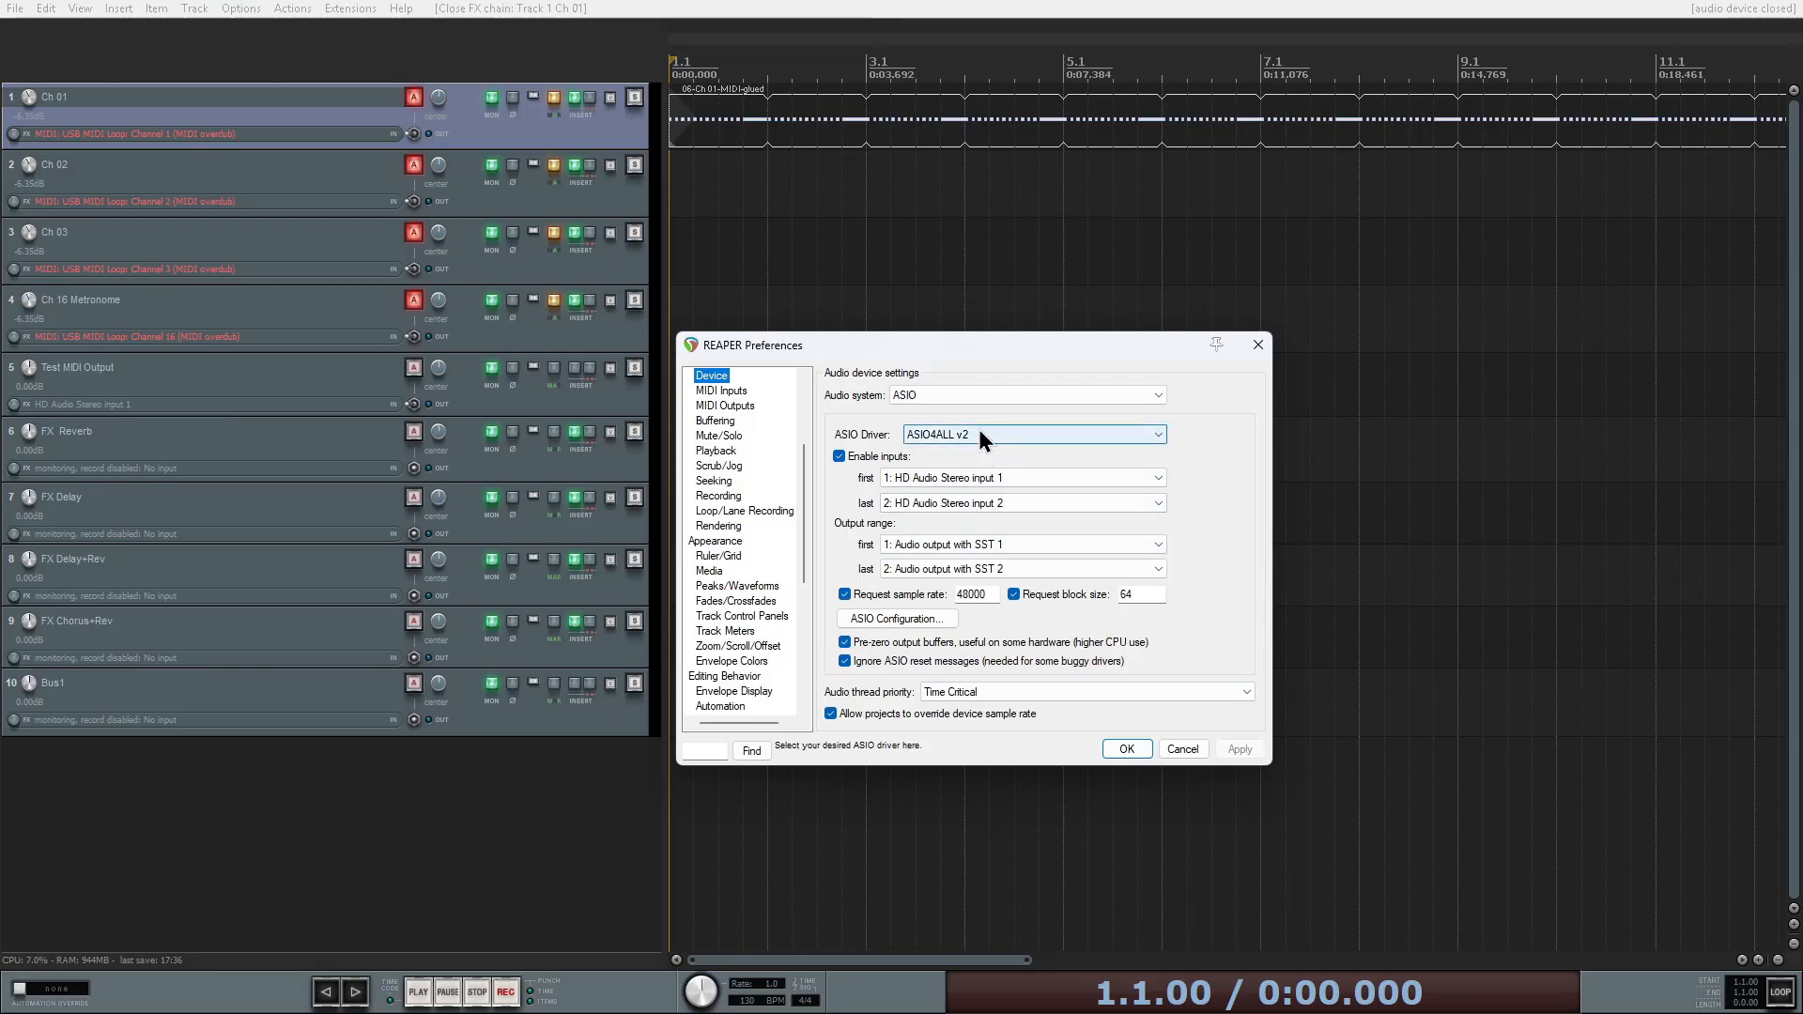
pyautogui.click(1182, 748)
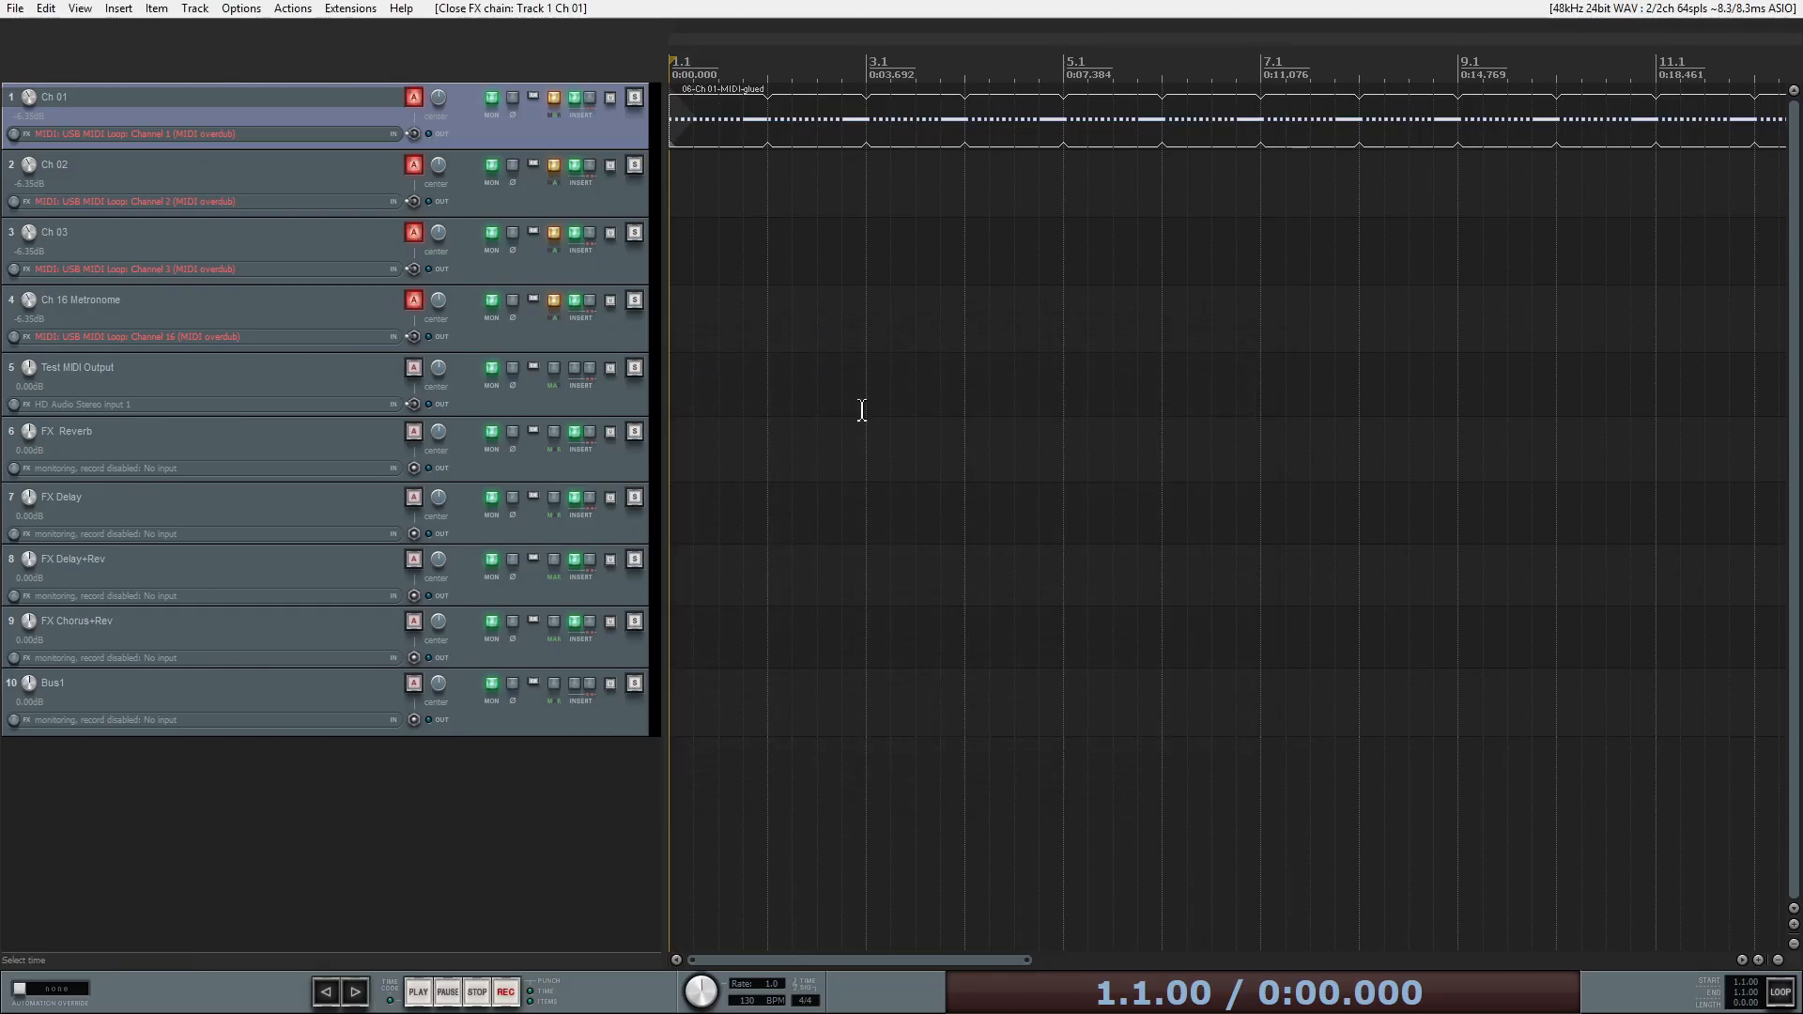
# Look through the interface themes available in REAPER
pyautogui.click(242, 9)
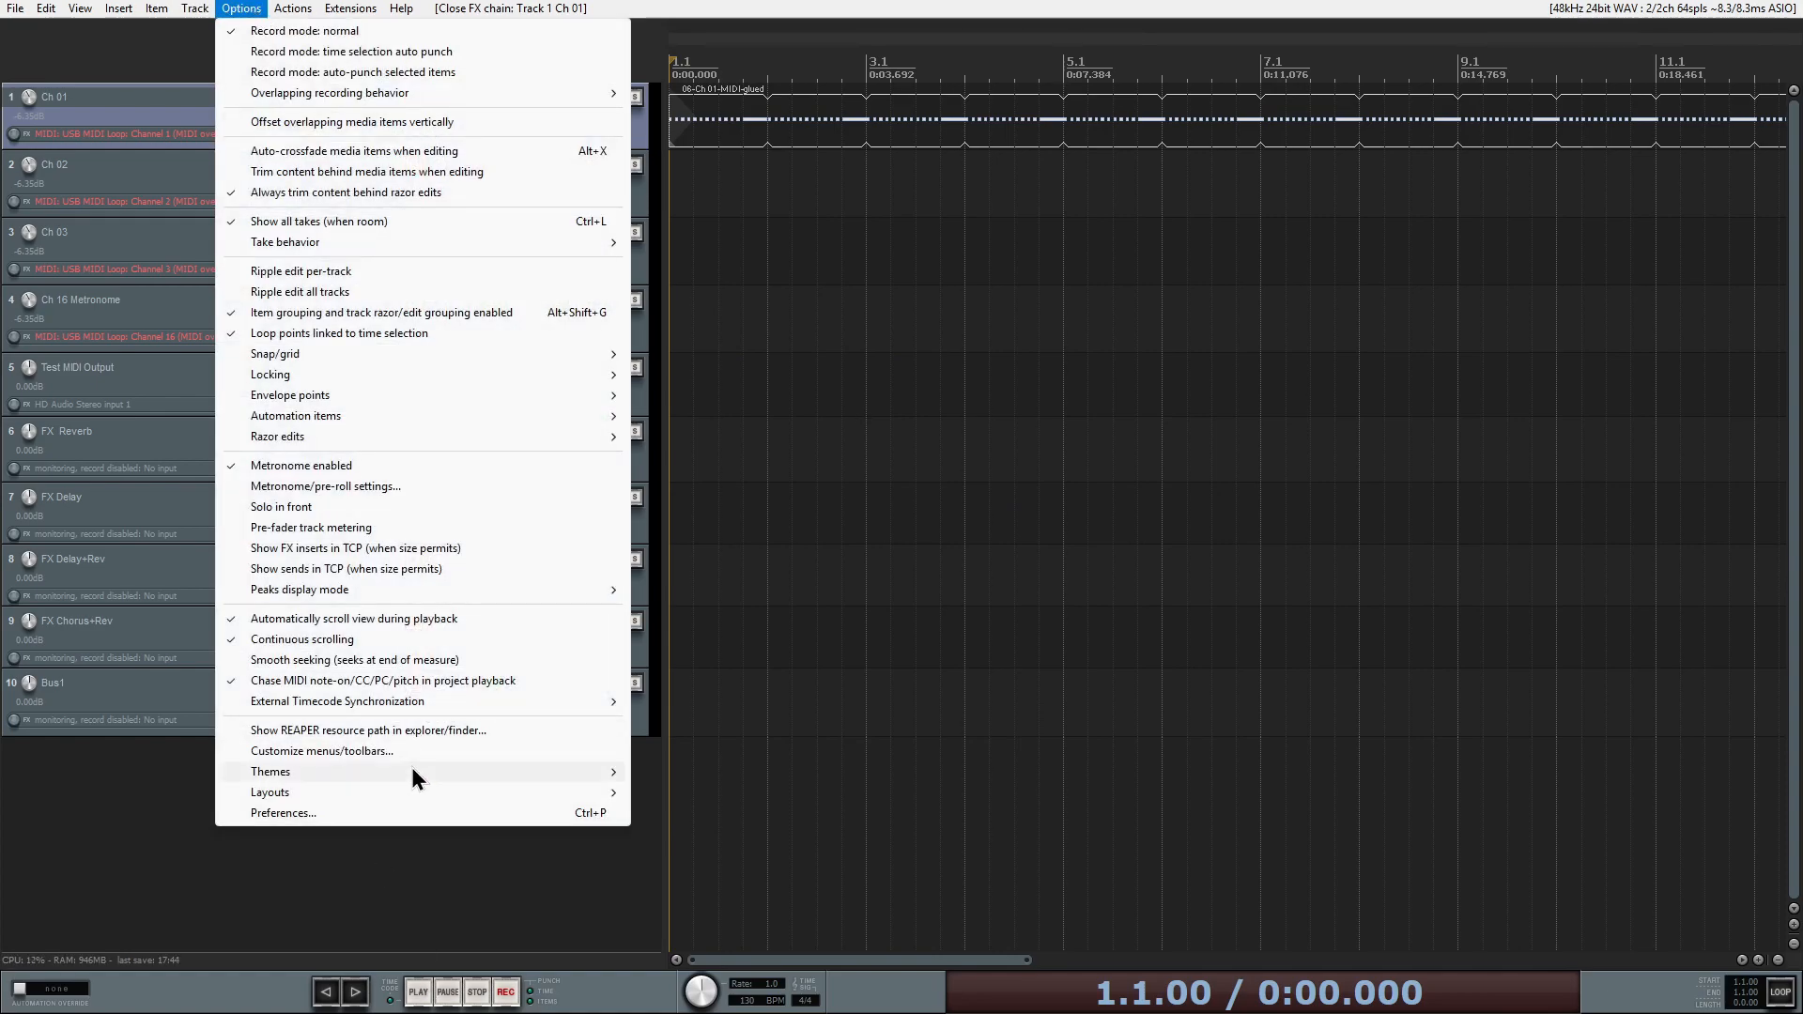
pyautogui.moveTo(559, 771)
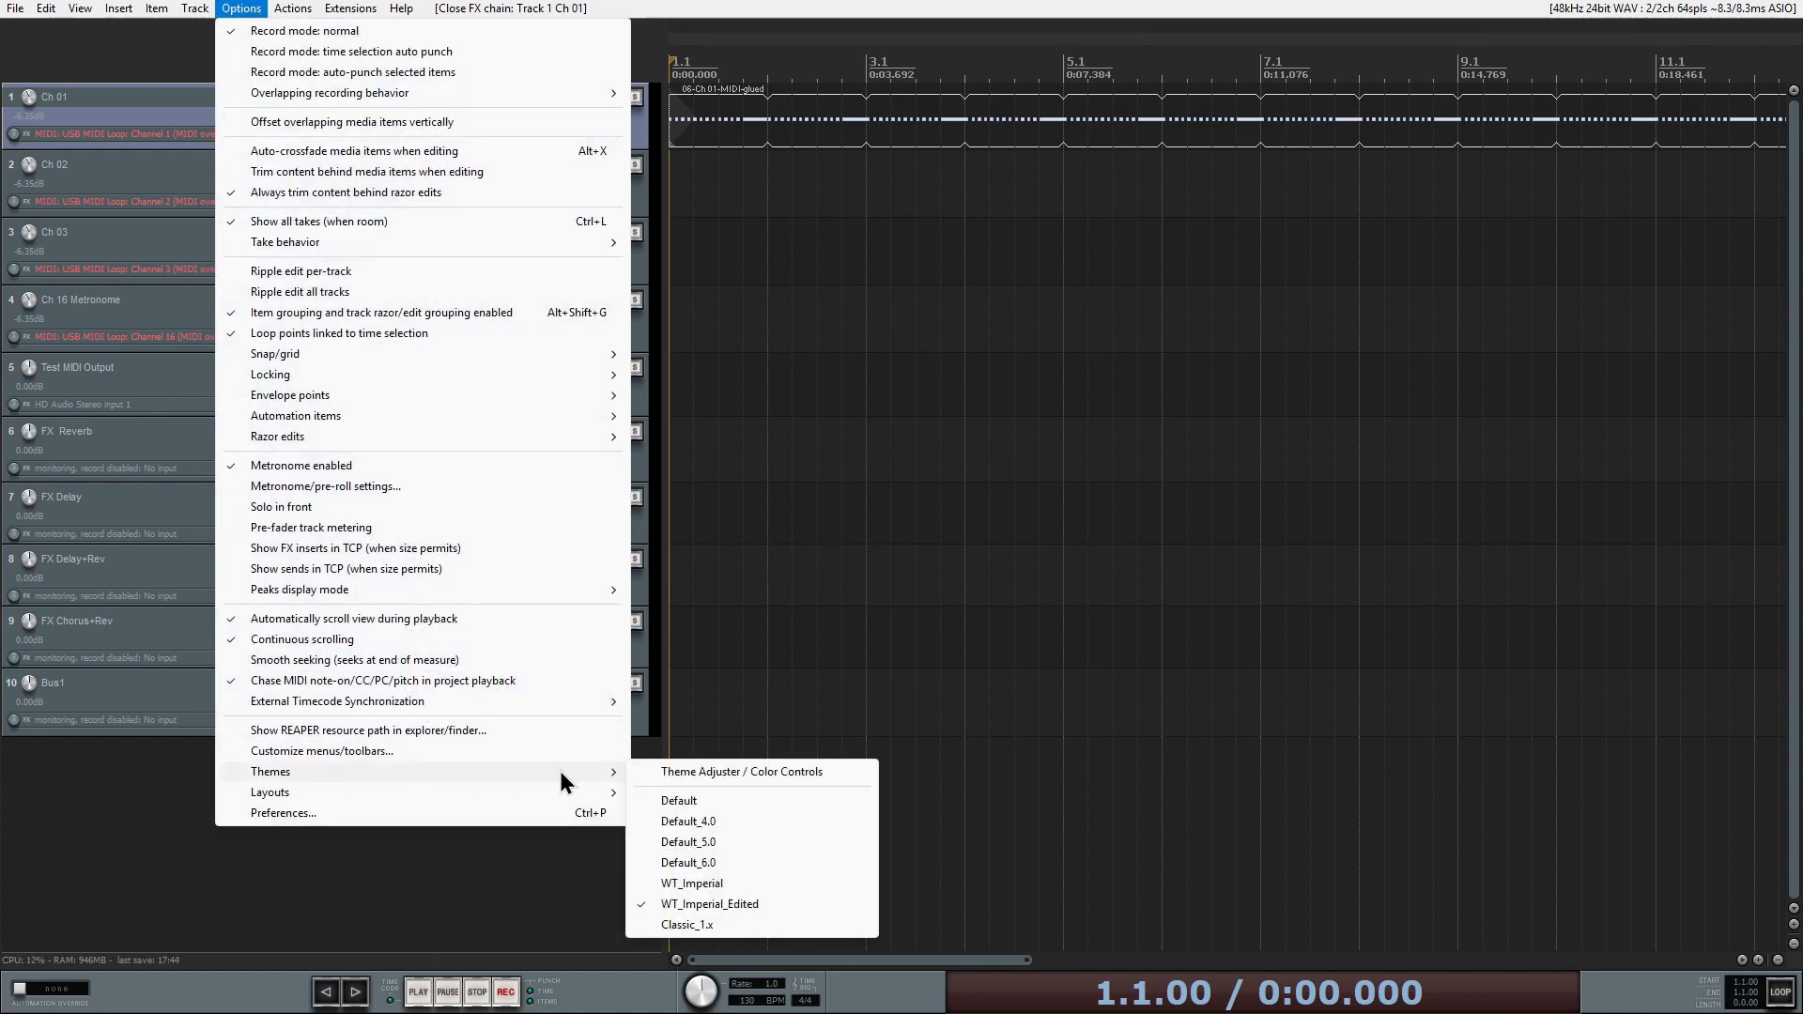
pyautogui.click(740, 883)
# Switch to 86Box and load the TEST1 song from C:\VOYETRA\SONGS into the sequencer
pyautogui.hotkey('alt', 'Tab')
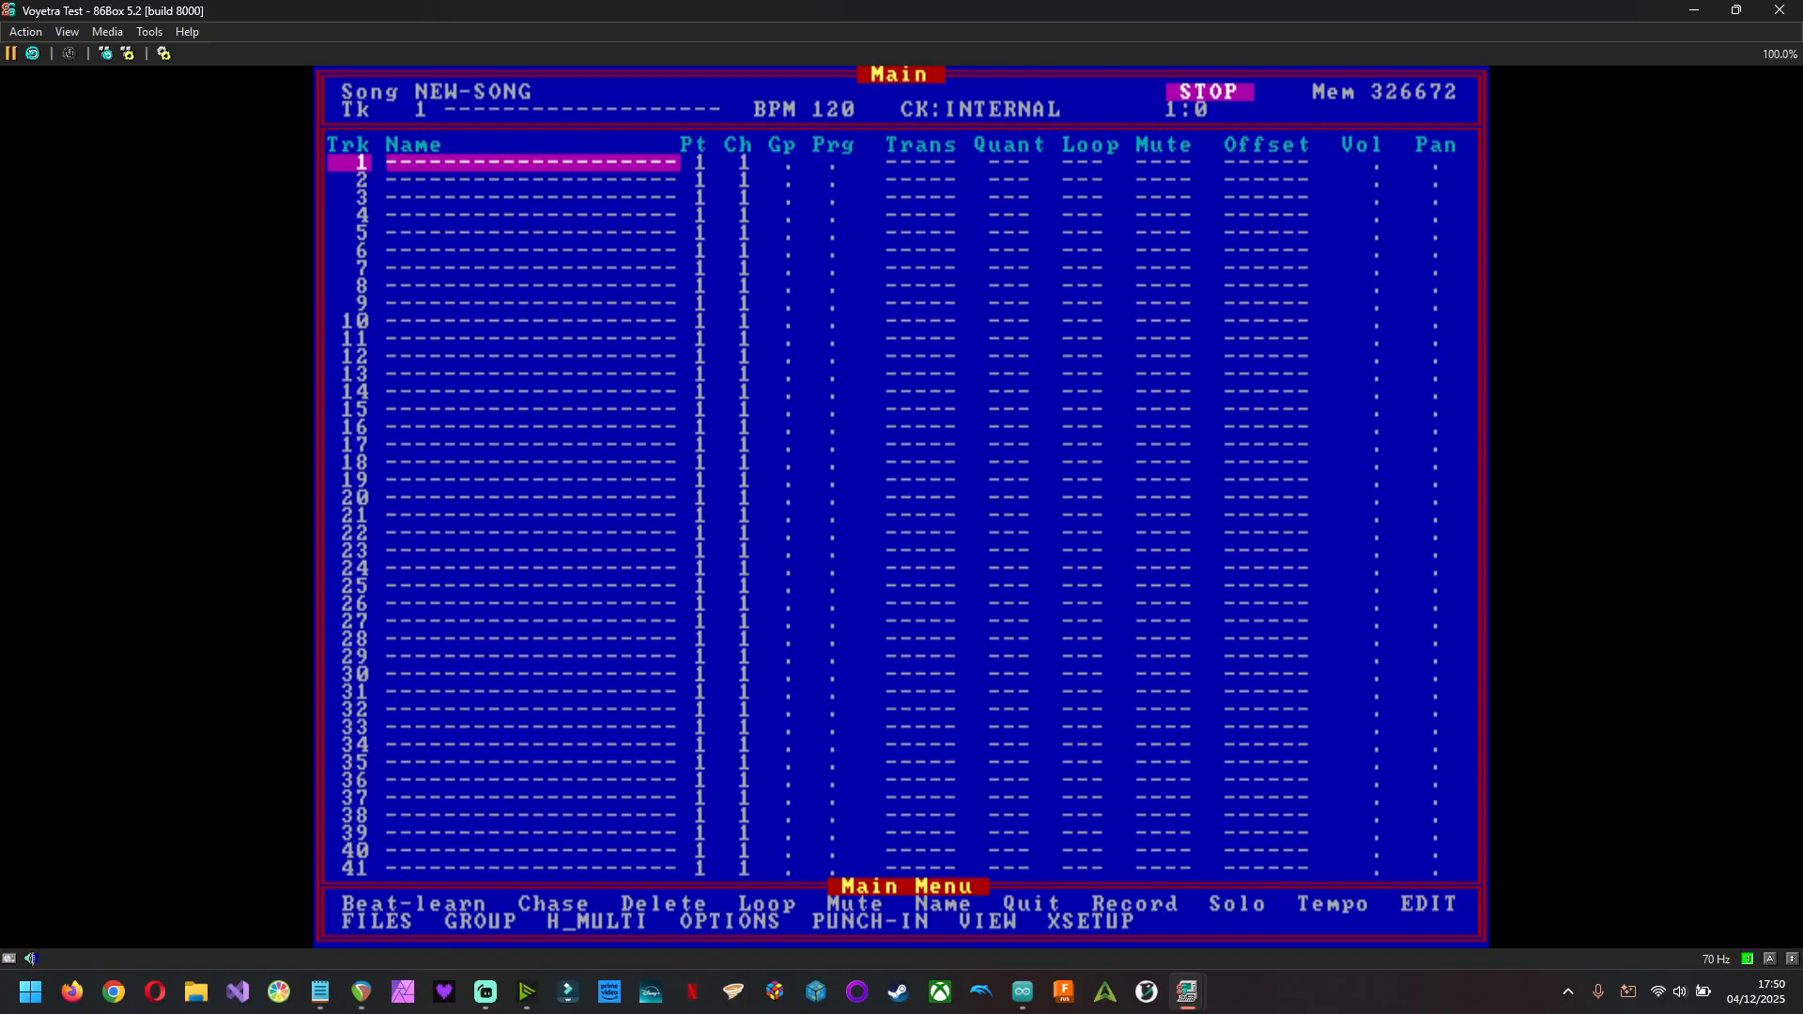
pyautogui.press('f')
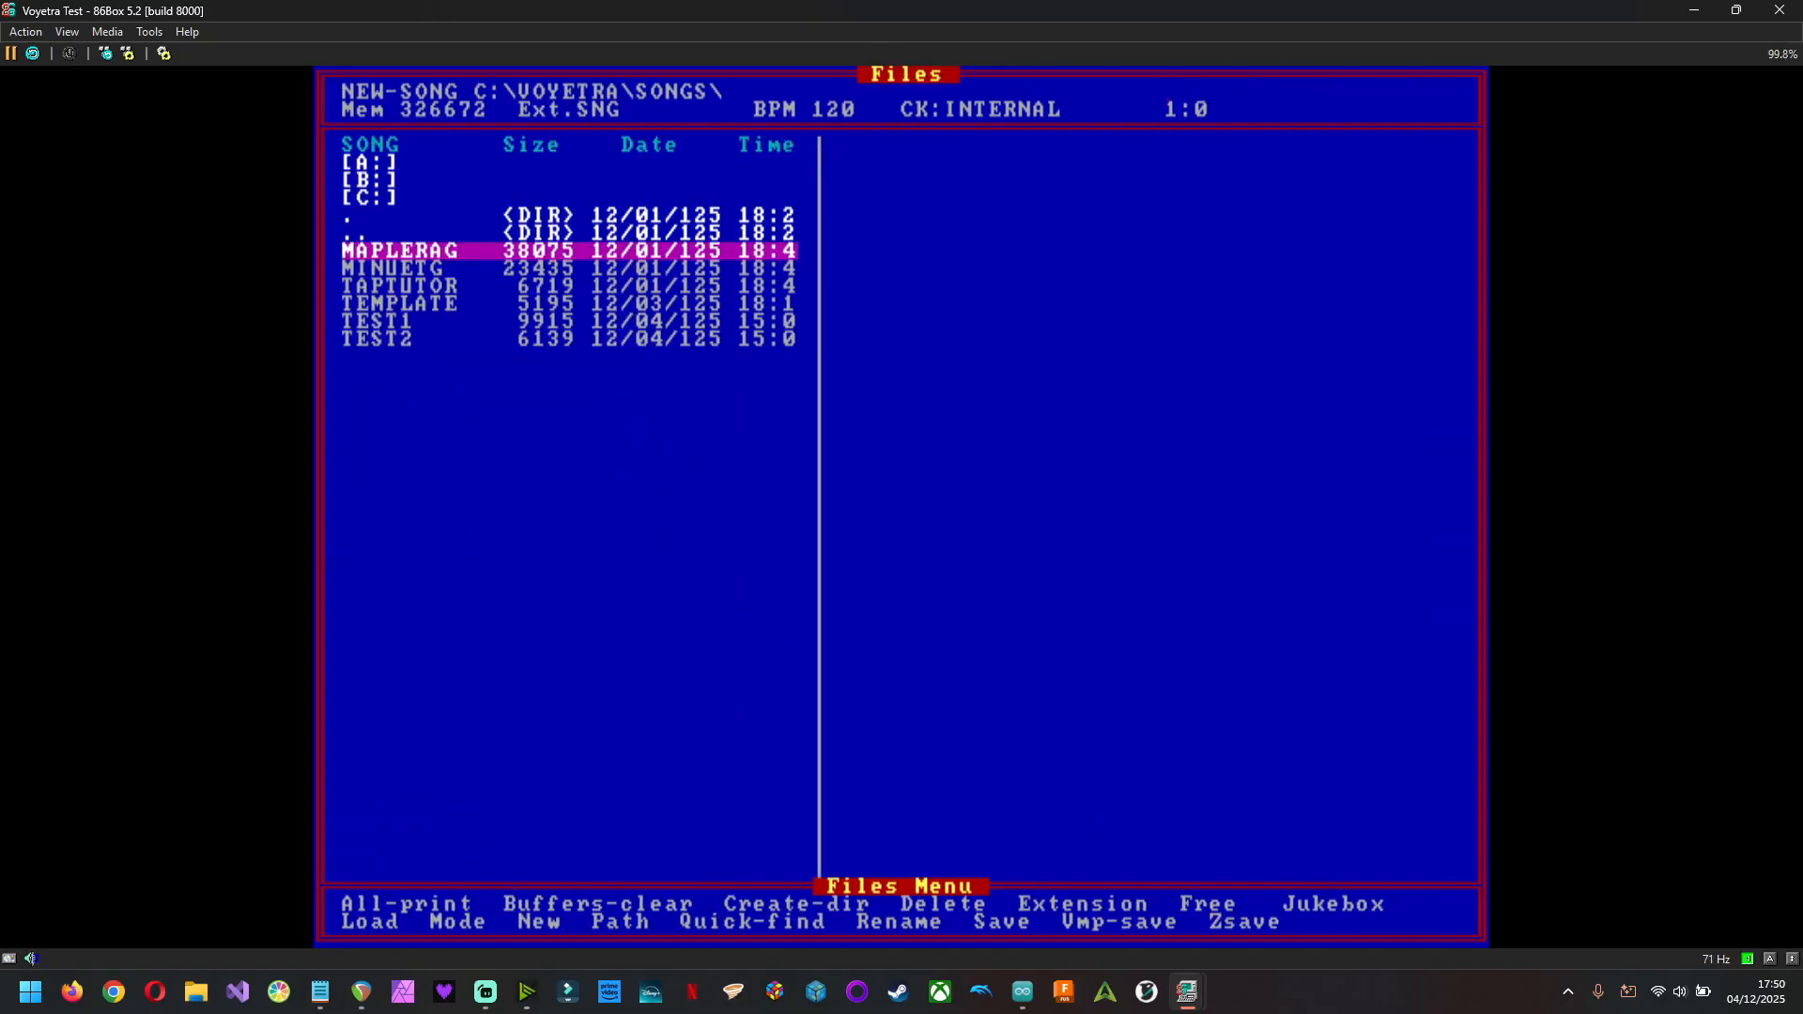
pyautogui.press('Down')
pyautogui.press('Down')
pyautogui.press('Down')
pyautogui.press('Down')
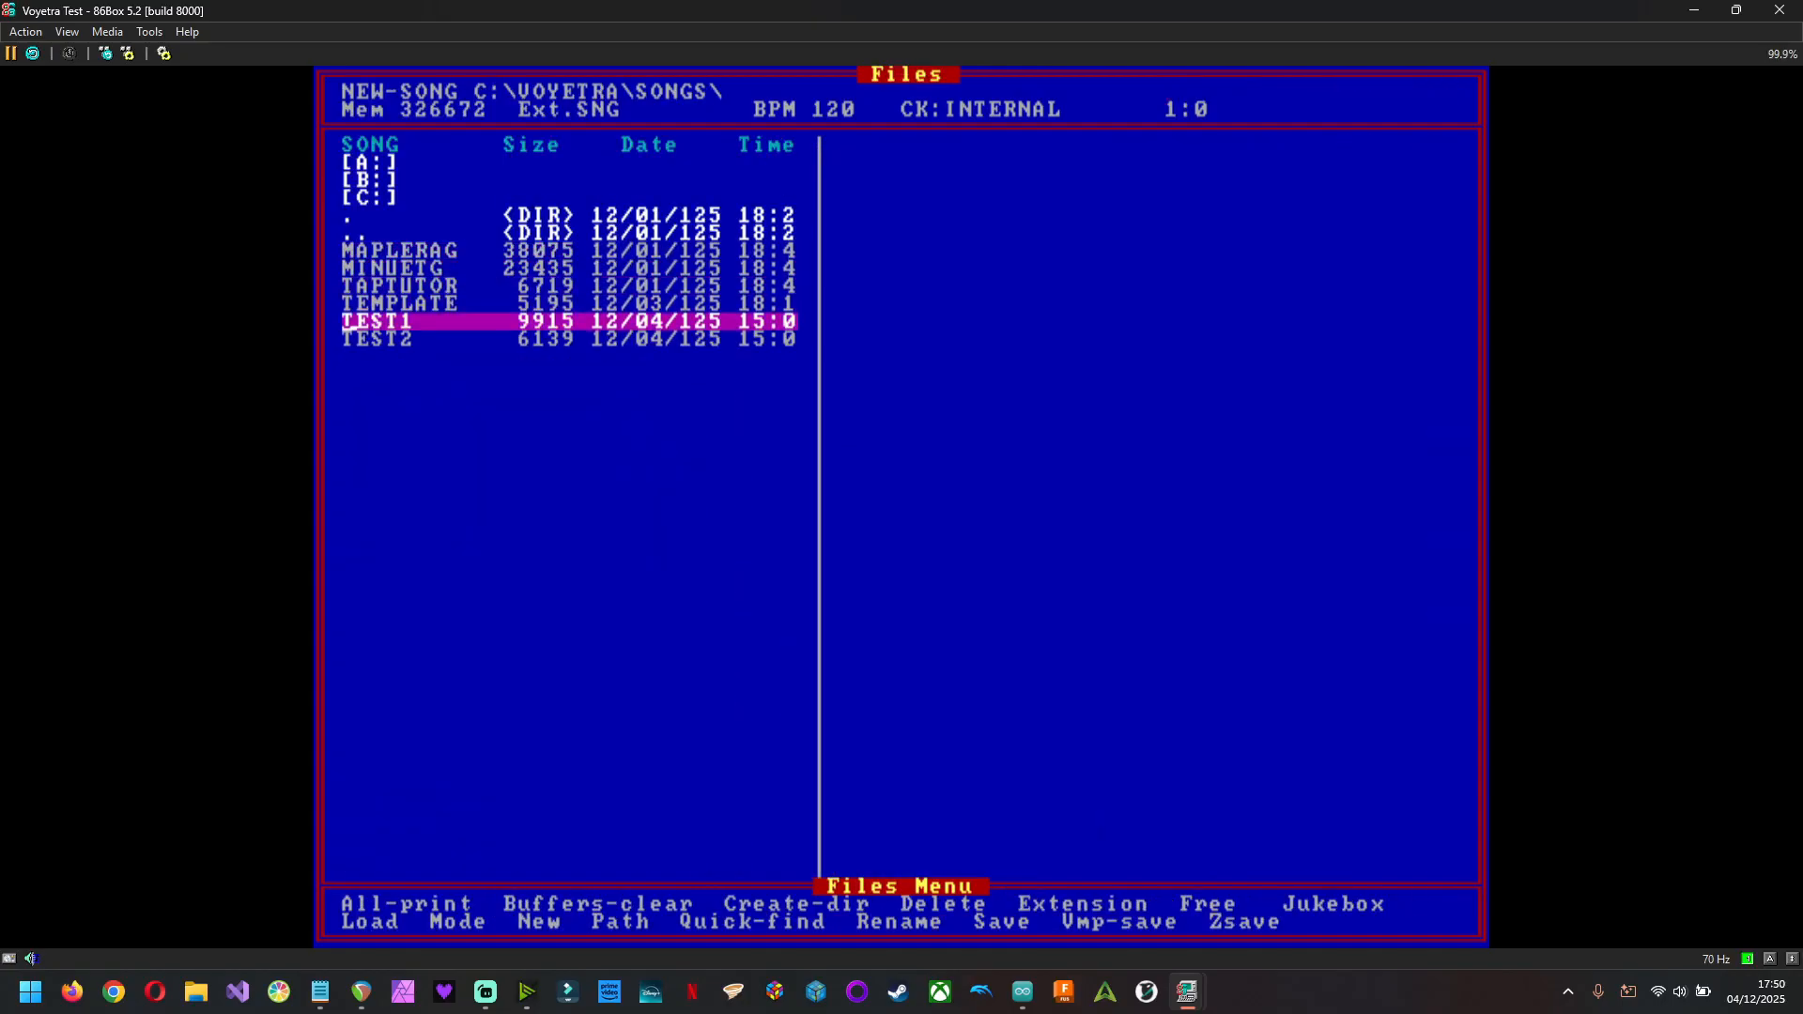
pyautogui.press('Return')
pyautogui.press('Return')
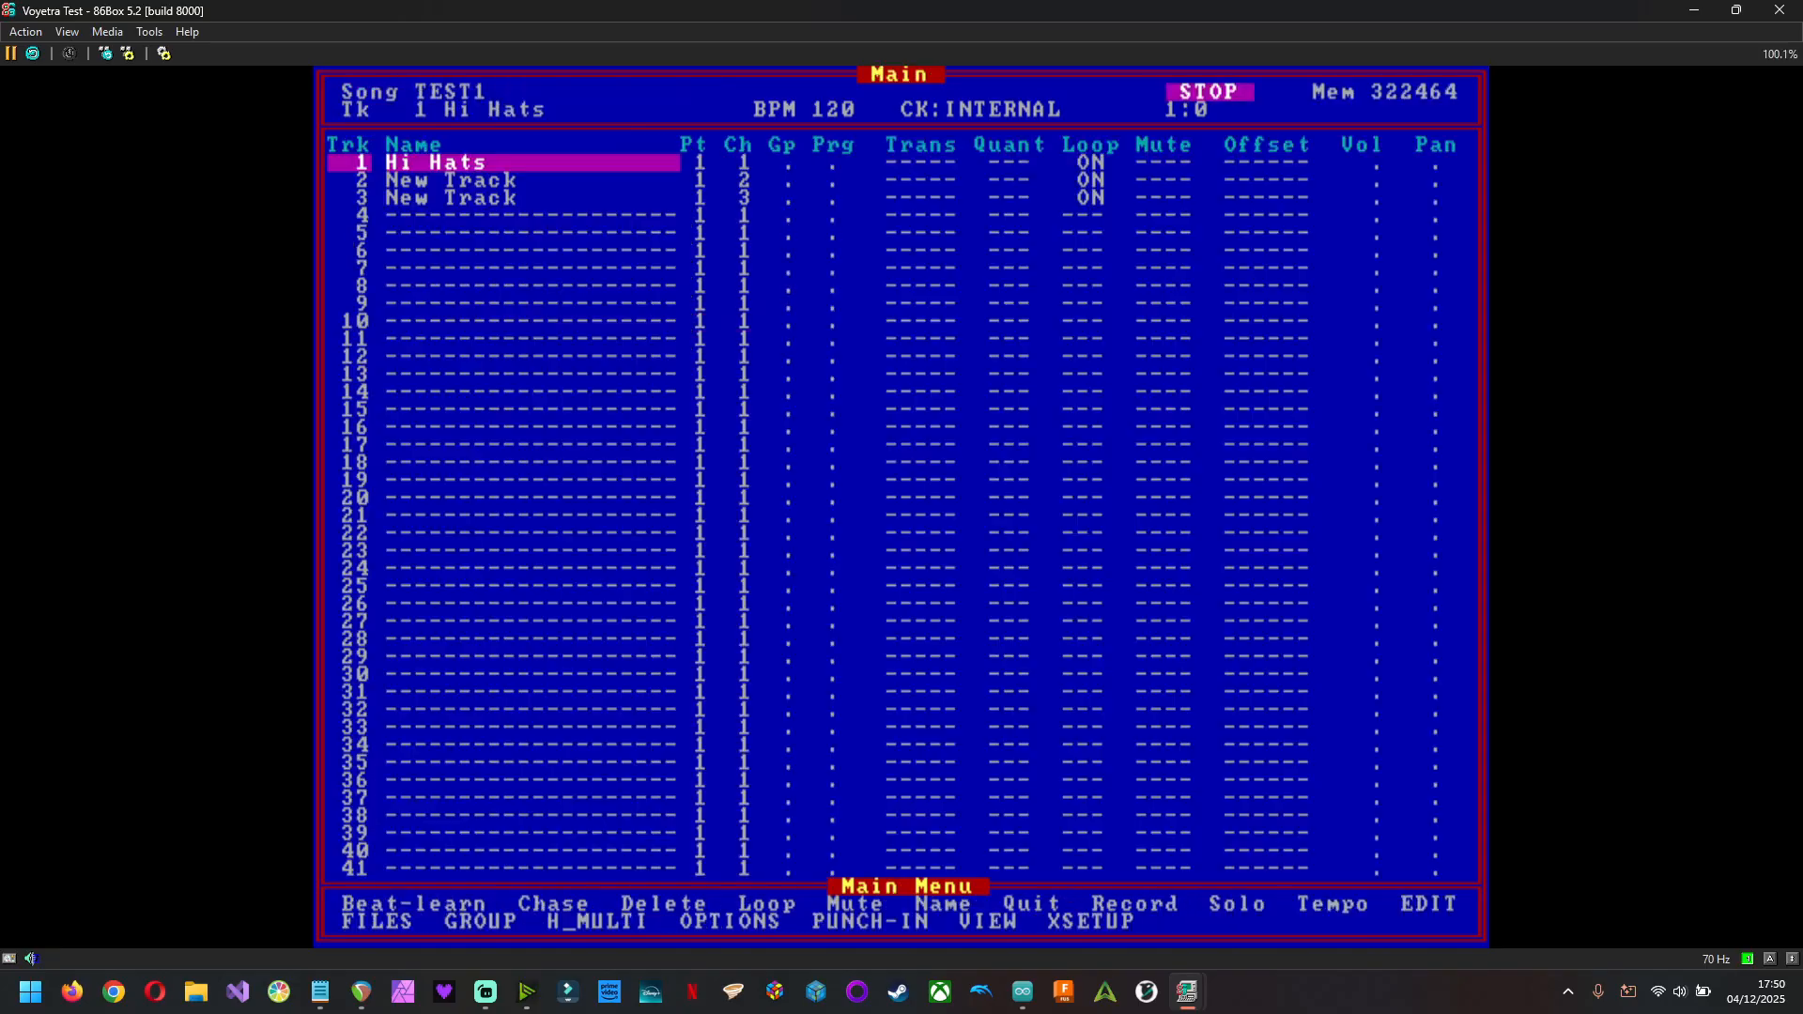
# Play the song in the View screen with the Hi Hats track soloed, and stop playback
pyautogui.press('space')
pyautogui.press('v')
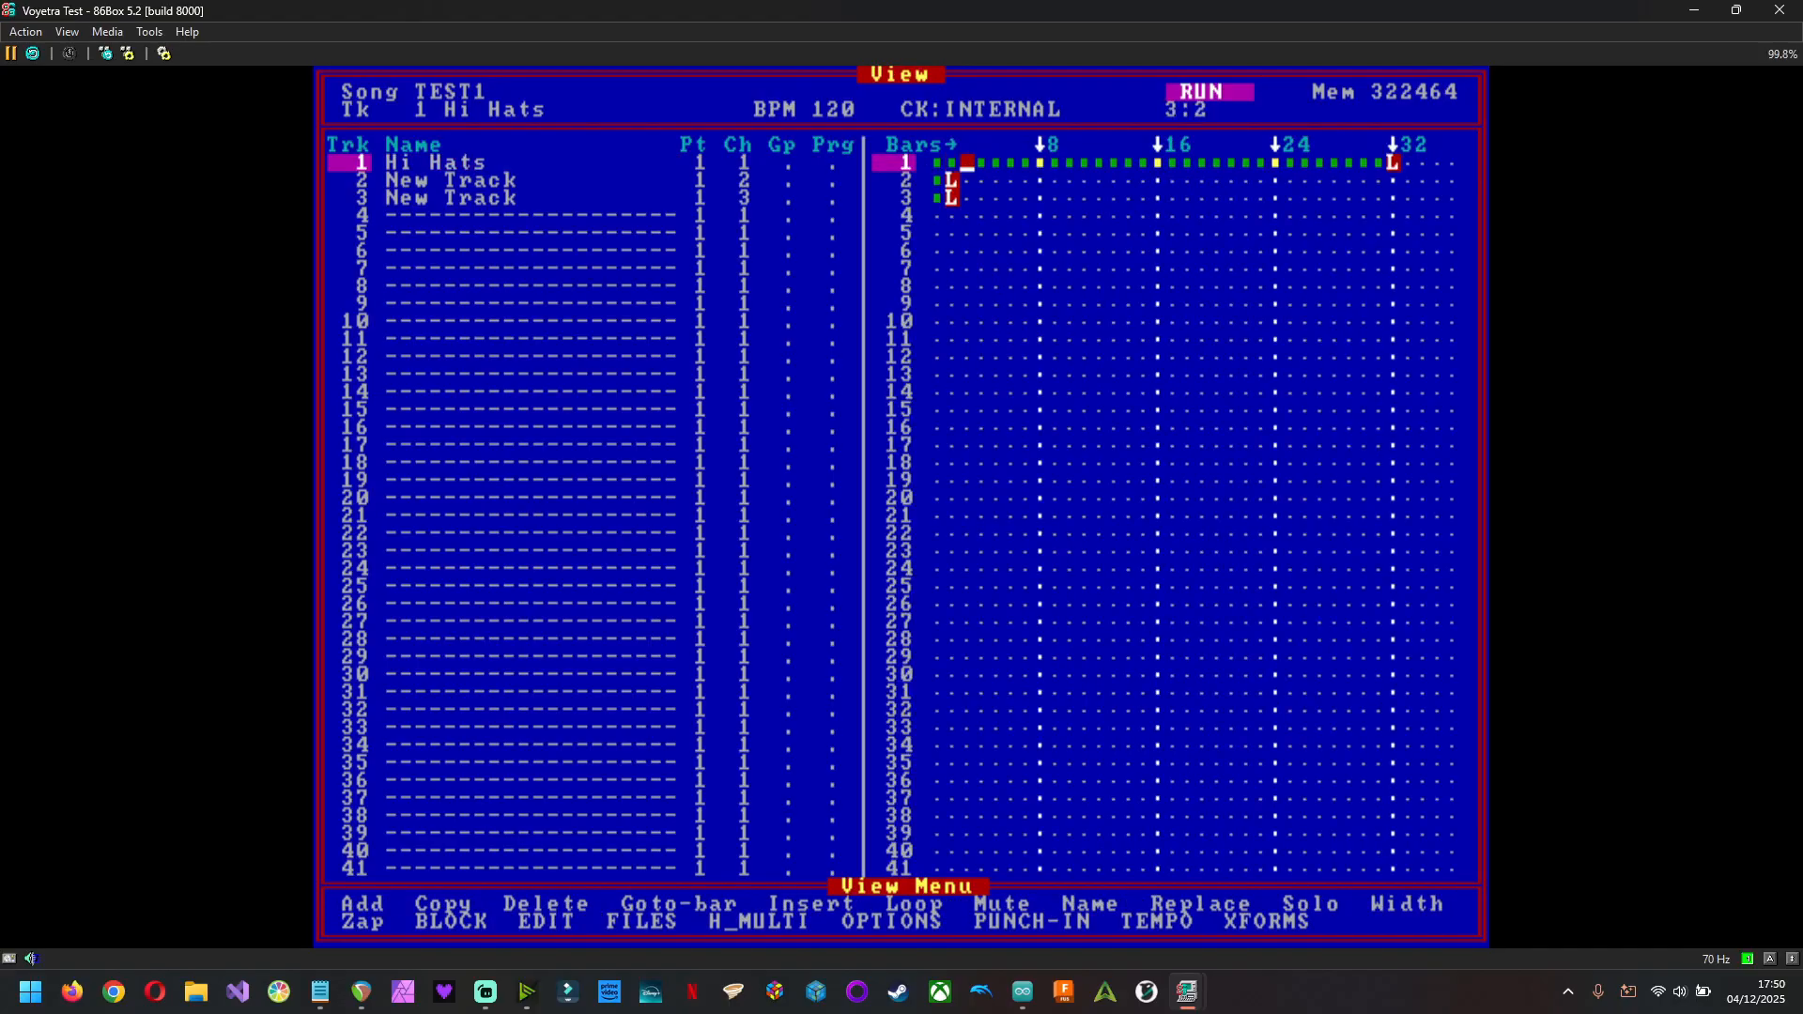
pyautogui.press('s')
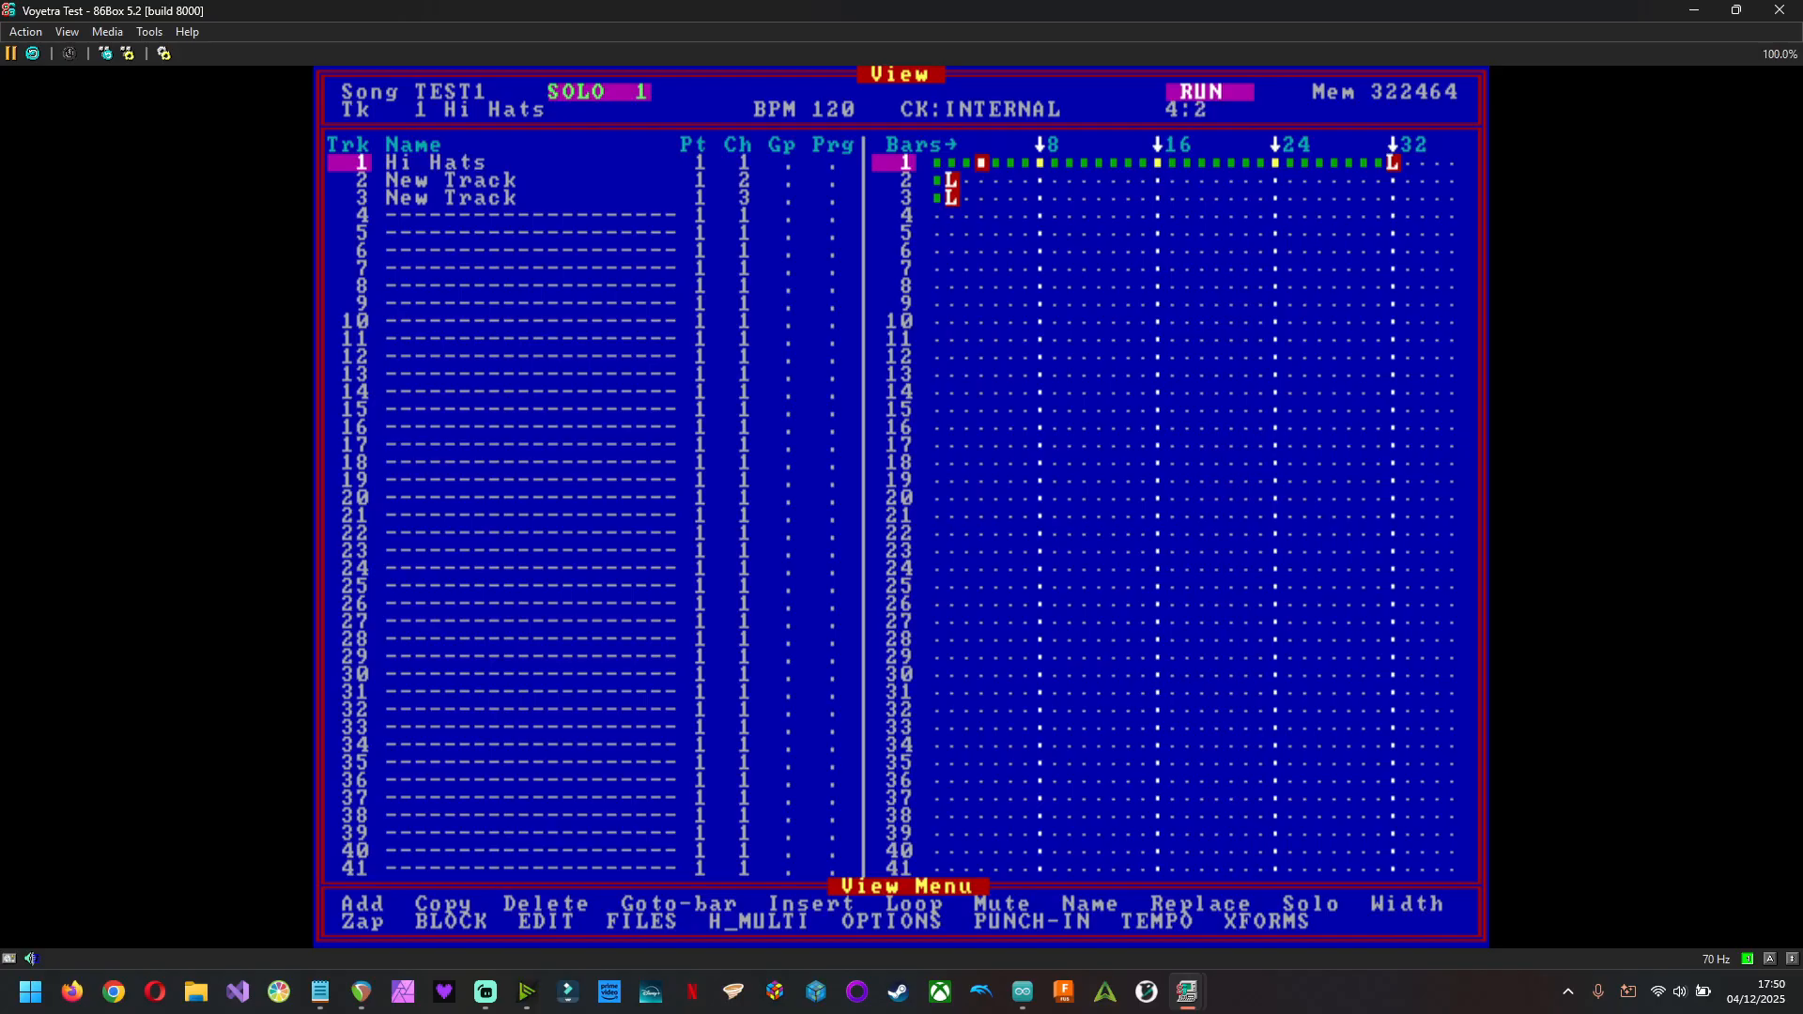
pyautogui.press('space')
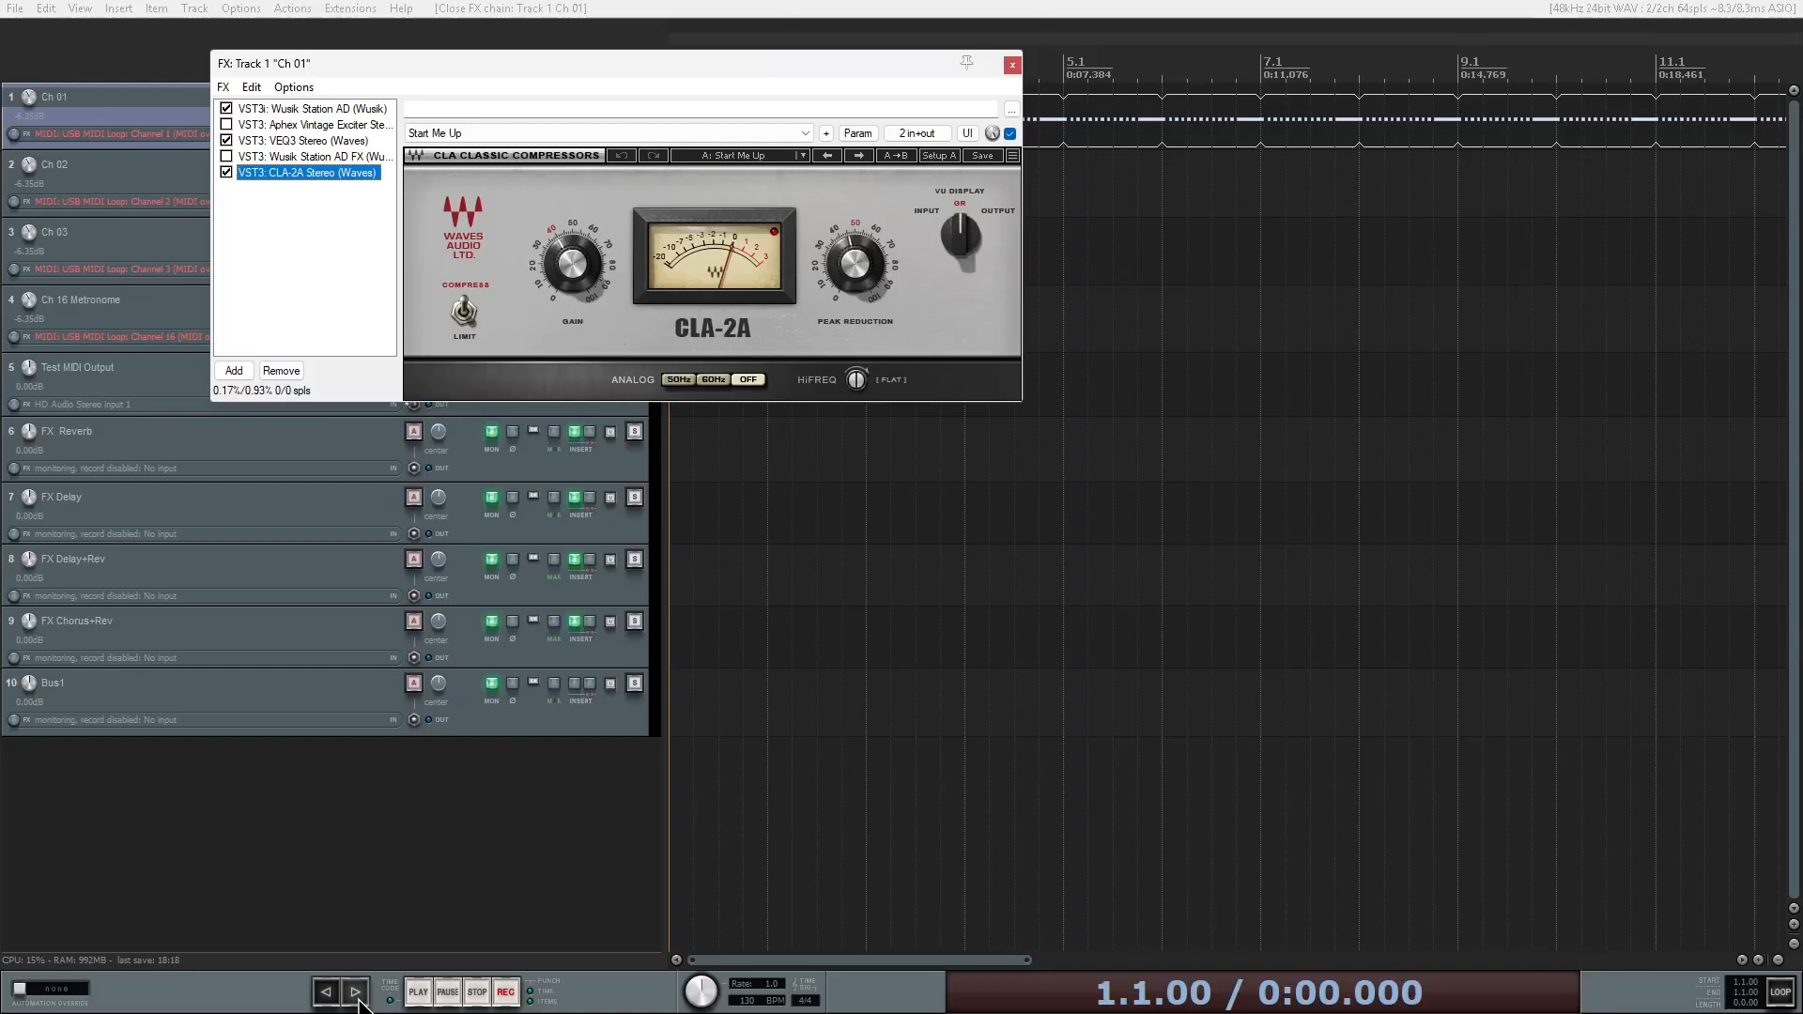
# Close REAPER's effects window and set the audio device to the ASUS Xonar U5 ASIO(64) driver with 2 ms latency
pyautogui.click(1013, 64)
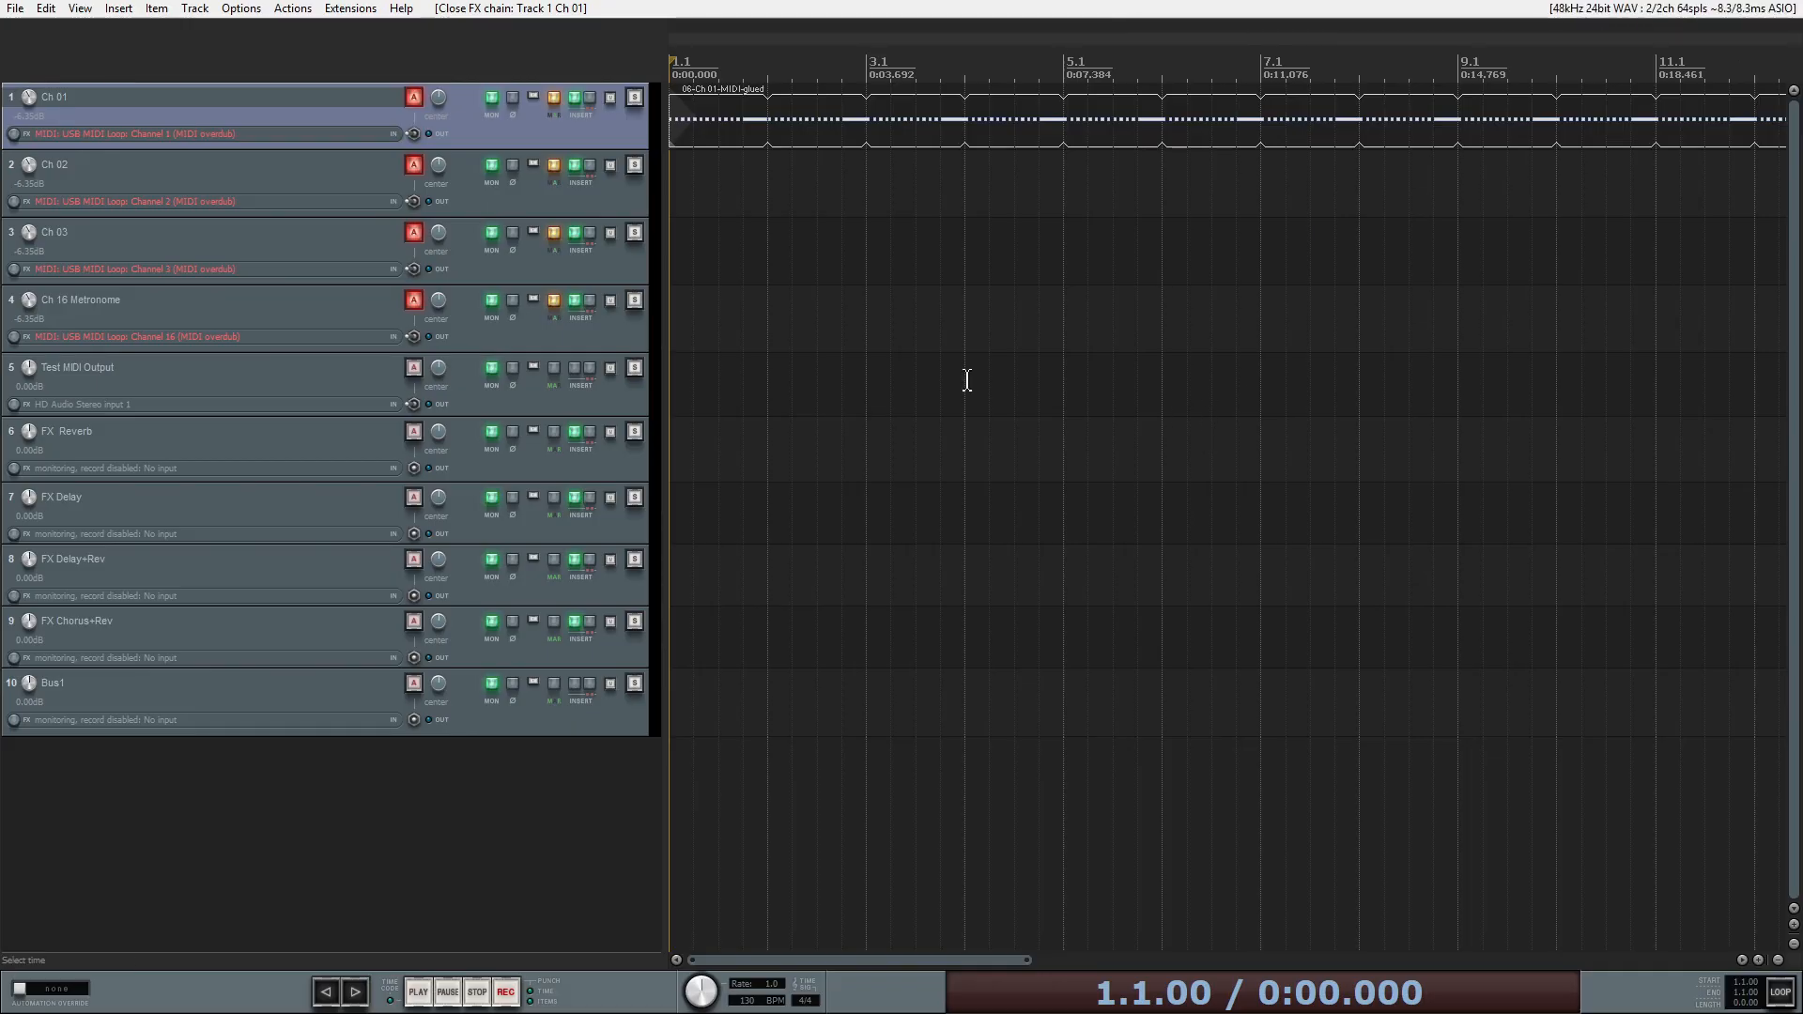
pyautogui.click(1589, 10)
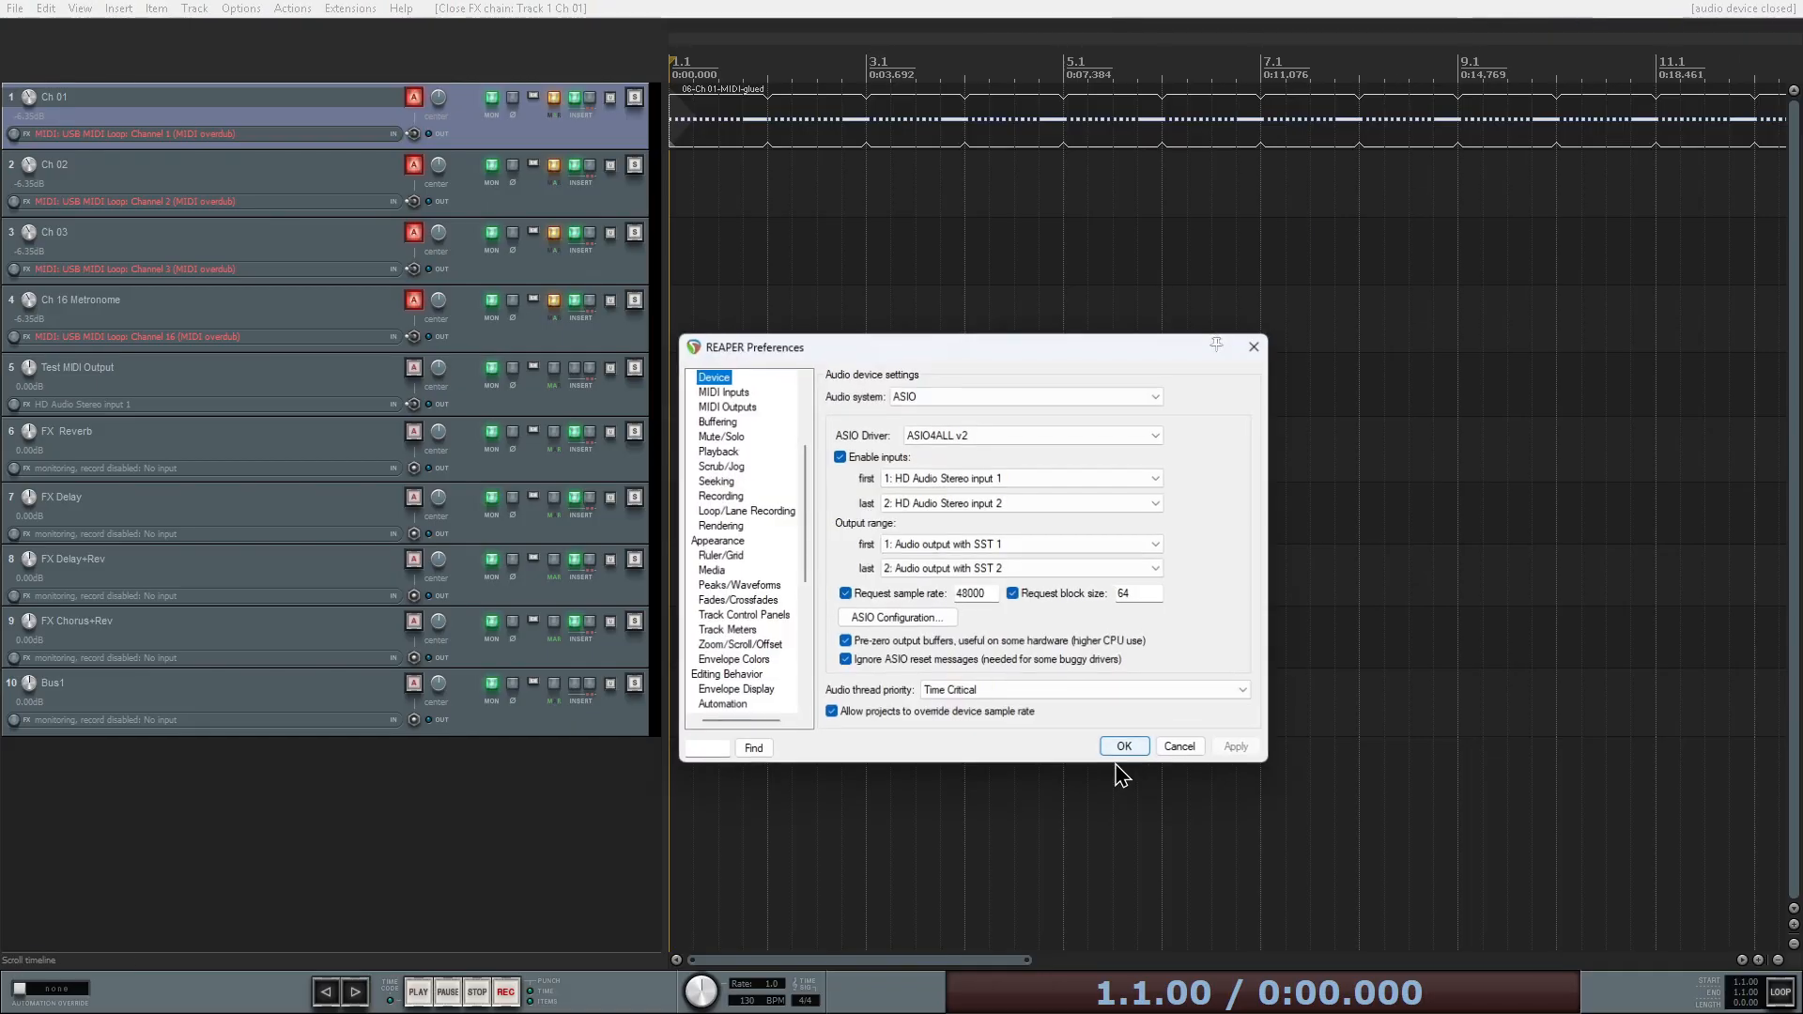
pyautogui.click(1017, 433)
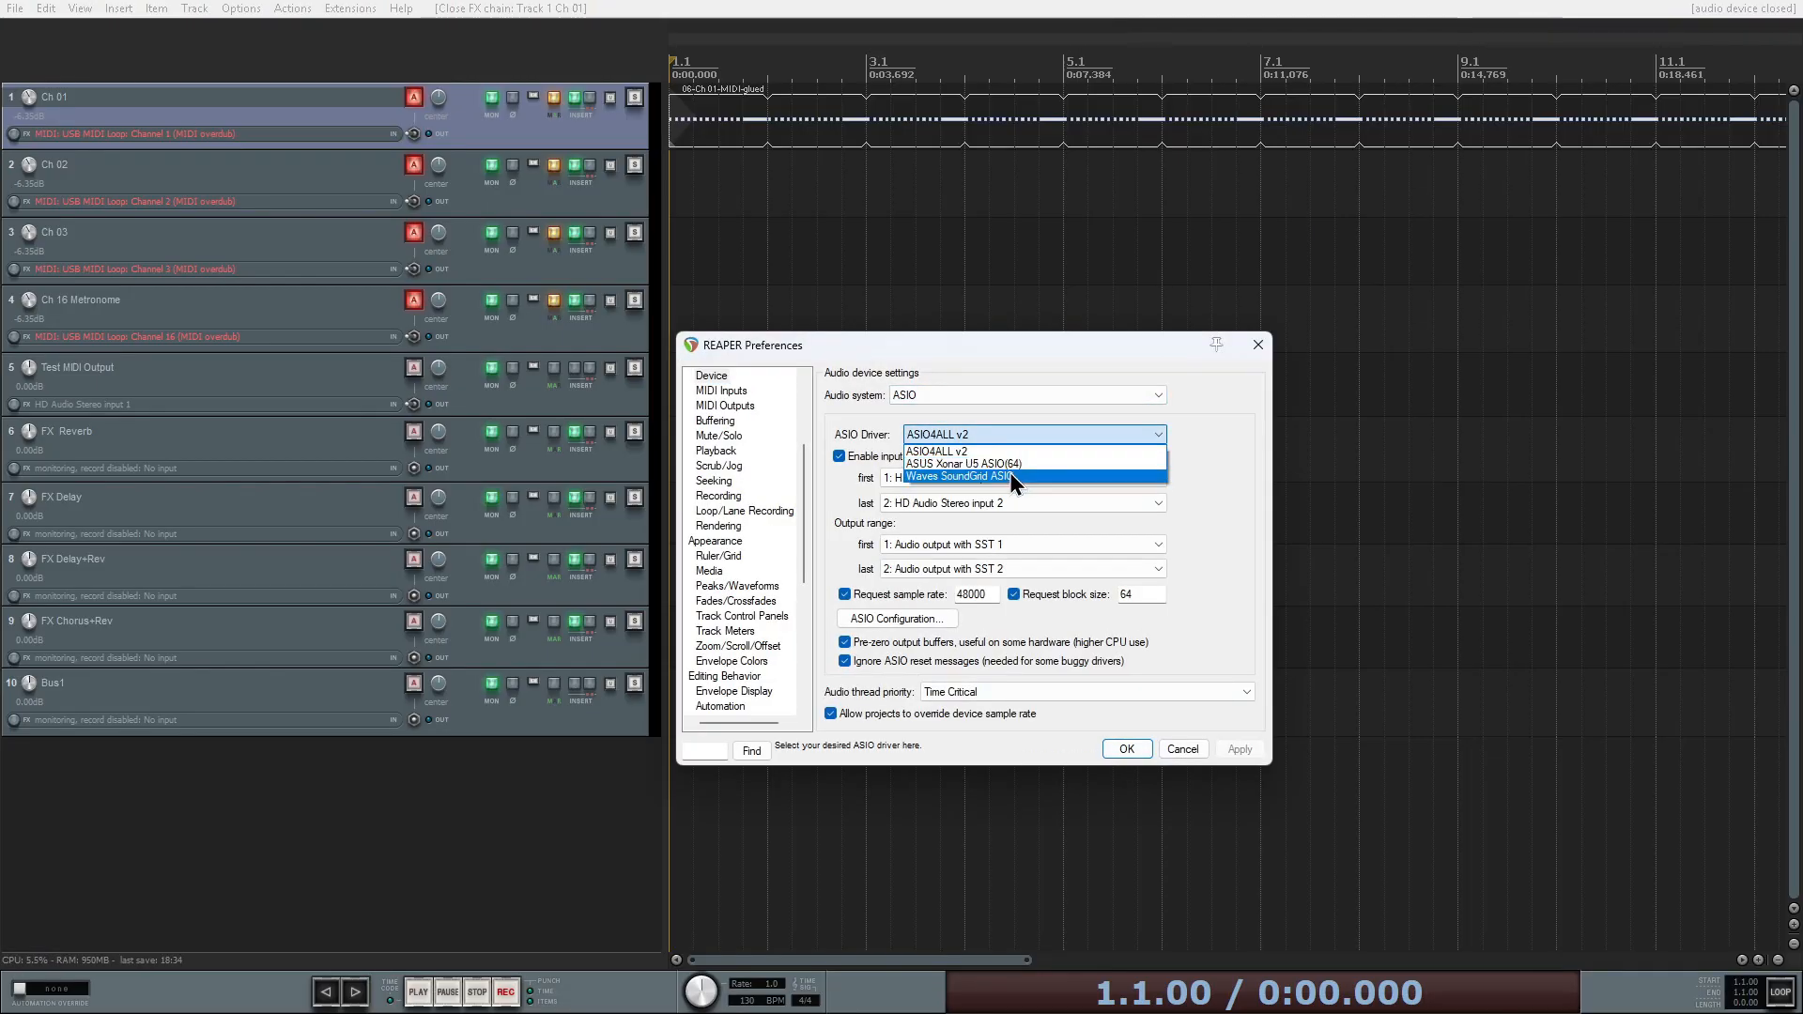
pyautogui.click(1042, 464)
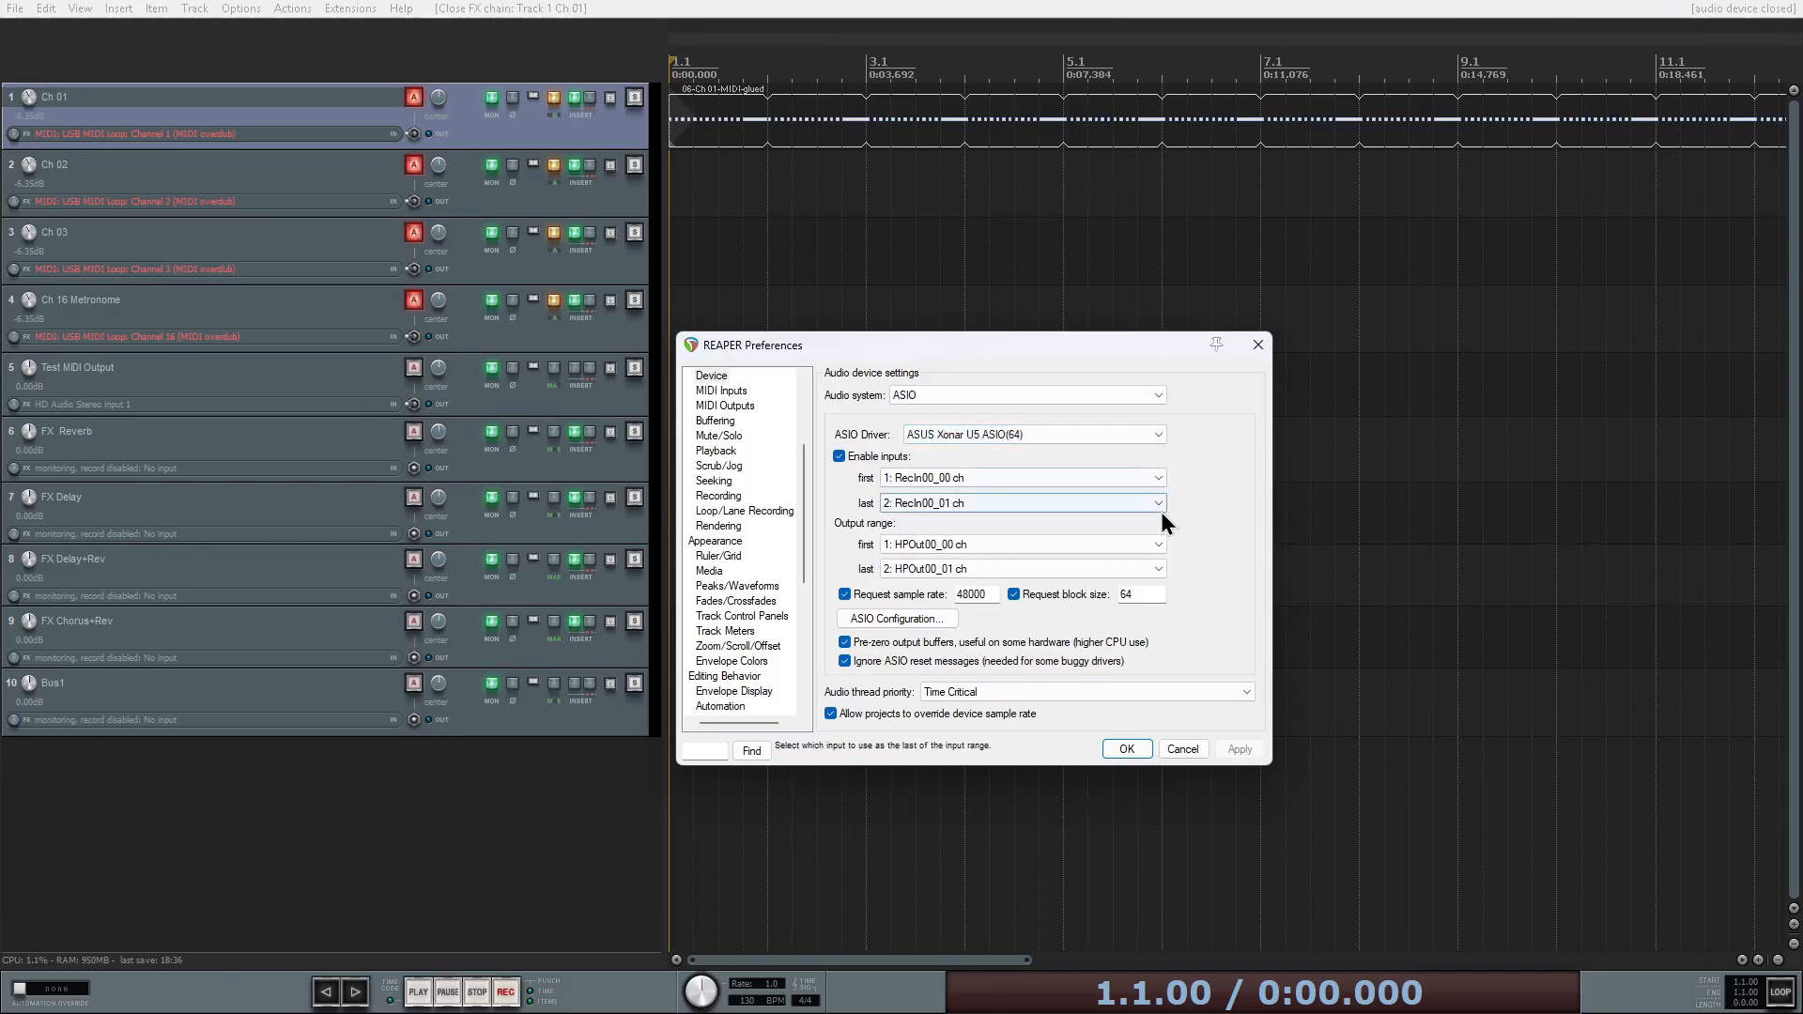
pyautogui.click(897, 618)
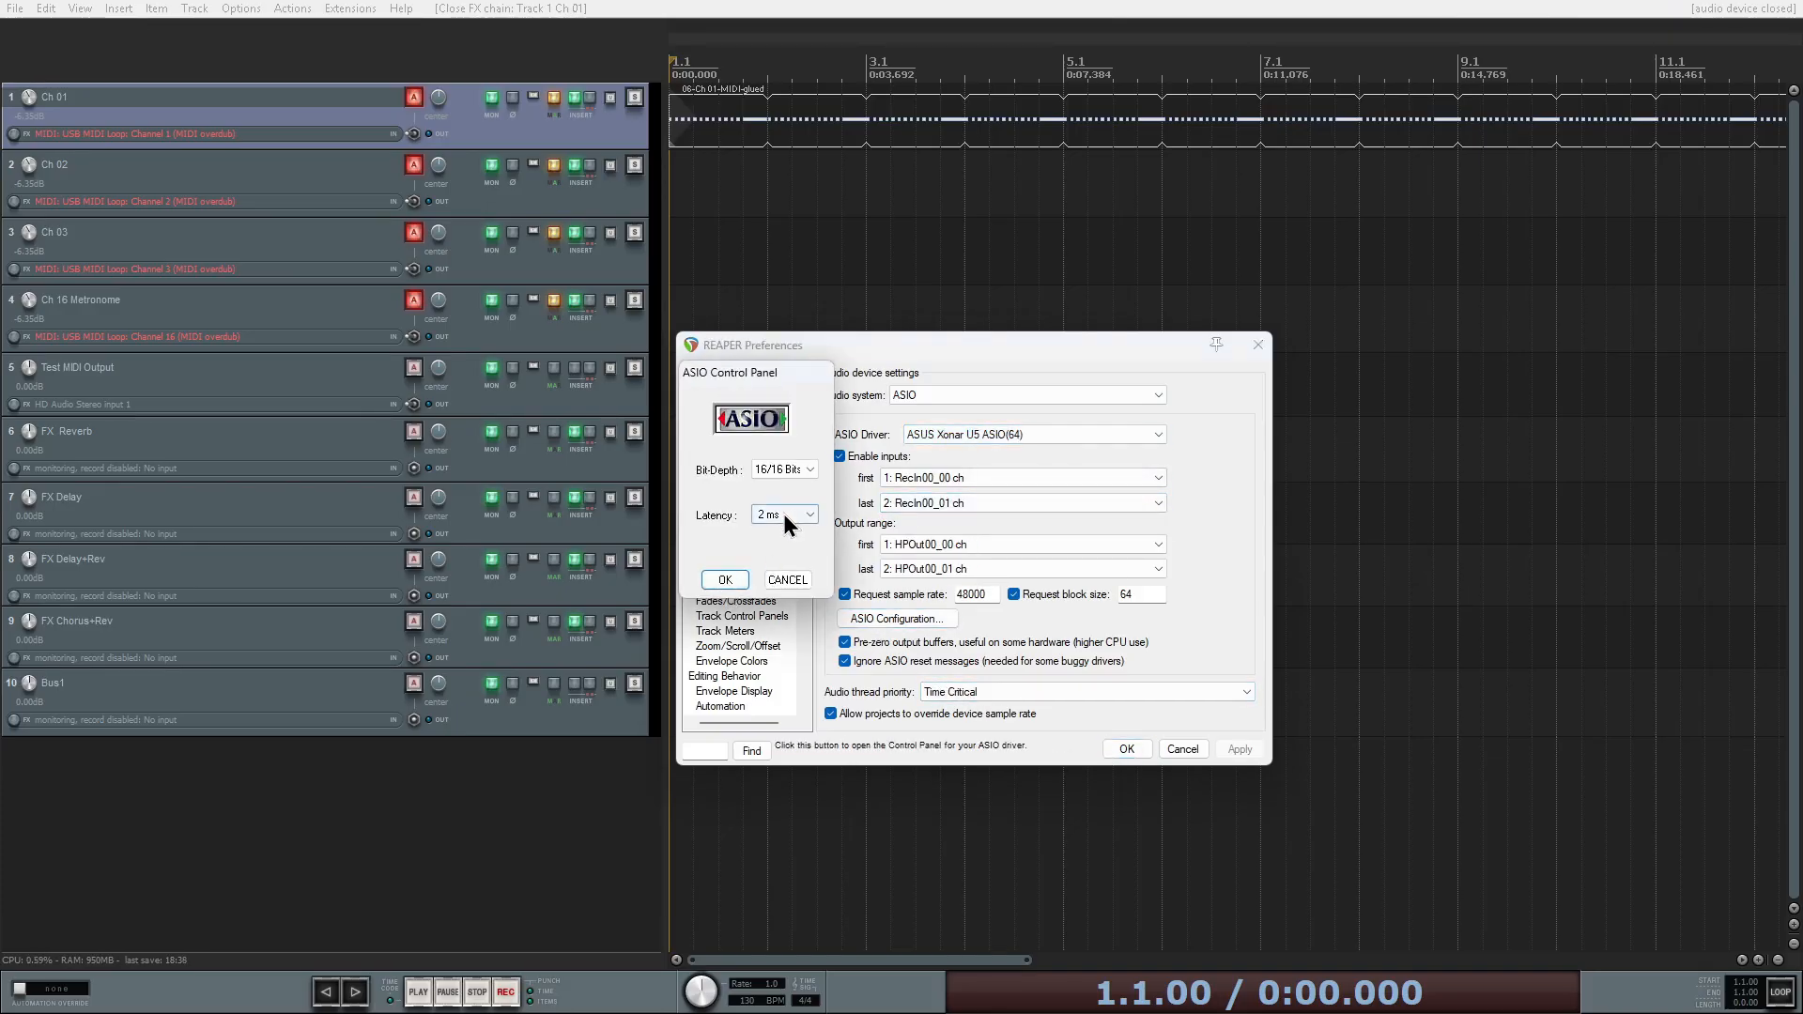
pyautogui.click(797, 516)
pyautogui.click(725, 580)
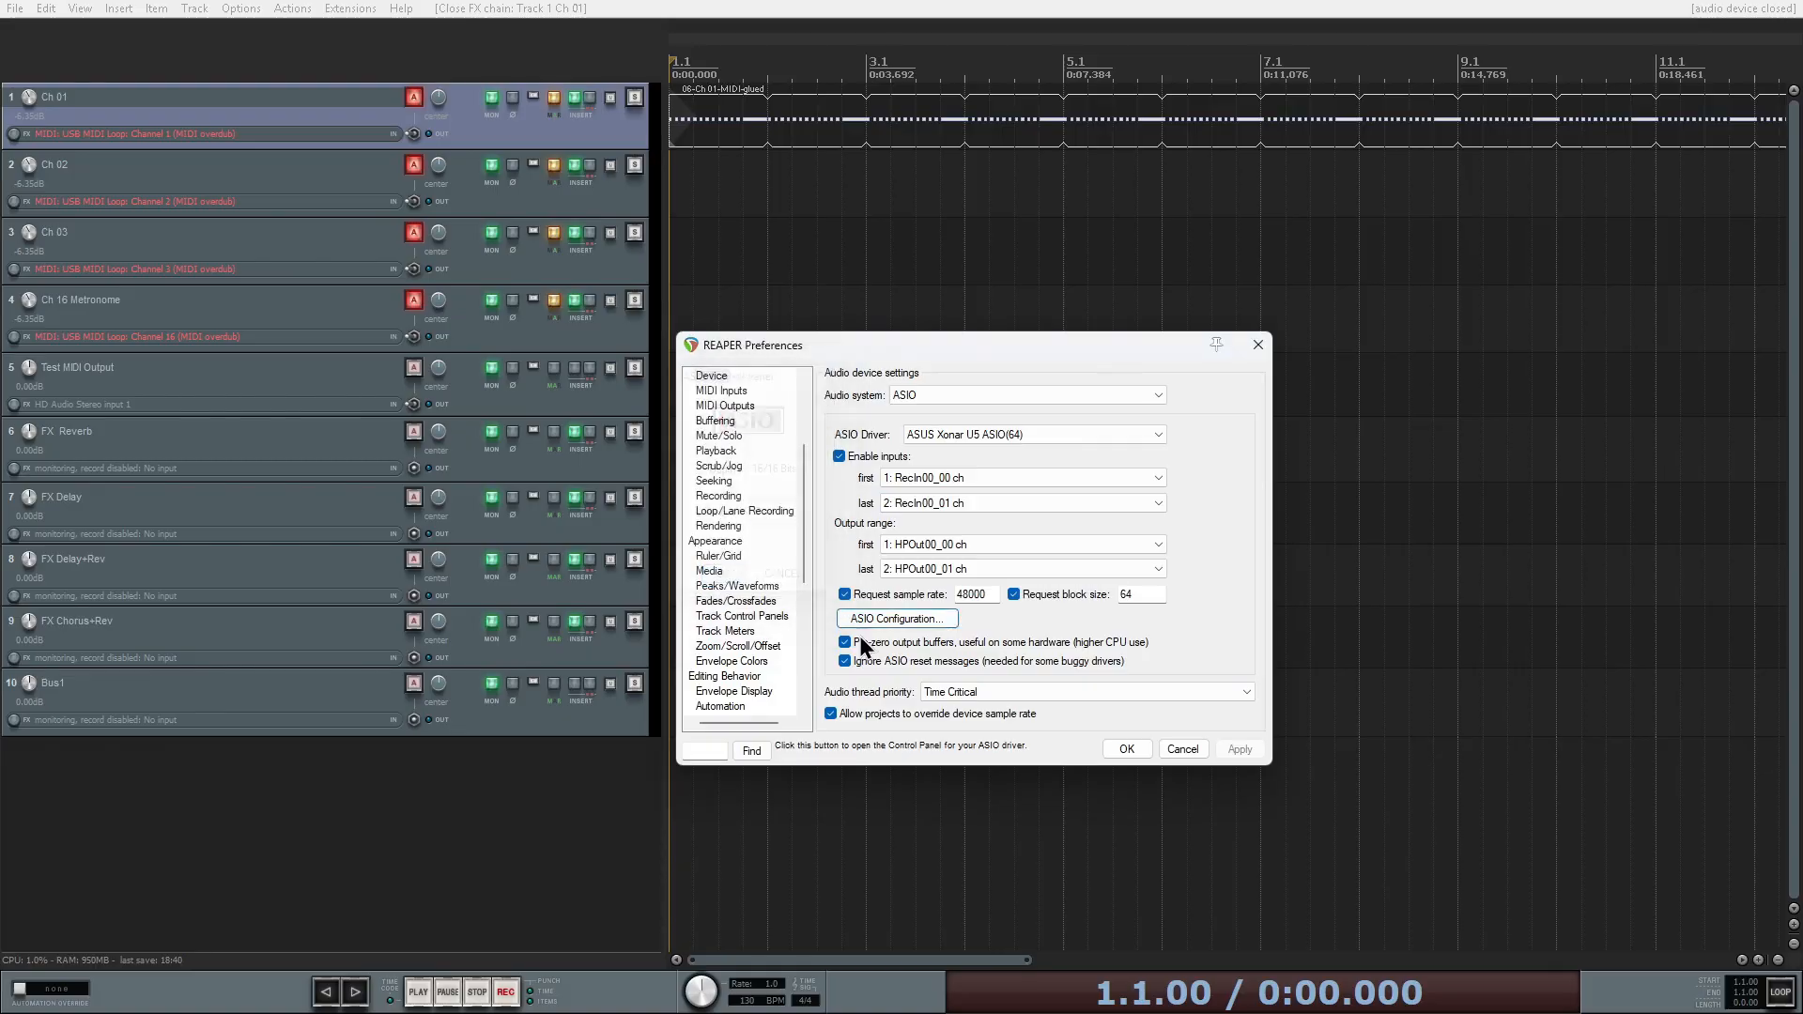
pyautogui.click(1127, 748)
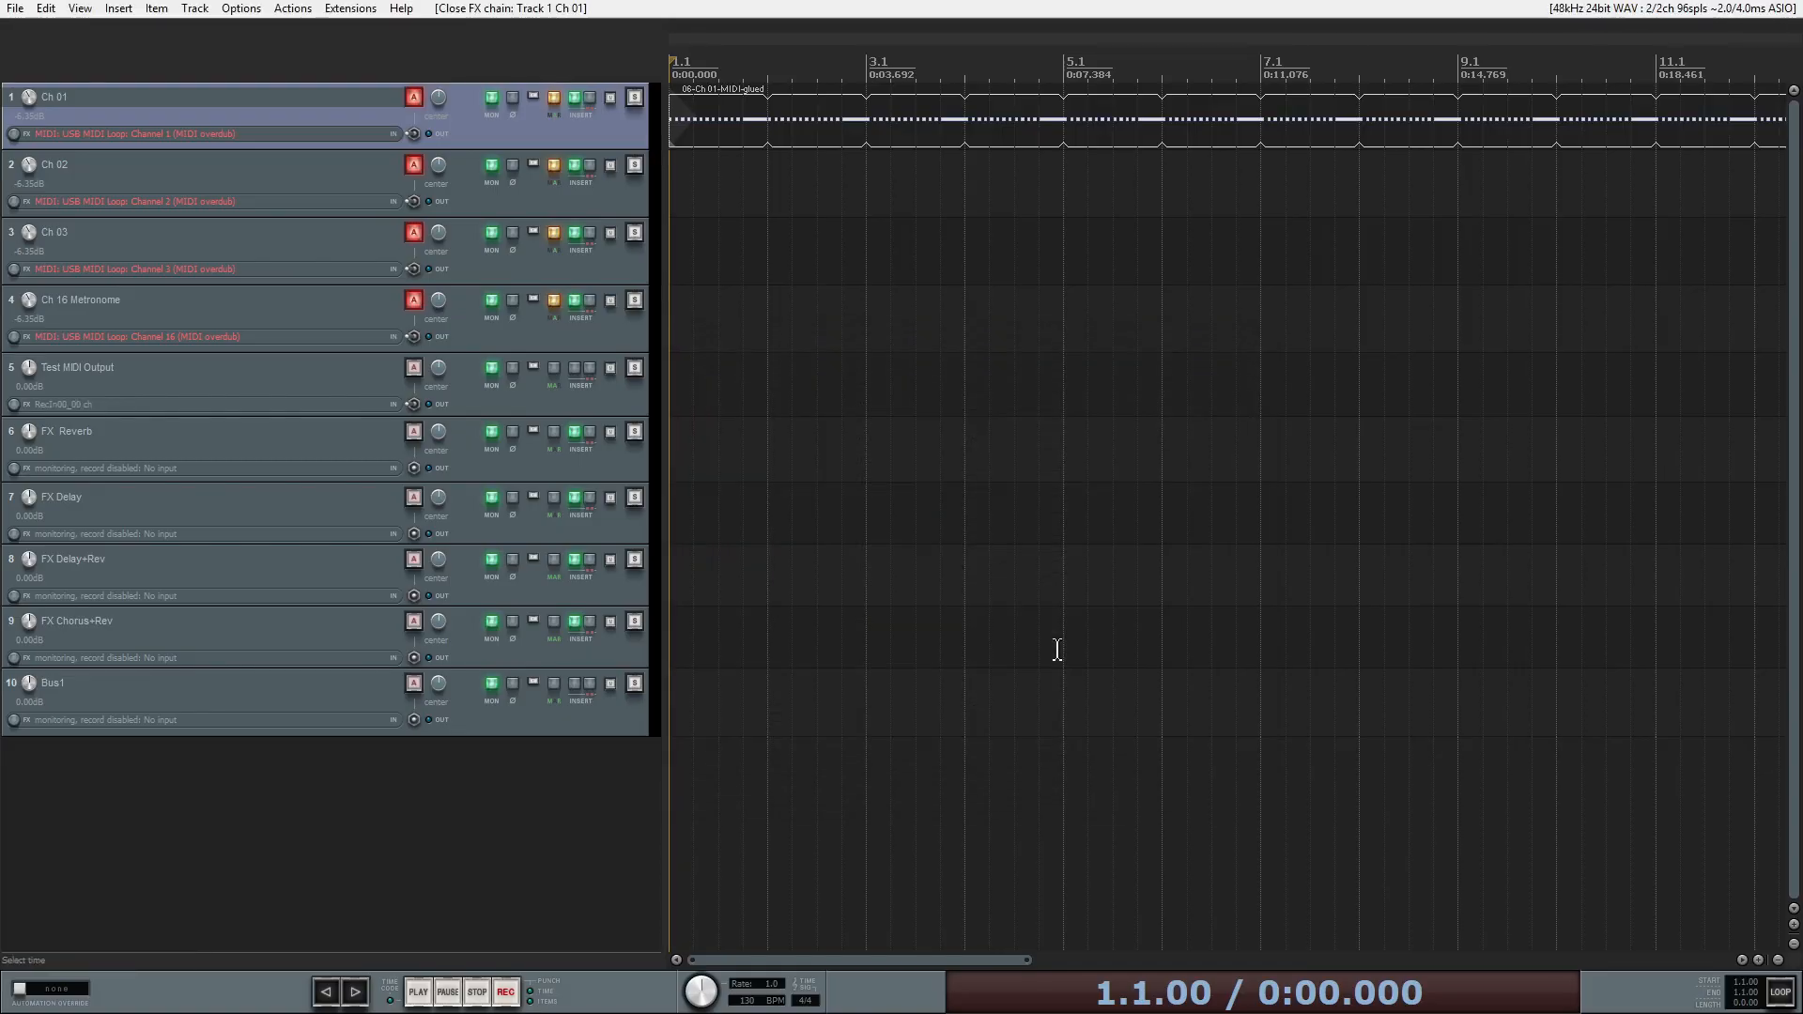
# Switch back to 86Box, move the song position to bar 1, and view the sequencer's key help
pyautogui.hotkey('alt', 'Tab')
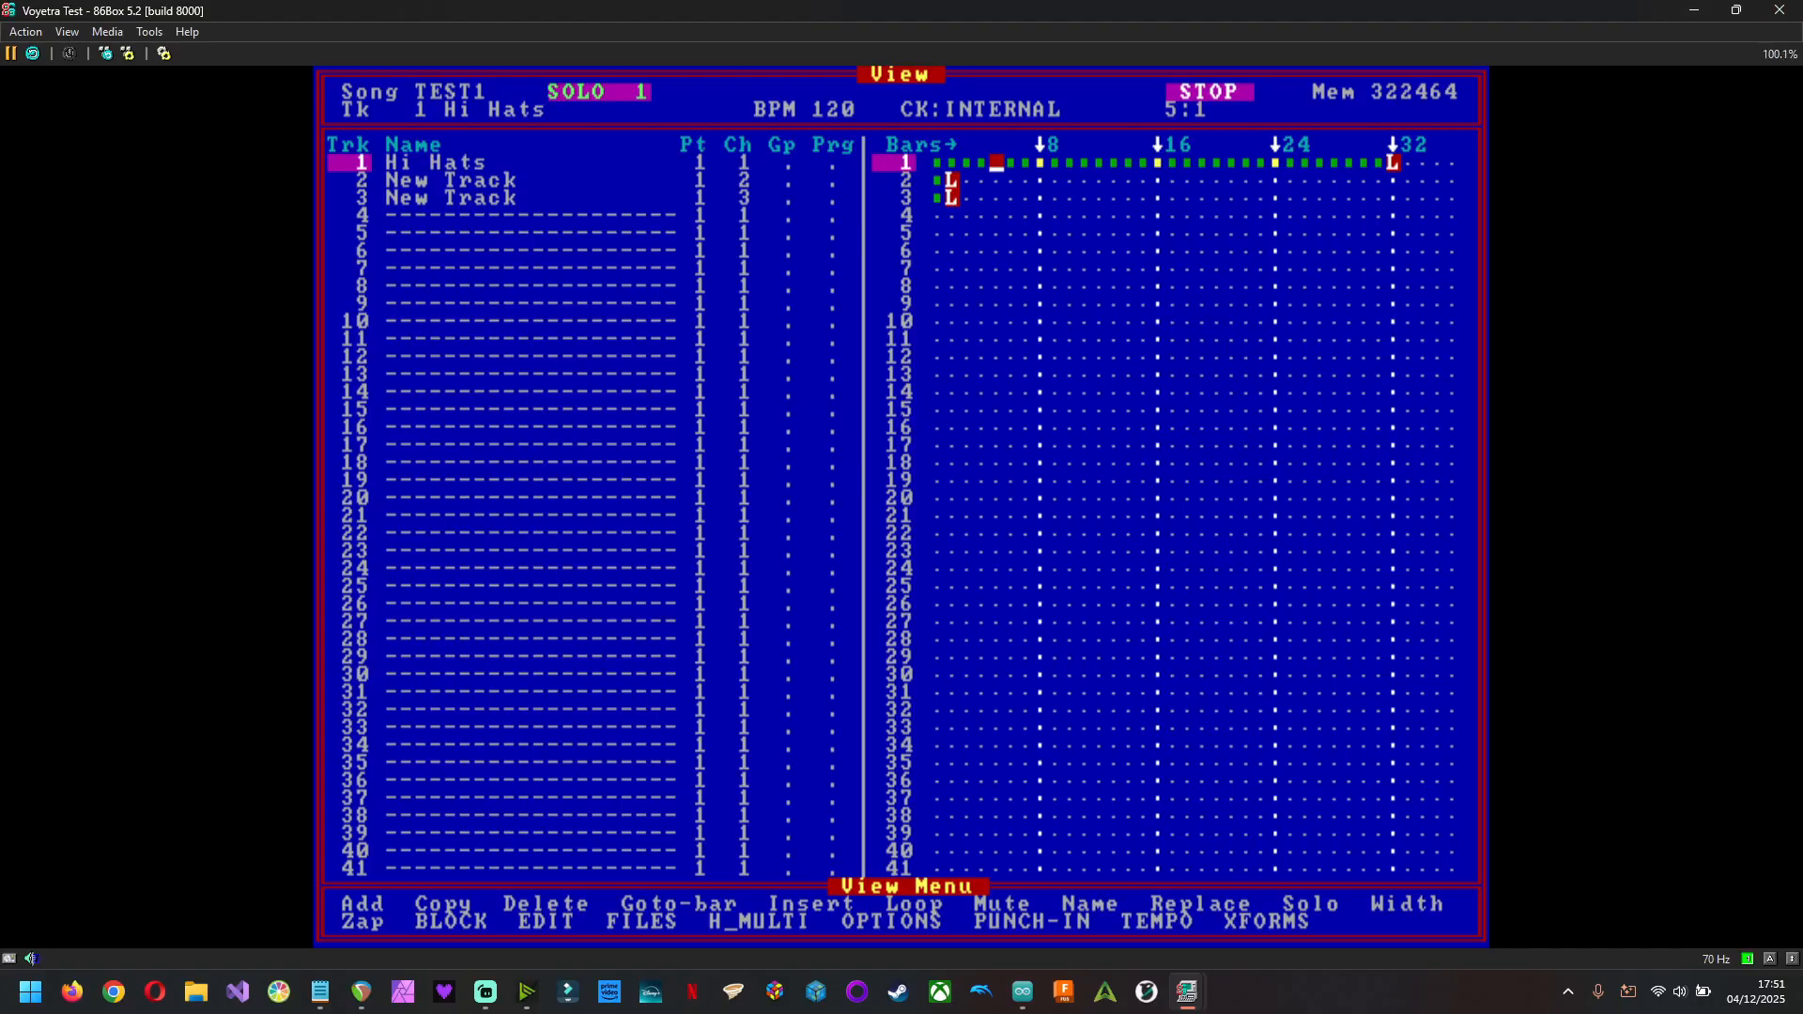
pyautogui.press('Left')
pyautogui.press('Left')
pyautogui.press('Left')
pyautogui.press('Left')
pyautogui.press('F1')
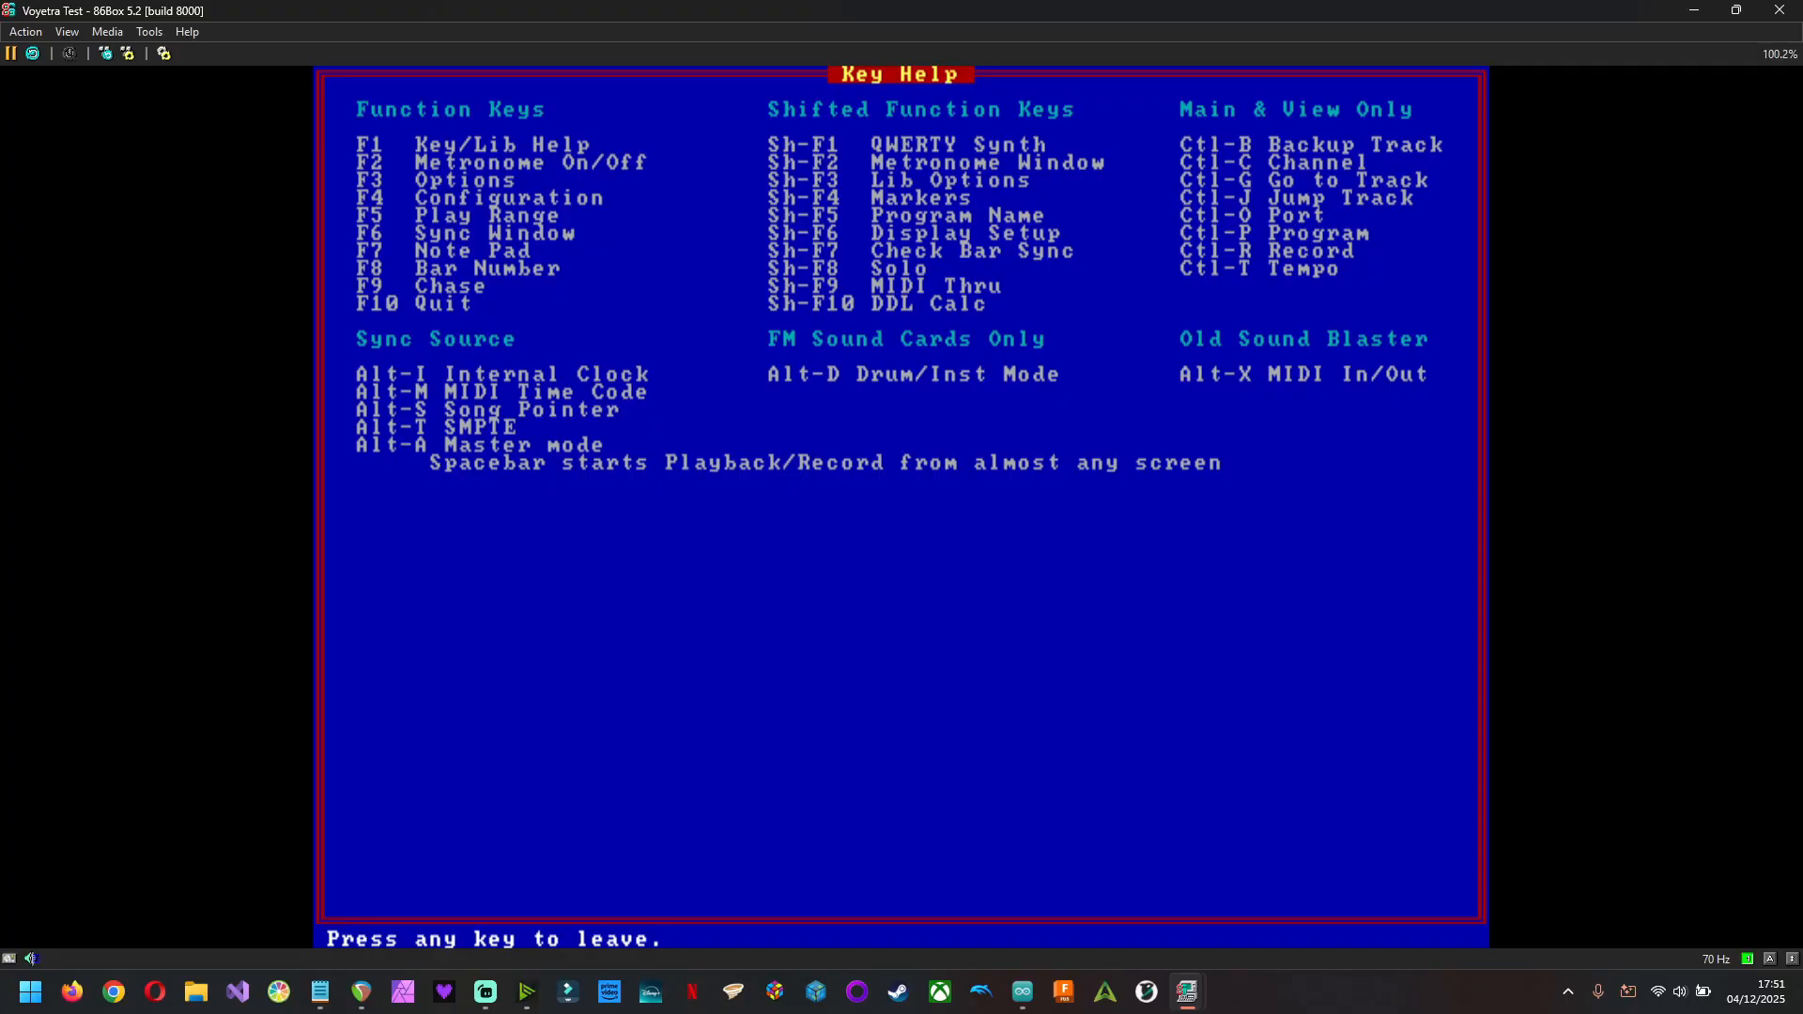
pyautogui.press('Escape')
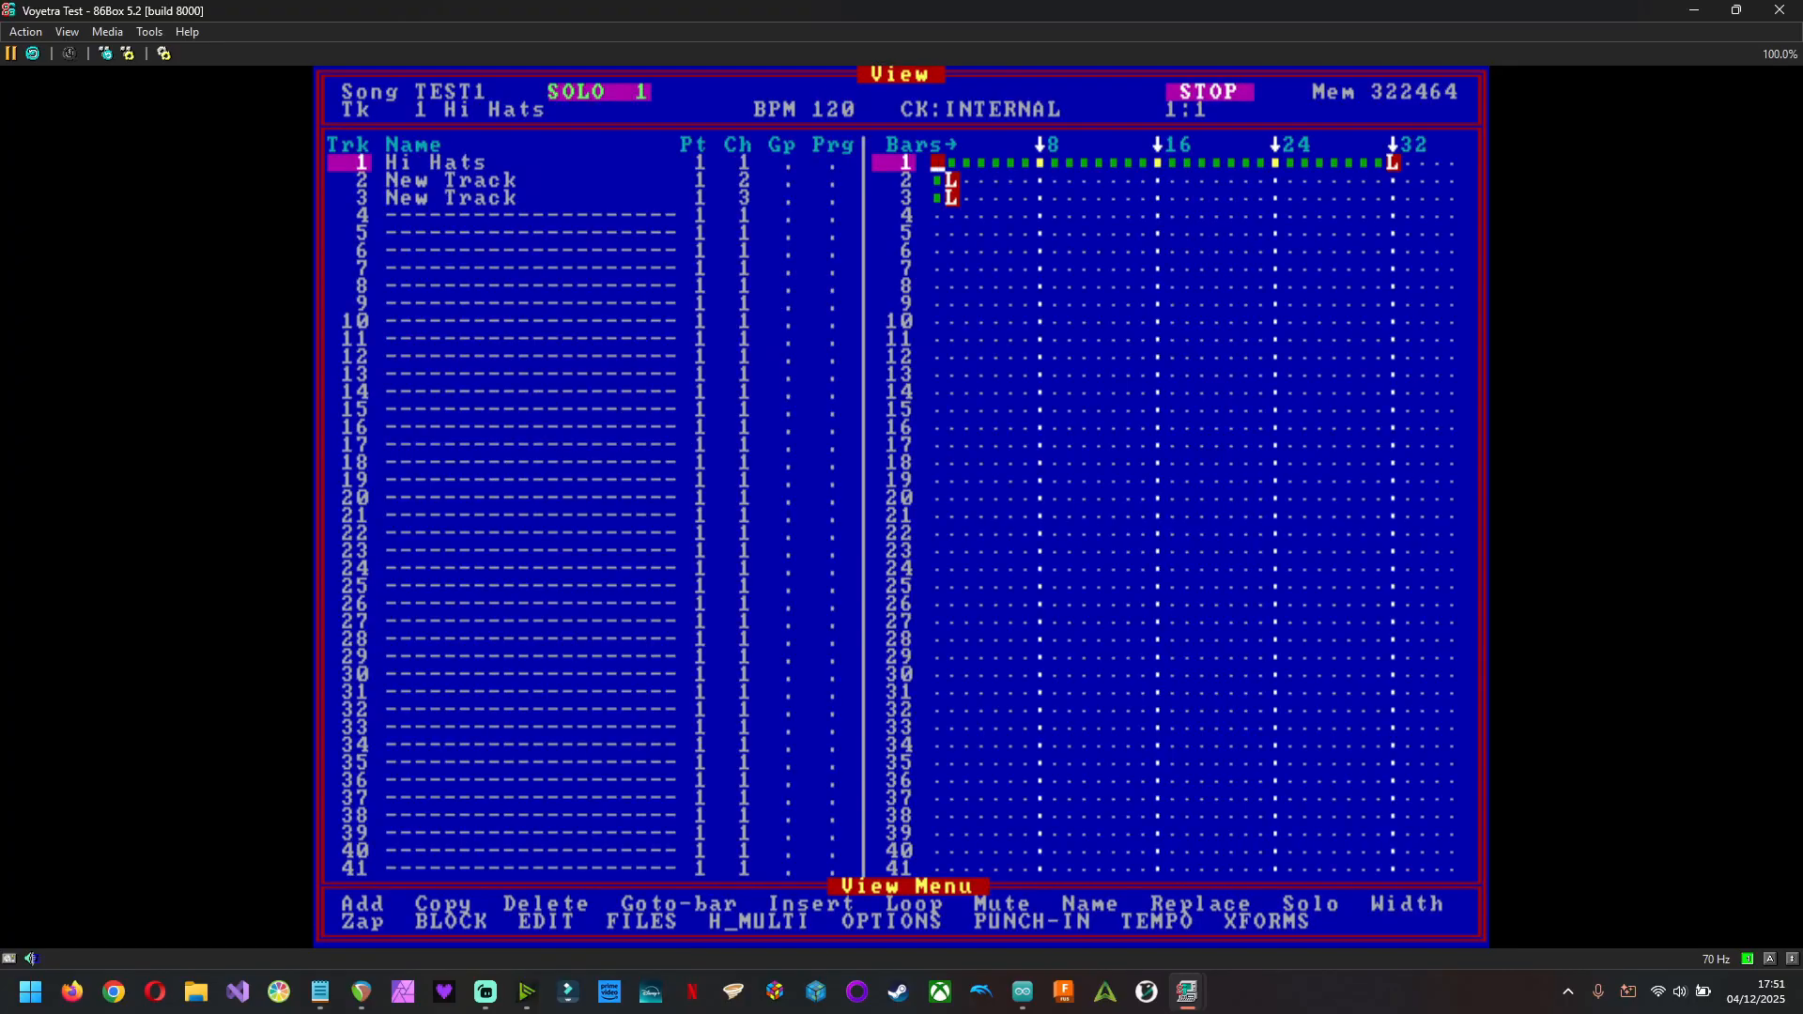